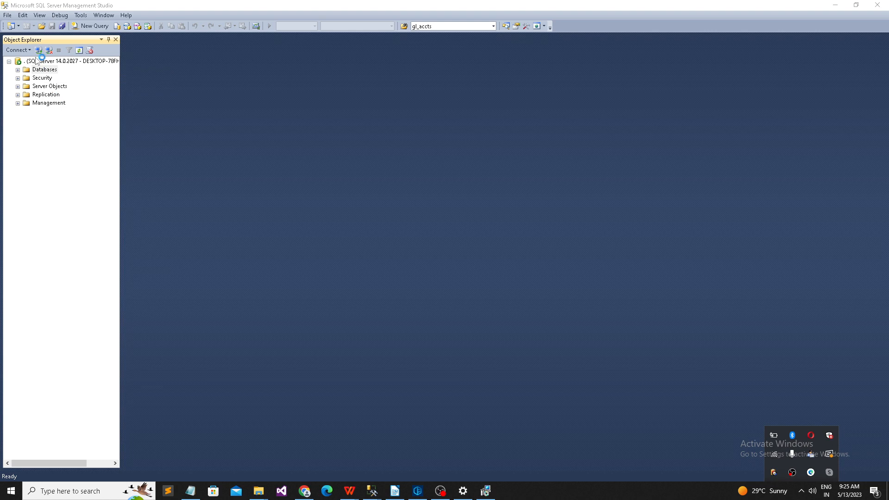
Step: Dismiss the Connect dialog and expand Databases to list Photo_Studio, Shrikant, Test, Youtube, Demo and fuffghfg
{"action": "left_click", "coordinate": [39, 61]}
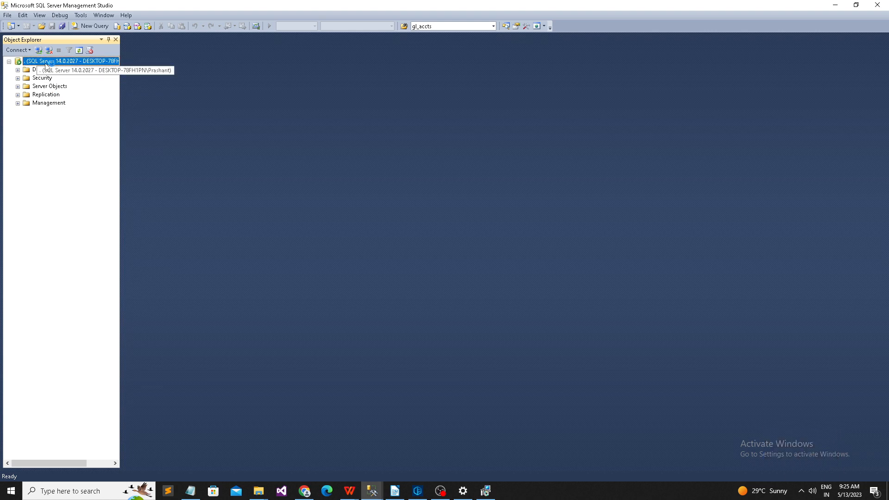
{"action": "left_click", "coordinate": [39, 50]}
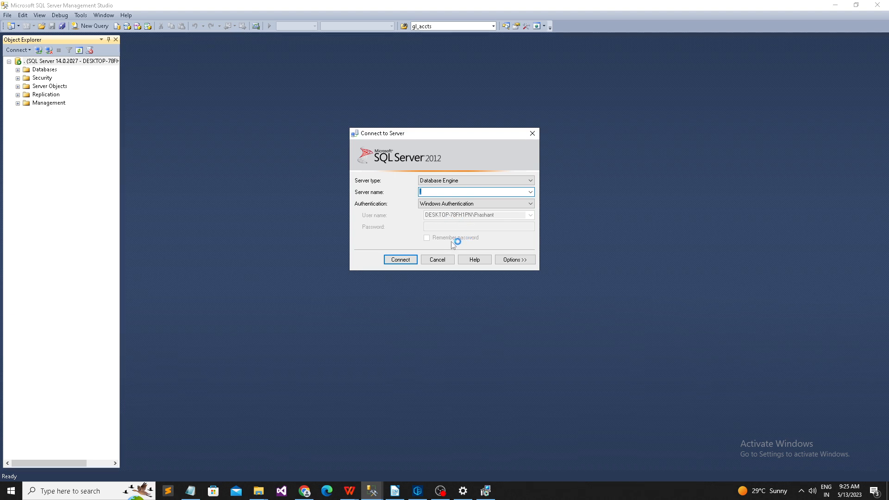
{"action": "left_click", "coordinate": [437, 259]}
{"action": "left_click", "coordinate": [17, 70]}
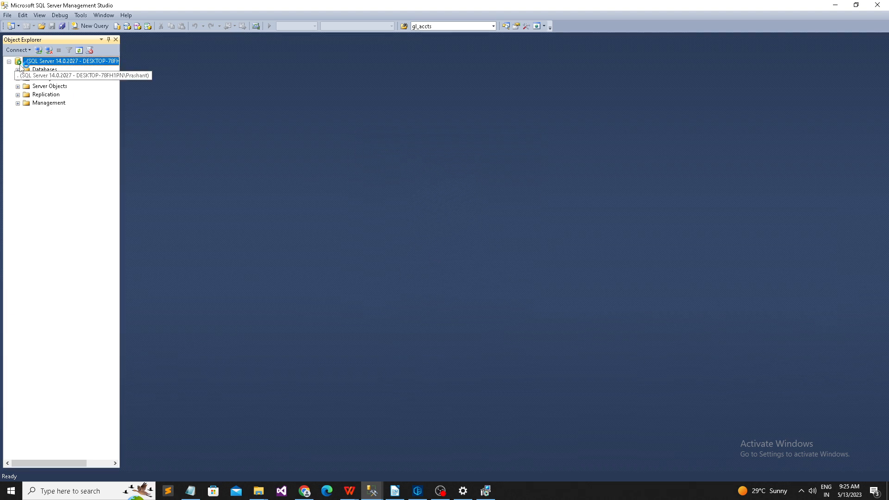
Step: Create a new database named Login_Demo from the Databases context menu
{"action": "right_click", "coordinate": [44, 70]}
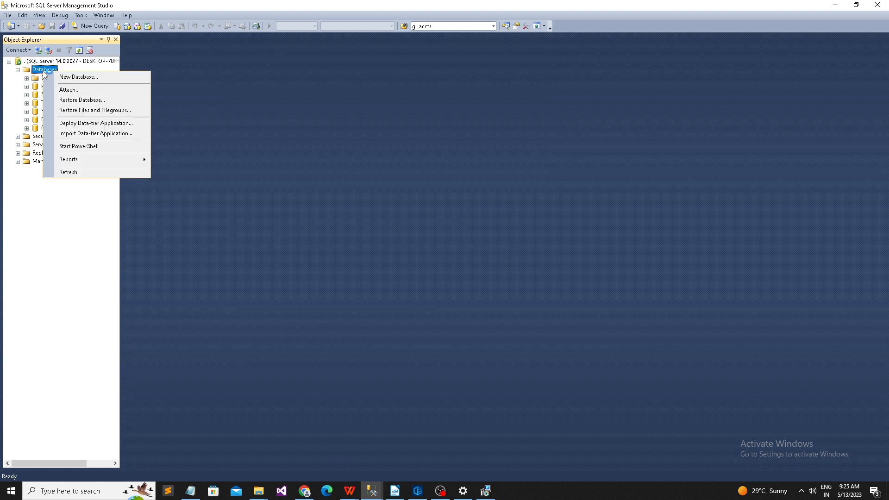
{"action": "left_click", "coordinate": [78, 77]}
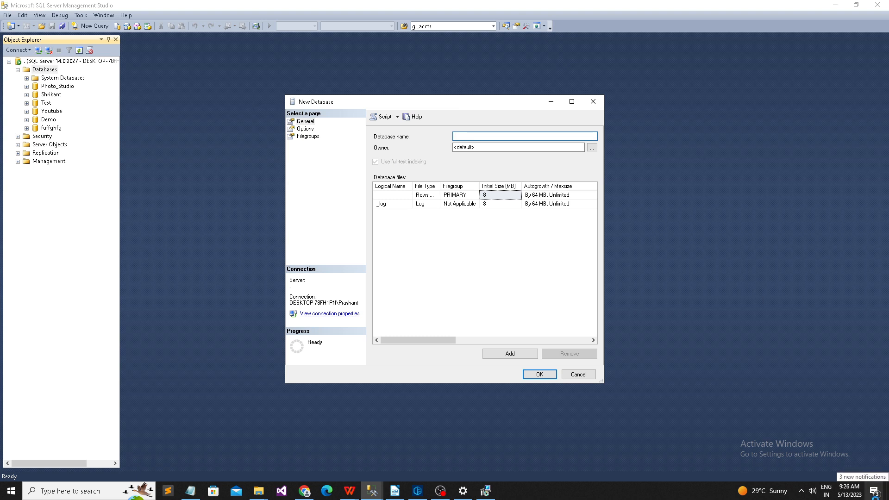
{"action": "type", "text": "L"}
{"action": "key", "text": "BackSpace"}
{"action": "type", "text": "Login_Demo"}
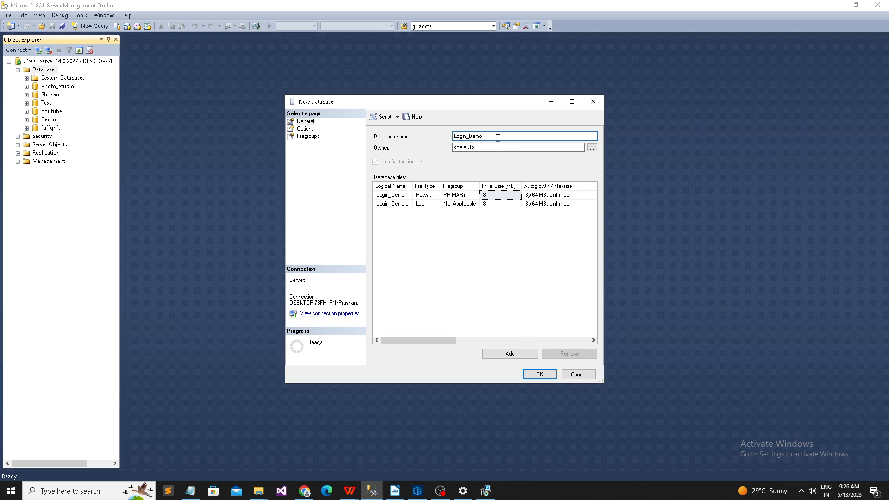
{"action": "left_click_drag", "start_coordinate": [499, 136], "coordinate": [452, 136]}
{"action": "left_click", "coordinate": [528, 375]}
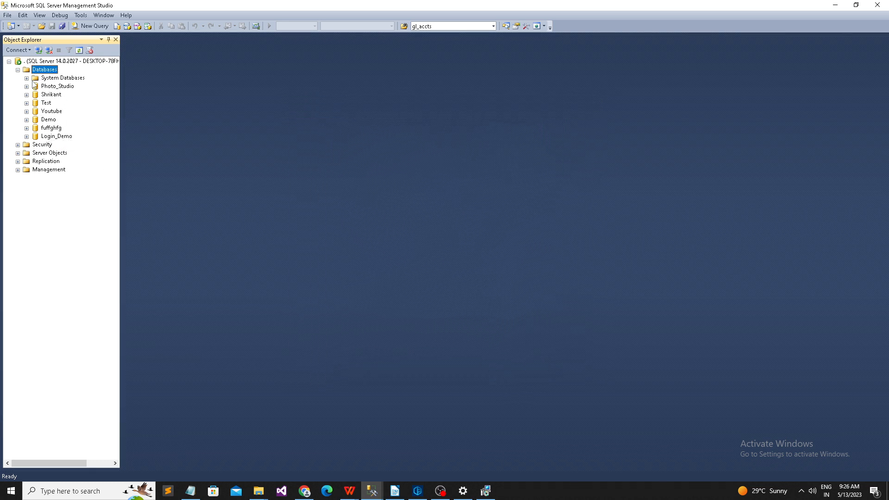
Step: Refresh Databases to show Login_Demo, then collapse the list and select the server node
{"action": "left_click", "coordinate": [79, 50]}
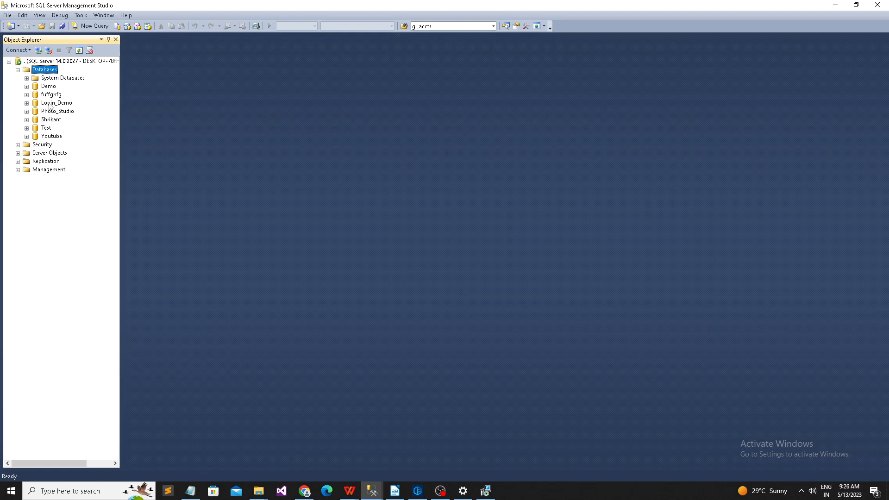
{"action": "left_click", "coordinate": [52, 103]}
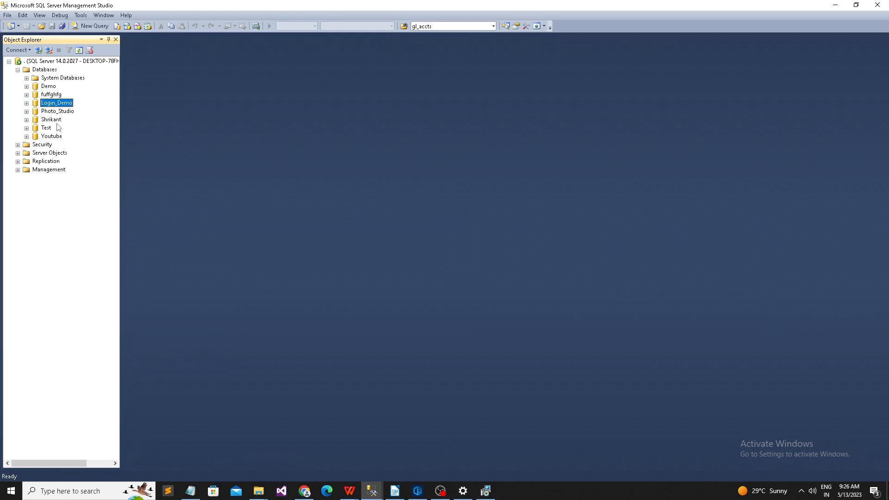
{"action": "left_click", "coordinate": [18, 70]}
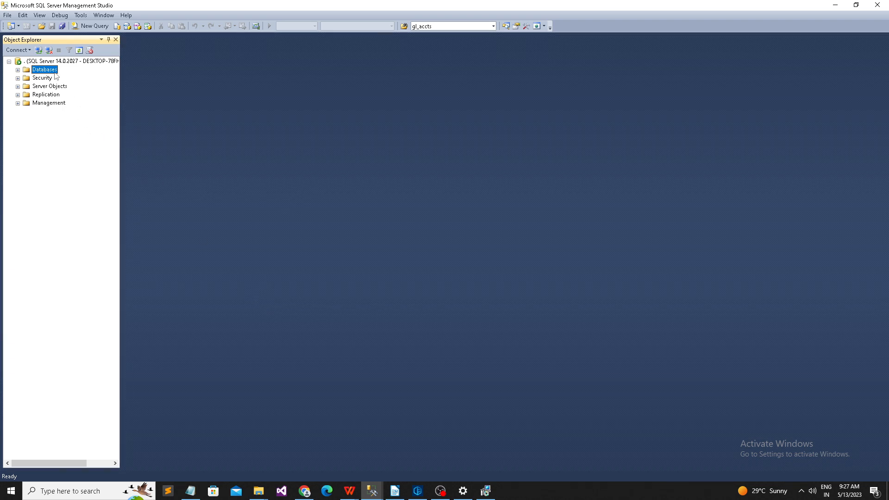
{"action": "key", "text": "Up"}
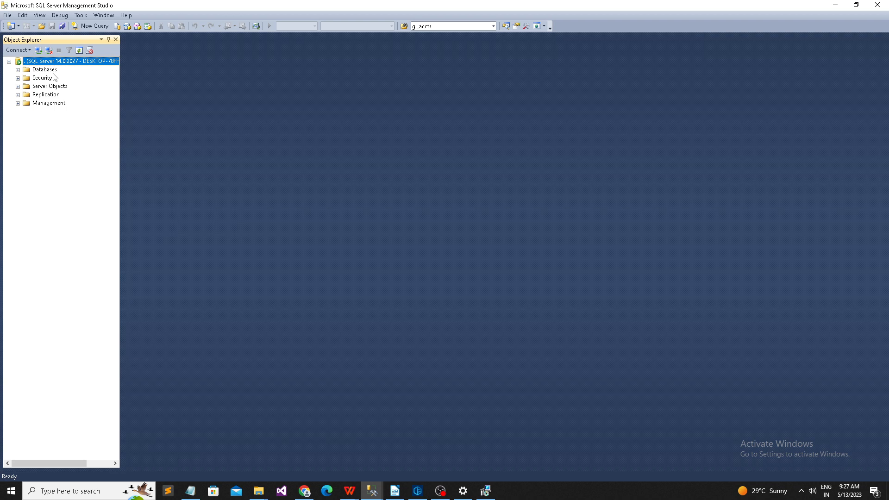
Step: Expand the server's Security folder and start a New Login from Logins
{"action": "left_click", "coordinate": [18, 78]}
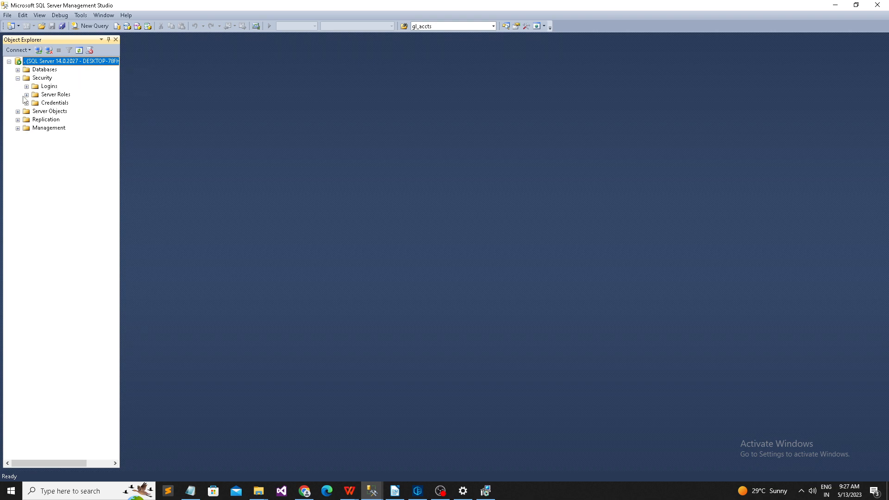
{"action": "left_click", "coordinate": [50, 87]}
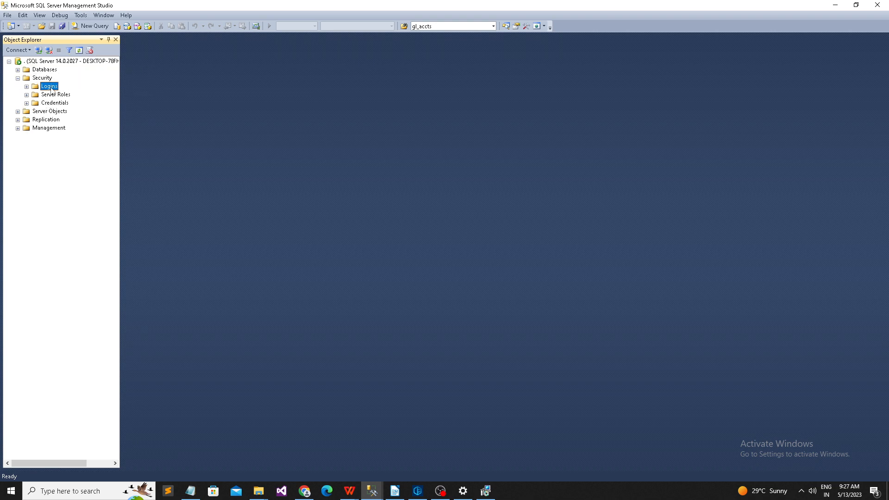
{"action": "right_click", "coordinate": [51, 90]}
{"action": "left_click", "coordinate": [78, 94]}
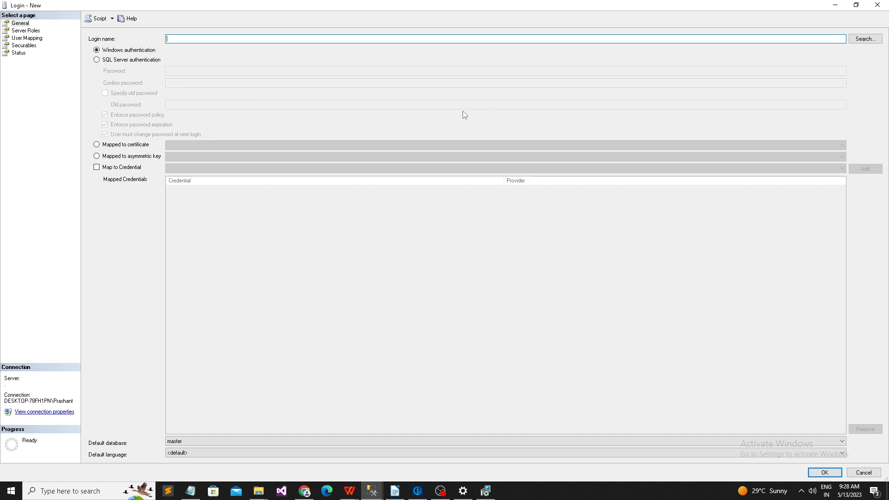
Step: Switch the new login to SQL Server authentication and name it Shrikant_Login_Demo
{"action": "left_click", "coordinate": [109, 62]}
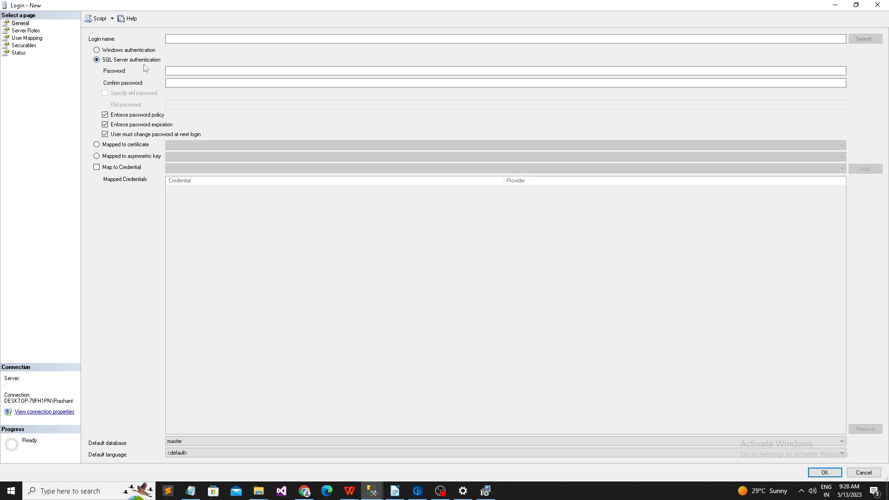
{"action": "left_click", "coordinate": [192, 72]}
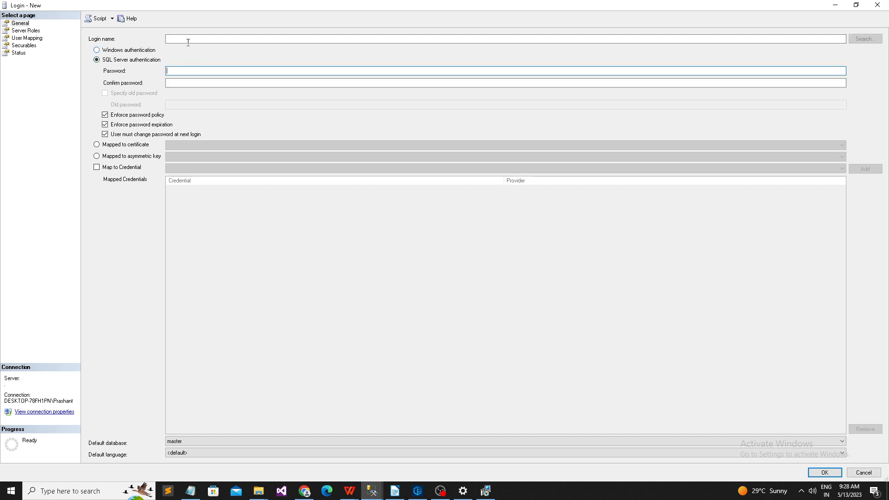
{"action": "left_click", "coordinate": [187, 39]}
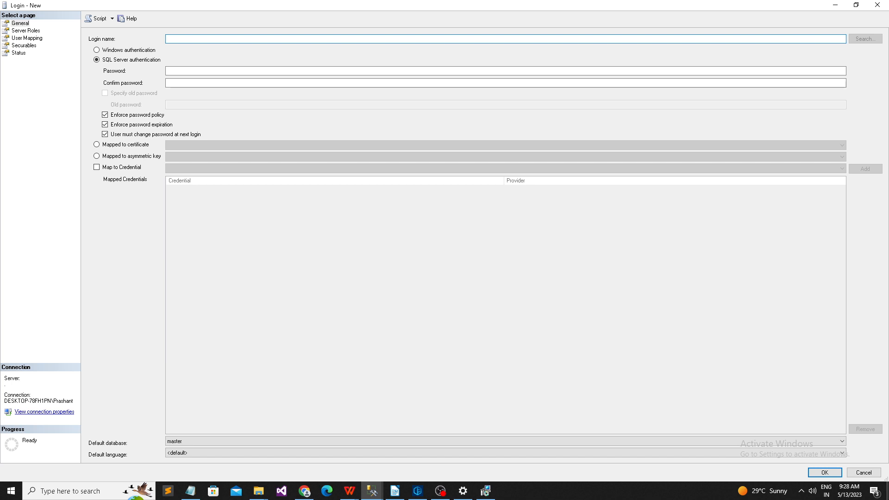
{"action": "type", "text": "Shrikant_Login_Demo"}
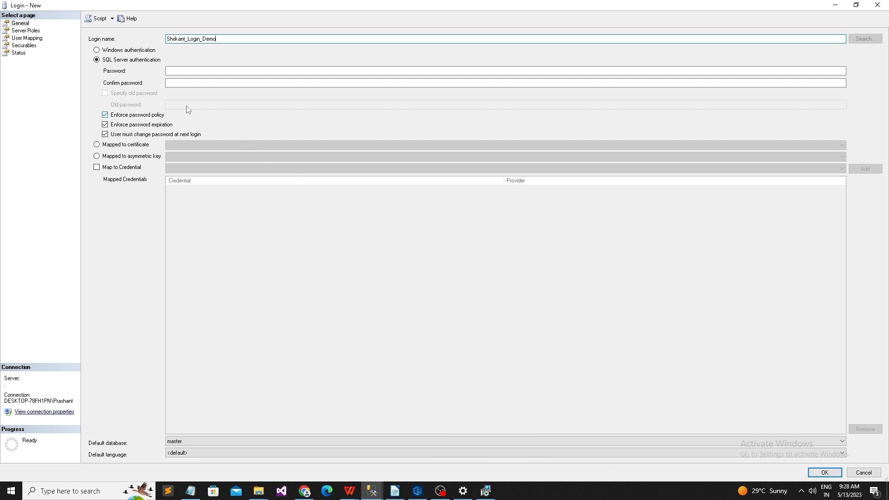
Step: Enter and confirm the login password, leaving Enforce password policy unchecked
{"action": "left_click", "coordinate": [194, 71]}
{"action": "type", "text": "12"}
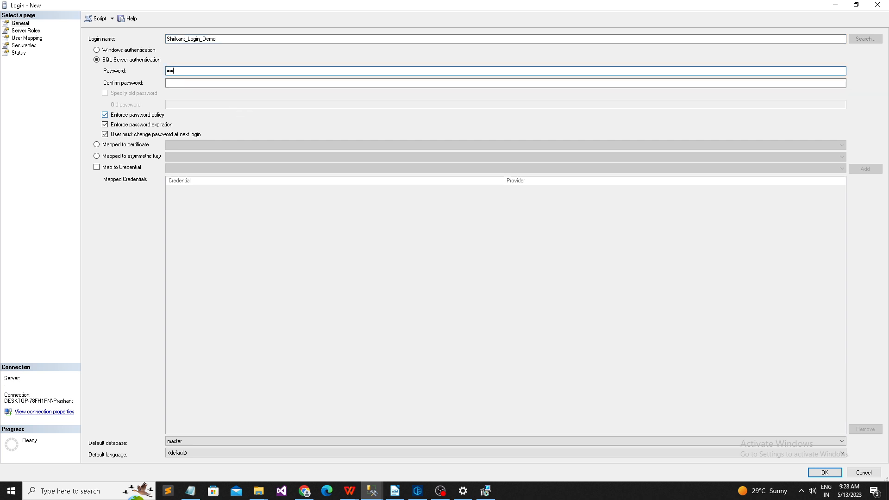
{"action": "type", "text": "3"}
{"action": "left_click", "coordinate": [213, 83]}
{"action": "type", "text": "123"}
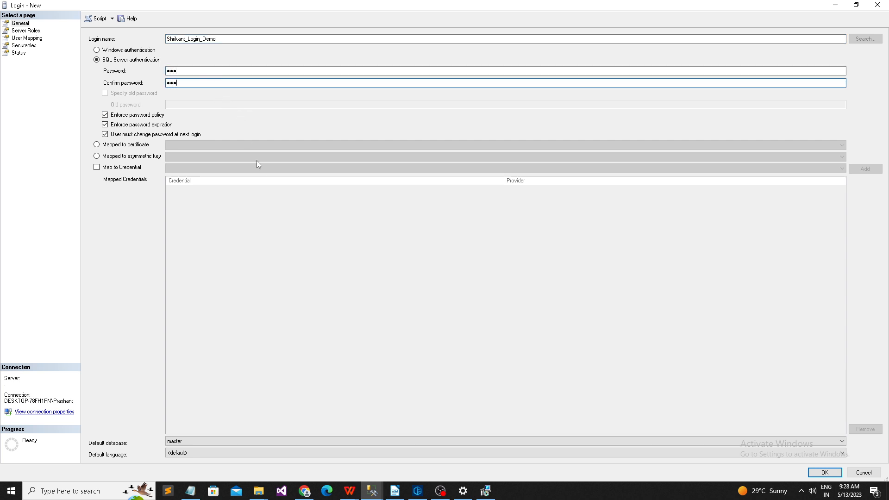
{"action": "left_click", "coordinate": [132, 117]}
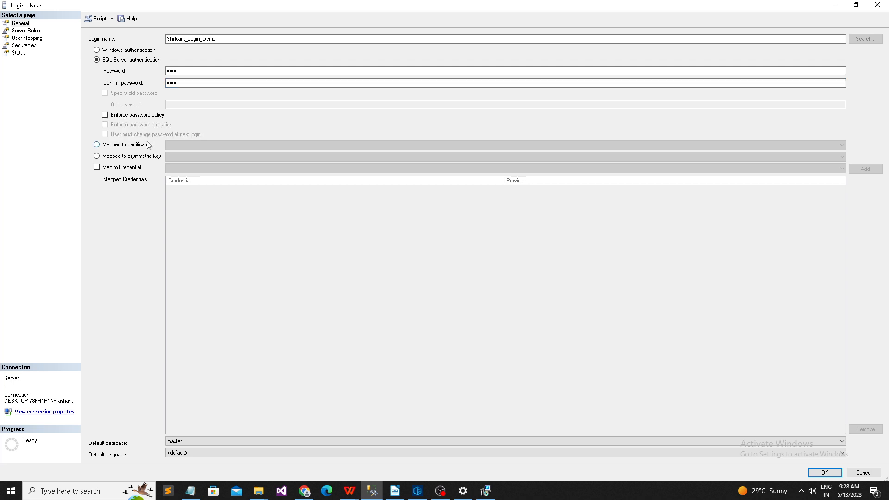
{"action": "left_click", "coordinate": [157, 116]}
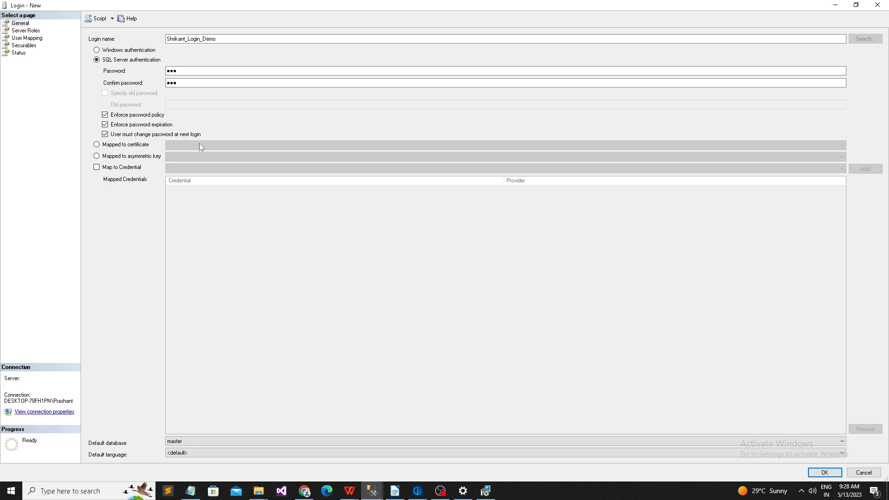
{"action": "left_click", "coordinate": [160, 116]}
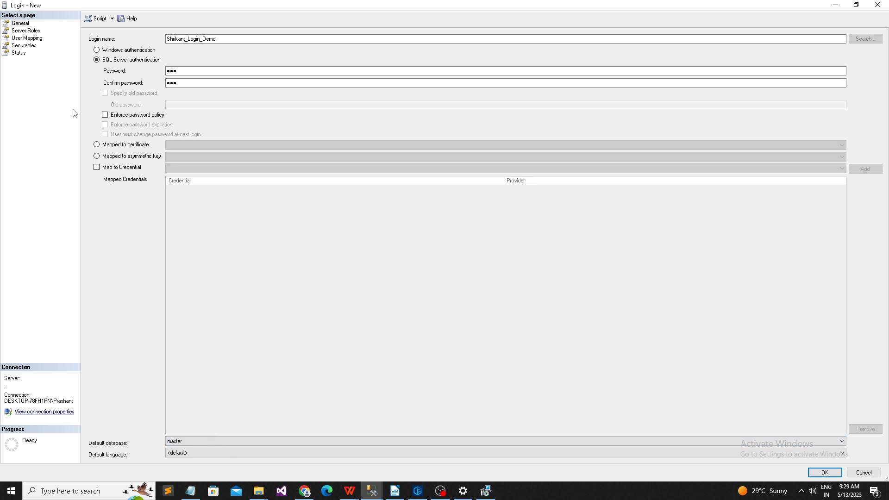
Step: Review the Server Roles and User Mapping pages, then accept the dialog to create the login
{"action": "left_click", "coordinate": [32, 31]}
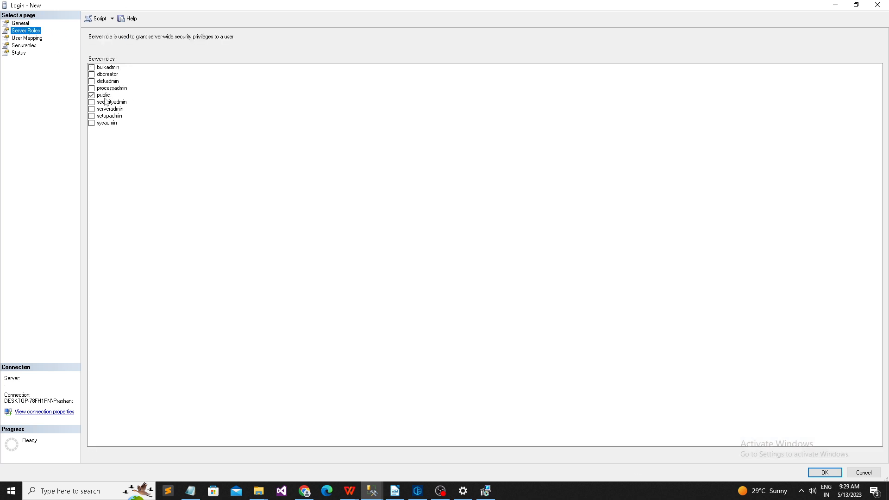
{"action": "left_click", "coordinate": [38, 39]}
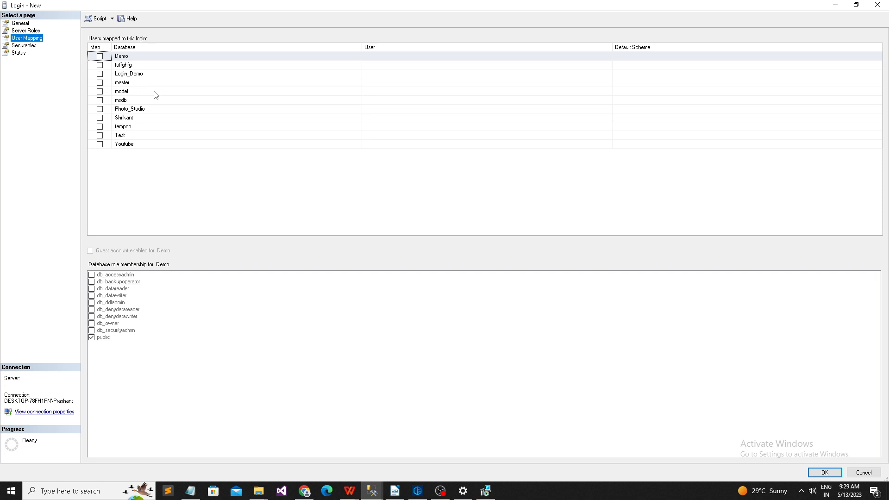
{"action": "left_click", "coordinate": [27, 24]}
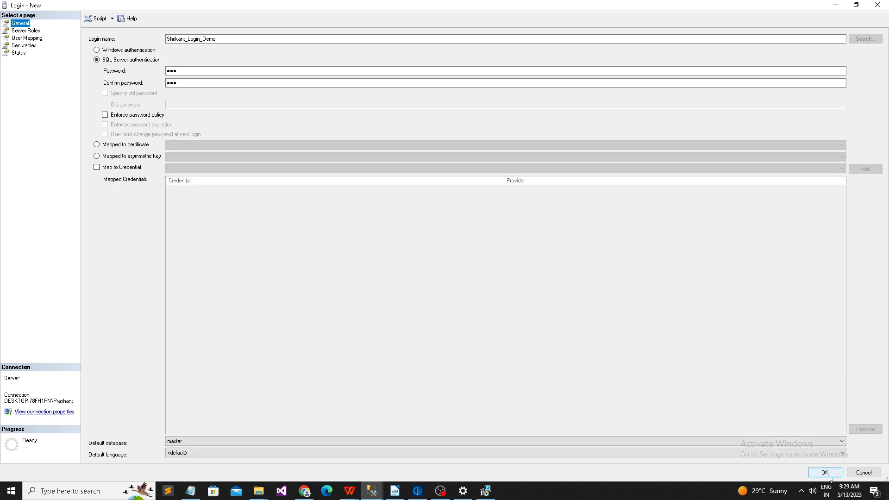
{"action": "left_click", "coordinate": [825, 476]}
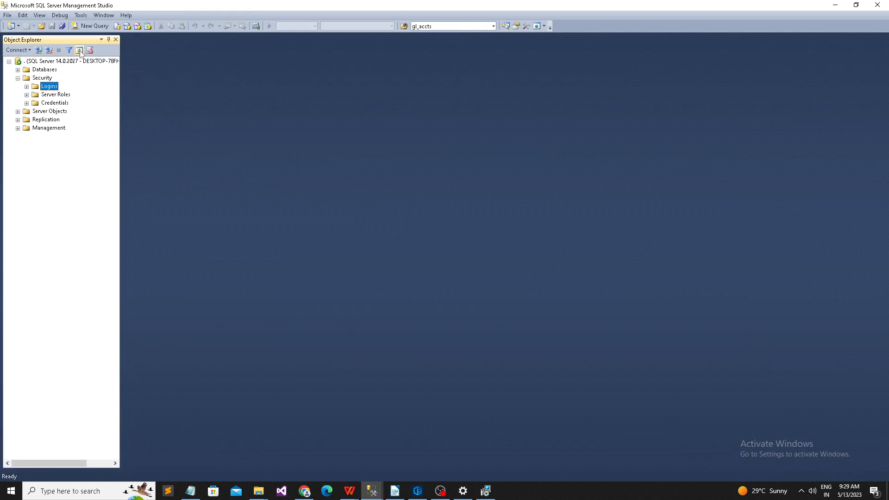
Step: In Shrikant_Login_Demo's Properties, tick Login_Demo under User Mapping and confirm
{"action": "left_click", "coordinate": [27, 86]}
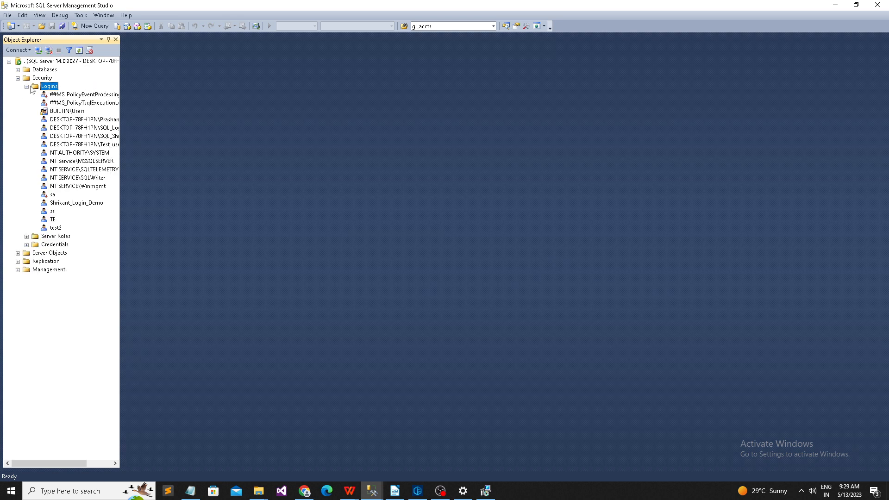
{"action": "left_click", "coordinate": [73, 204]}
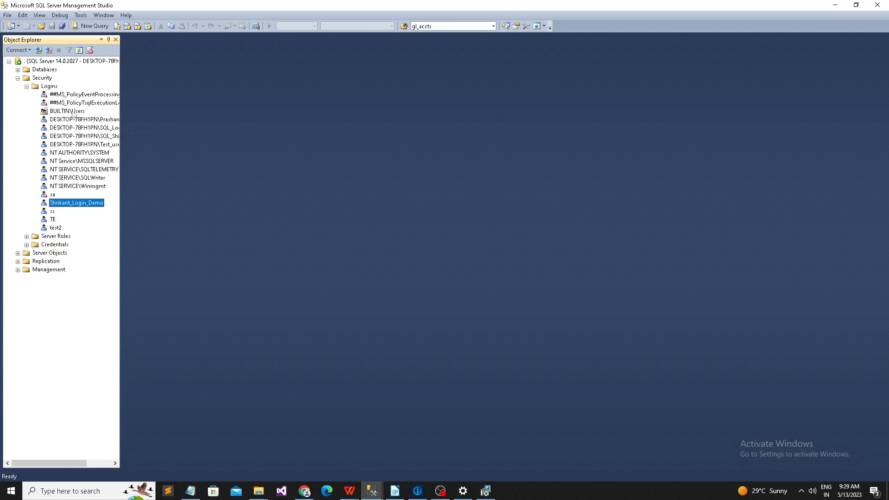
{"action": "right_click", "coordinate": [85, 205]}
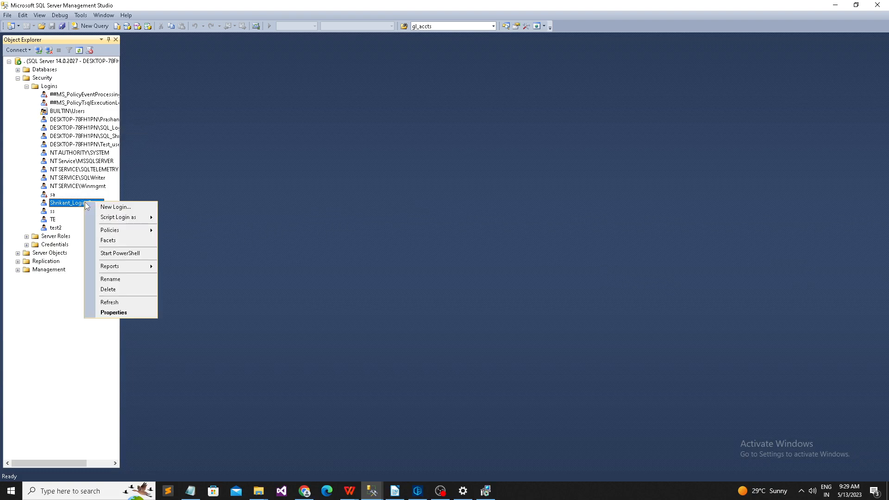
{"action": "left_click", "coordinate": [116, 312]}
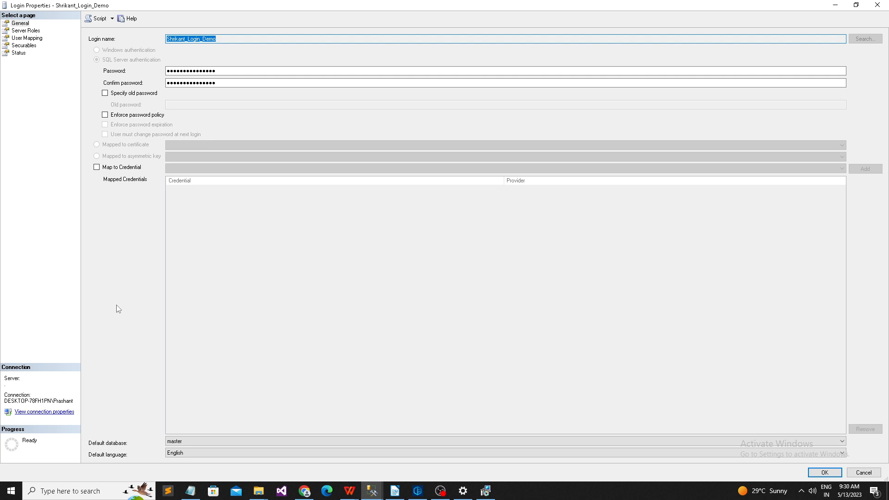
{"action": "left_click", "coordinate": [28, 39]}
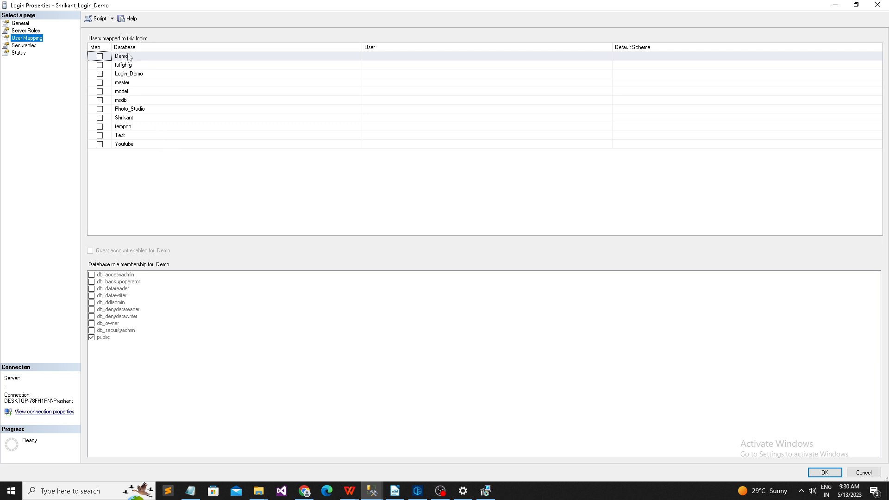
{"action": "left_click", "coordinate": [100, 73]}
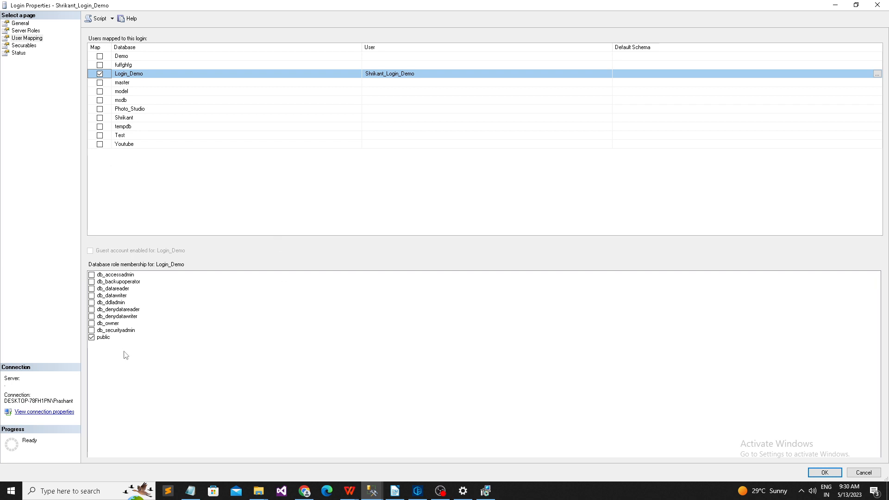
{"action": "left_click", "coordinate": [825, 473]}
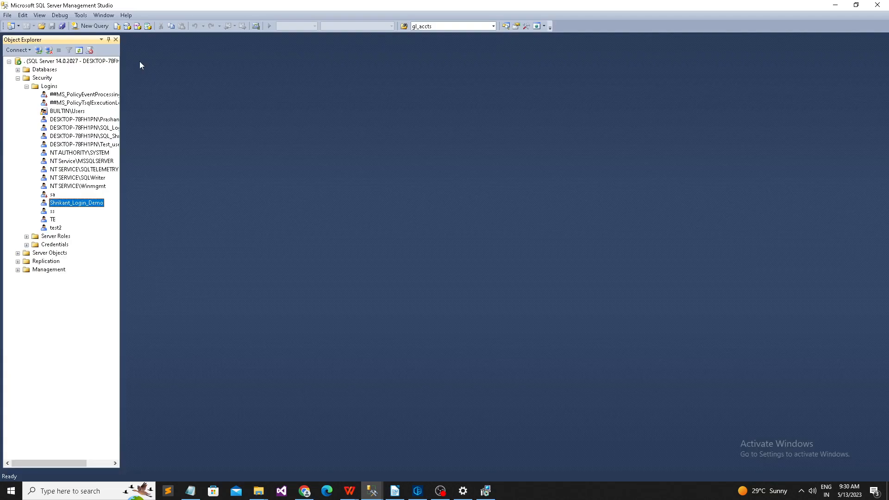
Step: Open Login_Demo > Security > Users and select the Shrikant_Login_Demo user
{"action": "left_click", "coordinate": [26, 87]}
{"action": "left_click", "coordinate": [18, 78]}
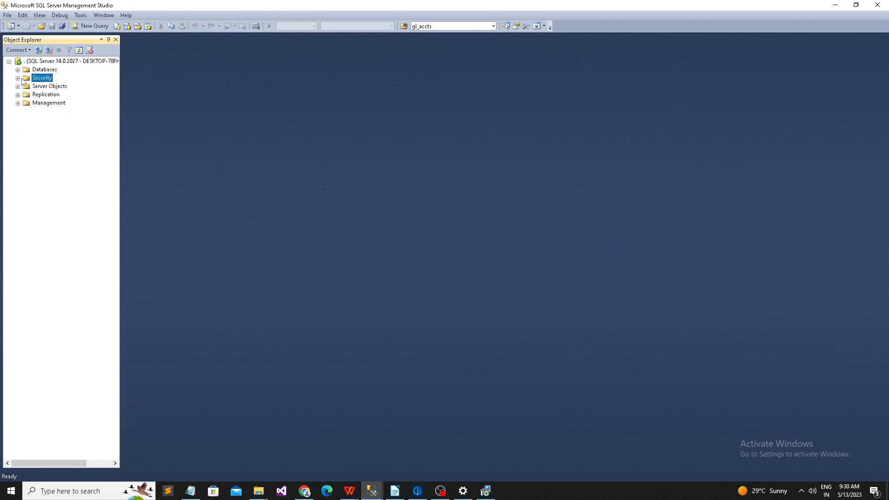
{"action": "left_click", "coordinate": [19, 70]}
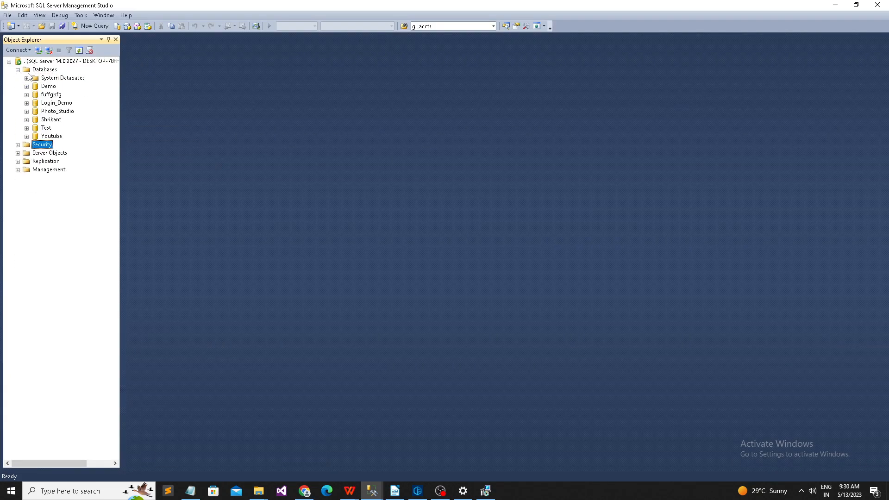
{"action": "left_click", "coordinate": [28, 103]}
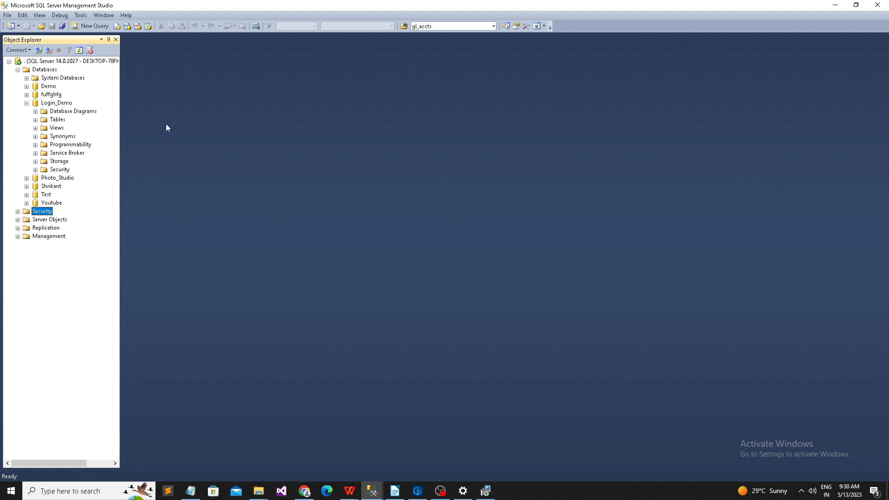
{"action": "left_click", "coordinate": [35, 170]}
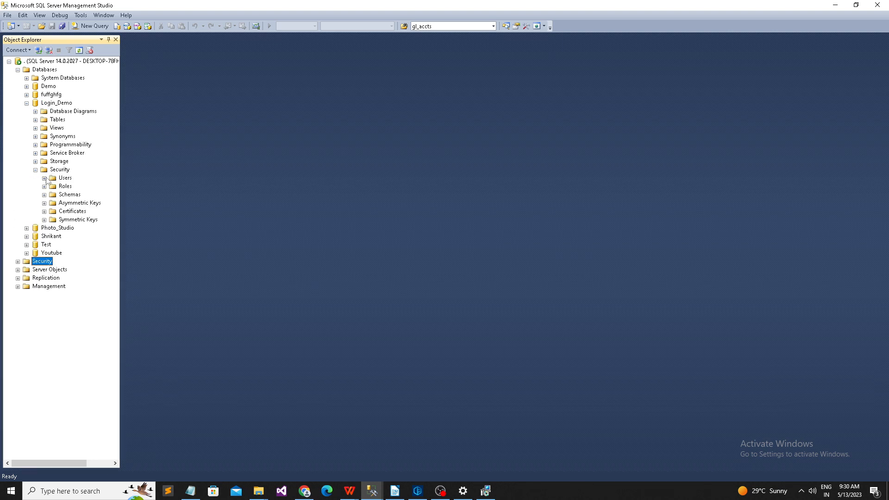
{"action": "left_click", "coordinate": [45, 178]}
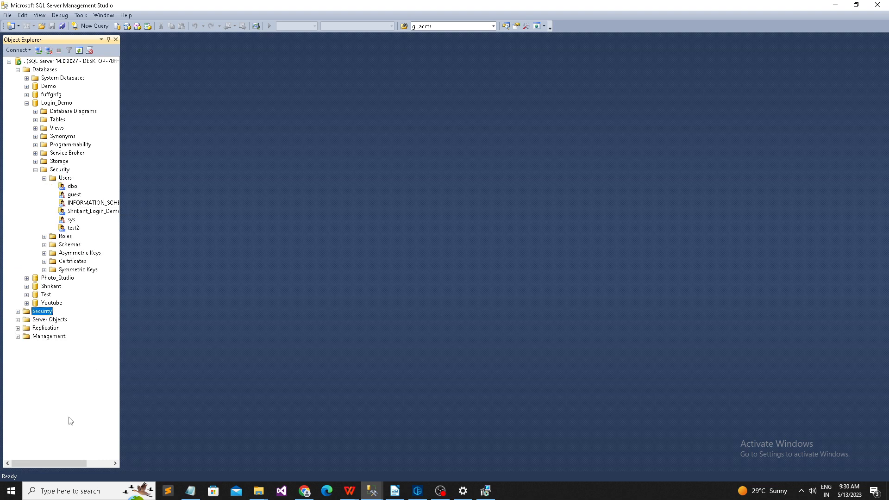
{"action": "left_click", "coordinate": [93, 463]}
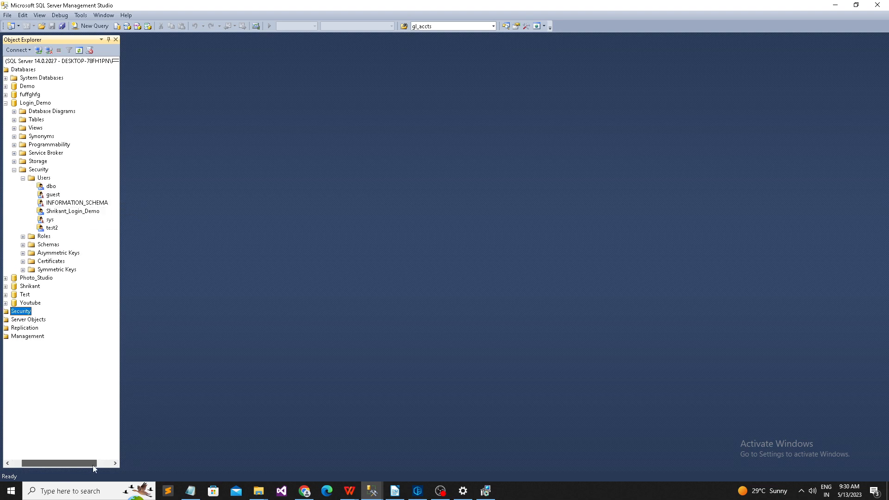
Step: Collapse Databases and reopen the server's Security > Logins folders
{"action": "left_click", "coordinate": [74, 212]}
{"action": "left_click", "coordinate": [16, 463]}
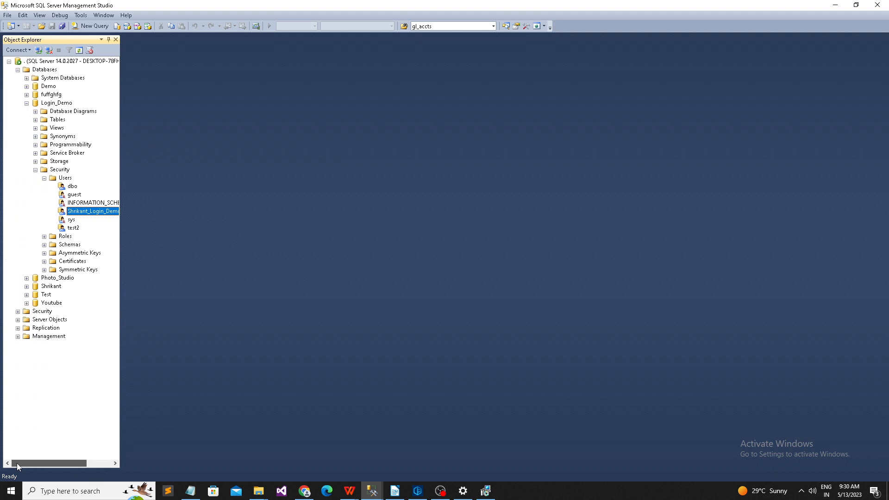
{"action": "left_click", "coordinate": [18, 70]}
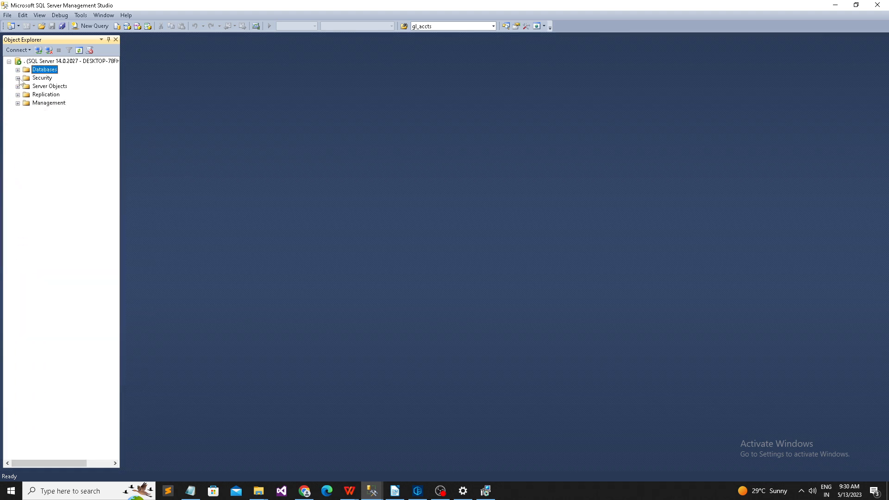
{"action": "left_click", "coordinate": [17, 78]}
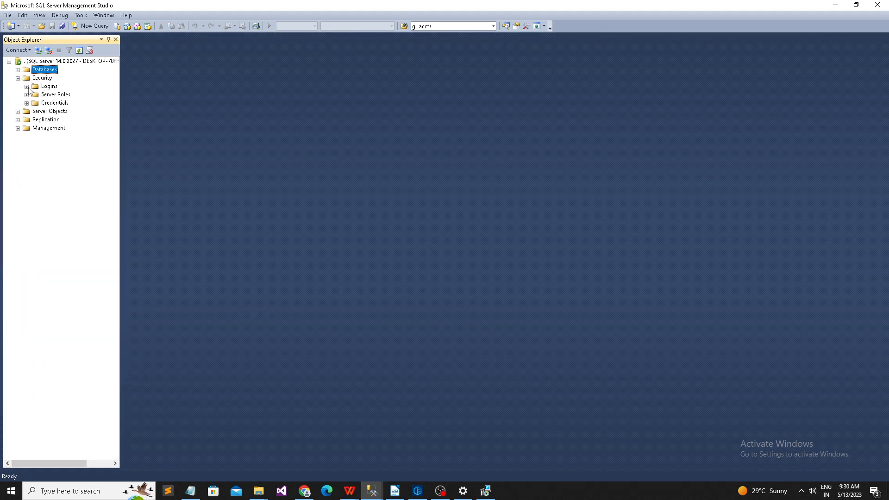
{"action": "left_click", "coordinate": [27, 86]}
Step: Untick Login_Demo in the login's User Mapping and apply the change
{"action": "right_click", "coordinate": [69, 205]}
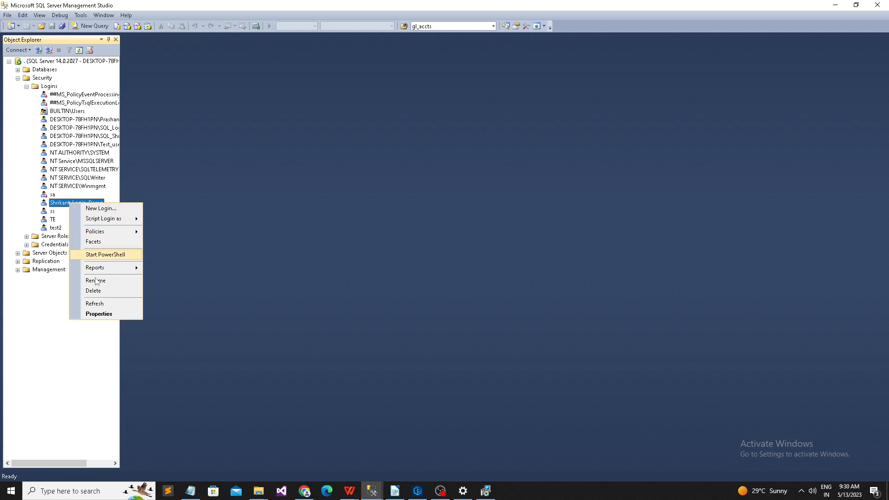
{"action": "left_click", "coordinate": [110, 312]}
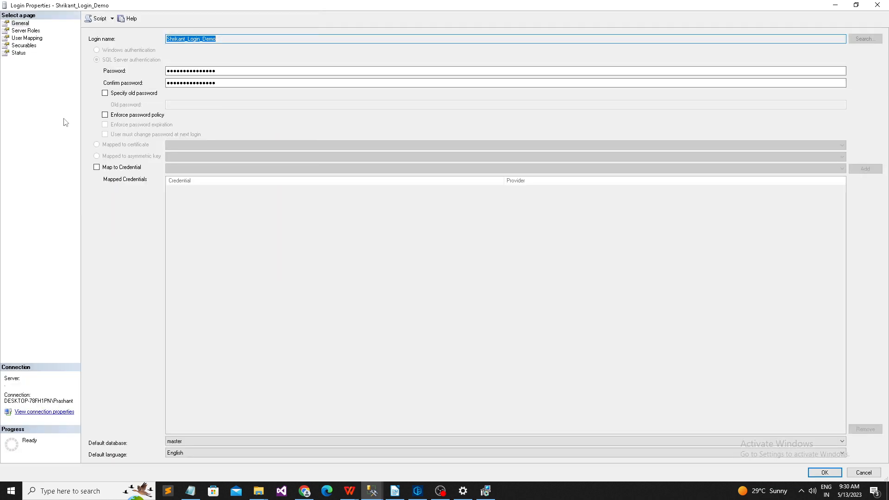
{"action": "left_click", "coordinate": [32, 39]}
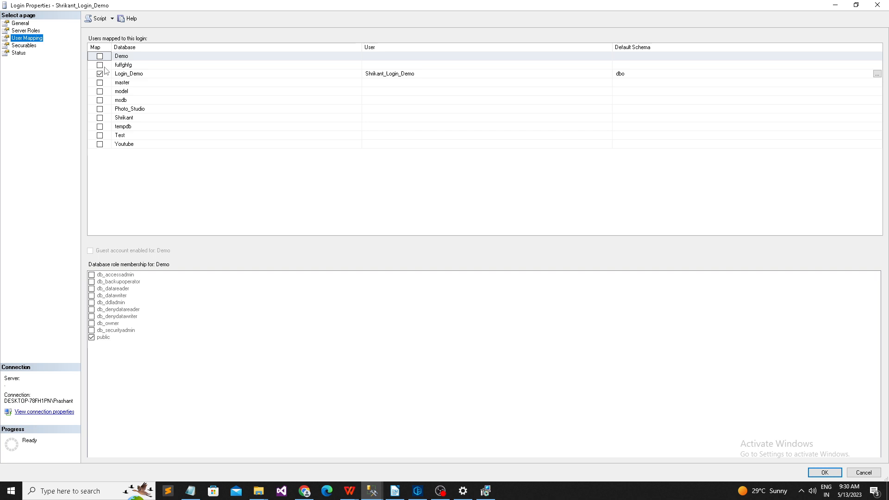
{"action": "left_click", "coordinate": [113, 75]}
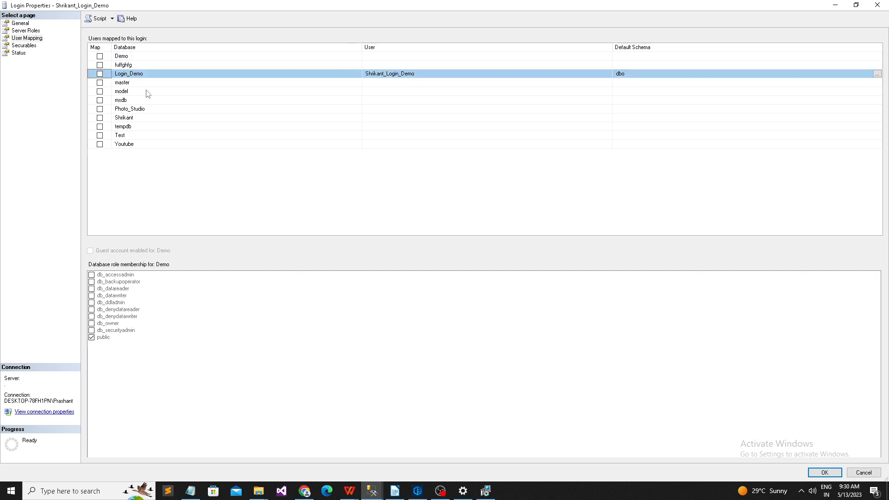
{"action": "left_click", "coordinate": [824, 472]}
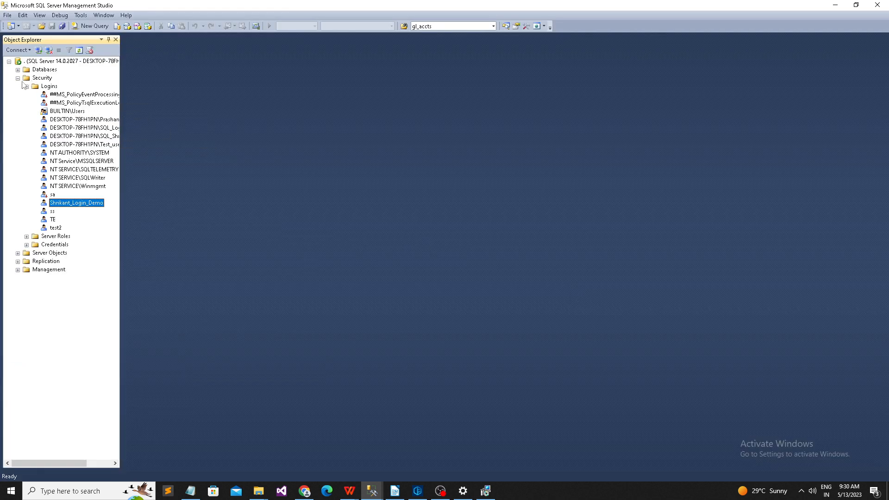
Step: Refresh Login_Demo's Users folder to confirm the user is gone, then collapse Databases
{"action": "left_click", "coordinate": [18, 77]}
{"action": "left_click", "coordinate": [18, 69]}
{"action": "left_click", "coordinate": [65, 178]}
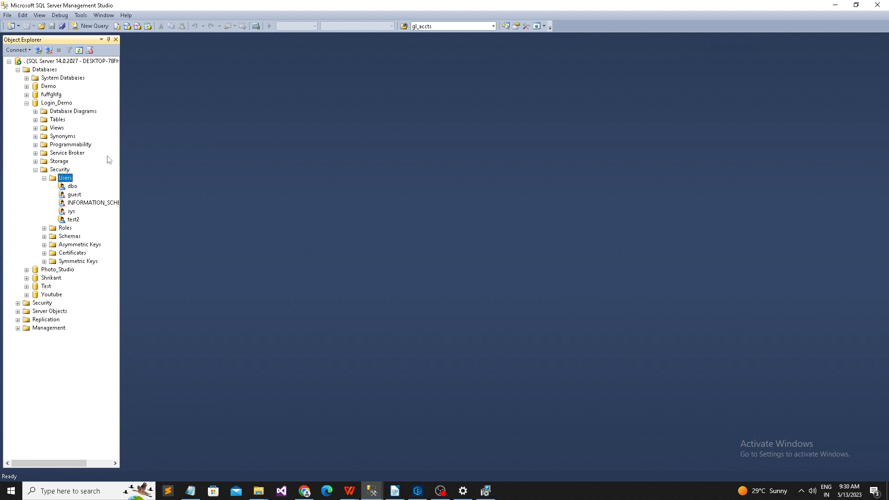
{"action": "left_click", "coordinate": [79, 50]}
{"action": "left_click", "coordinate": [18, 69]}
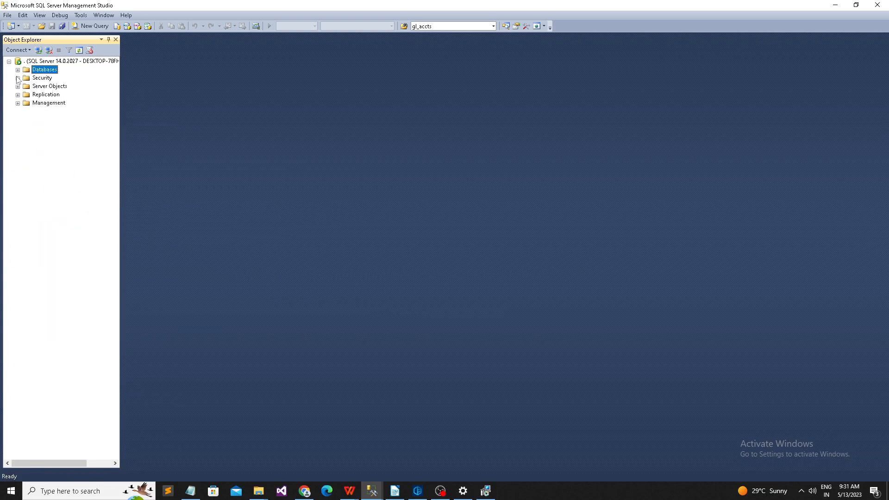
Step: Map Shrikant_Login_Demo to Login_Demo again through its Properties' User Mapping page
{"action": "left_click", "coordinate": [17, 78]}
{"action": "right_click", "coordinate": [70, 203]}
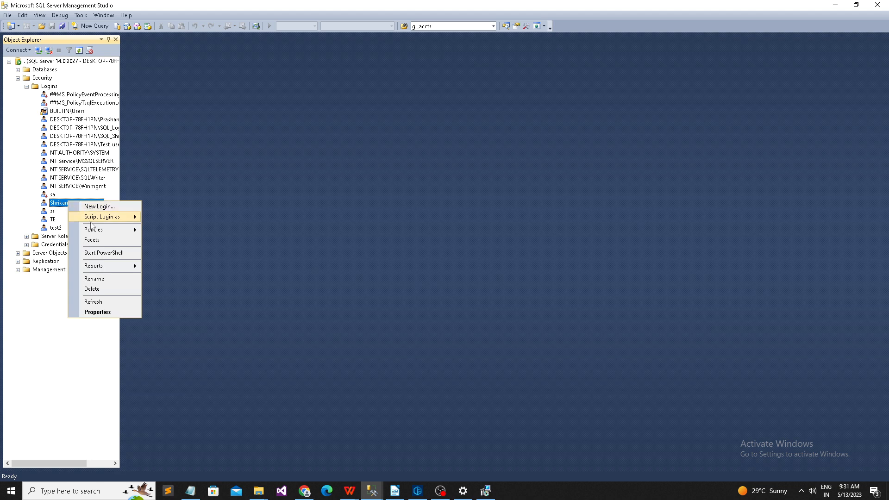
{"action": "left_click", "coordinate": [105, 311]}
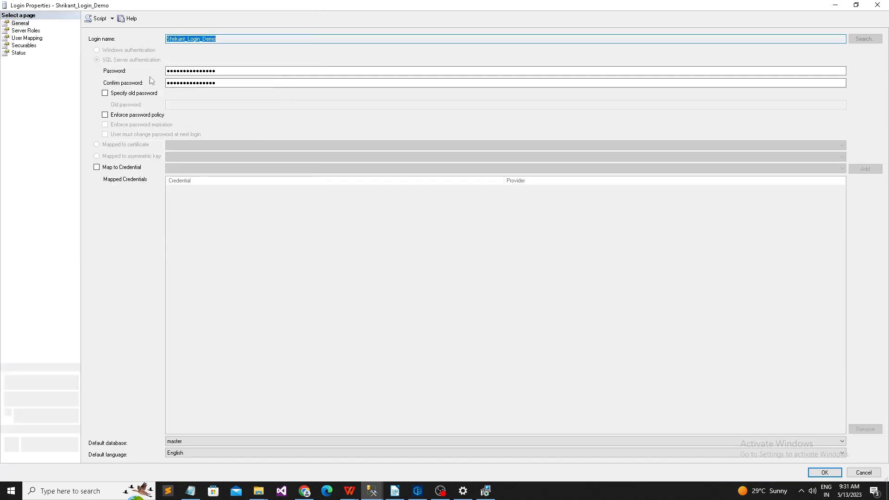
{"action": "left_click", "coordinate": [27, 37]}
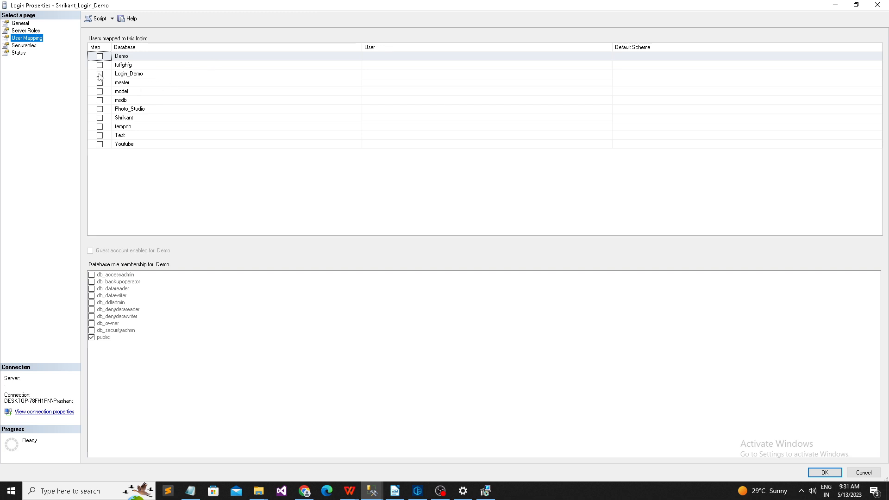
{"action": "left_click", "coordinate": [100, 74]}
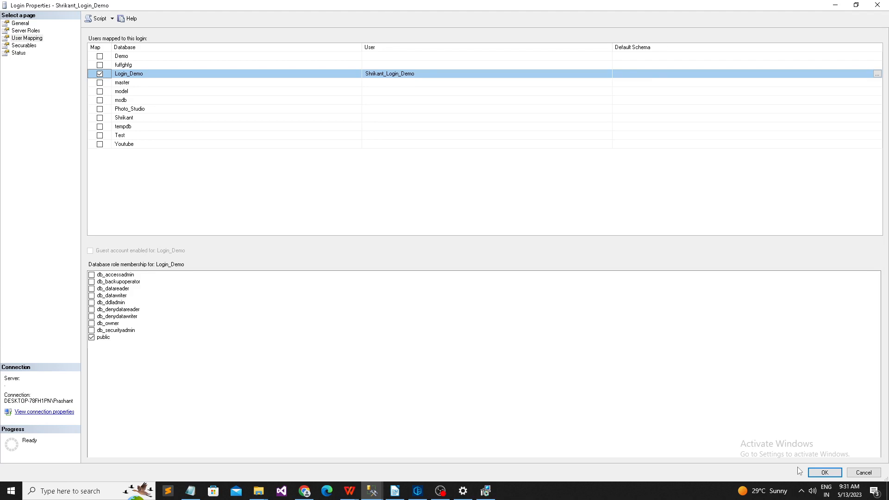
{"action": "left_click", "coordinate": [820, 472]}
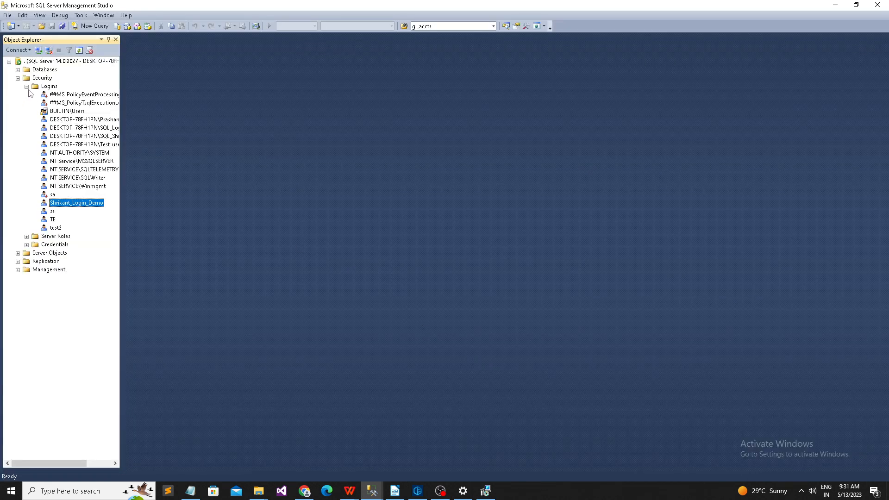
{"action": "left_click", "coordinate": [28, 87]}
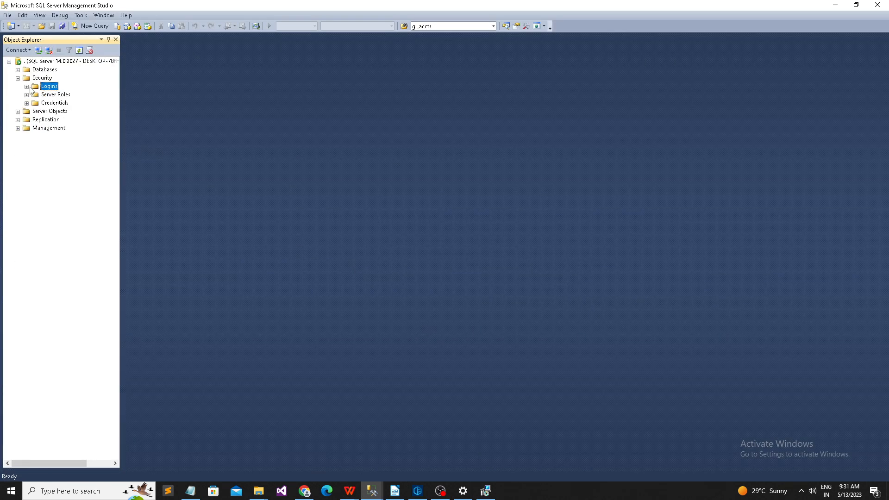
Step: Start a new server connection with server '.' and SQL Server authentication, then cancel it
{"action": "left_click", "coordinate": [18, 79]}
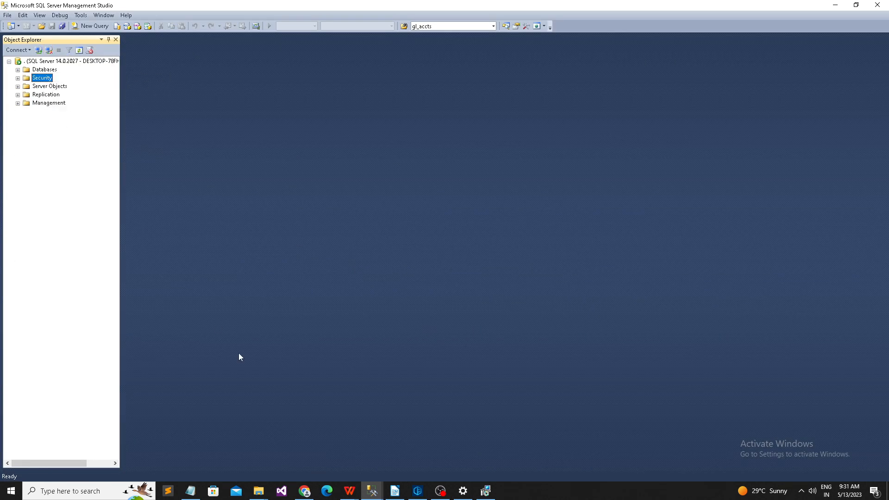
{"action": "left_click", "coordinate": [39, 51]}
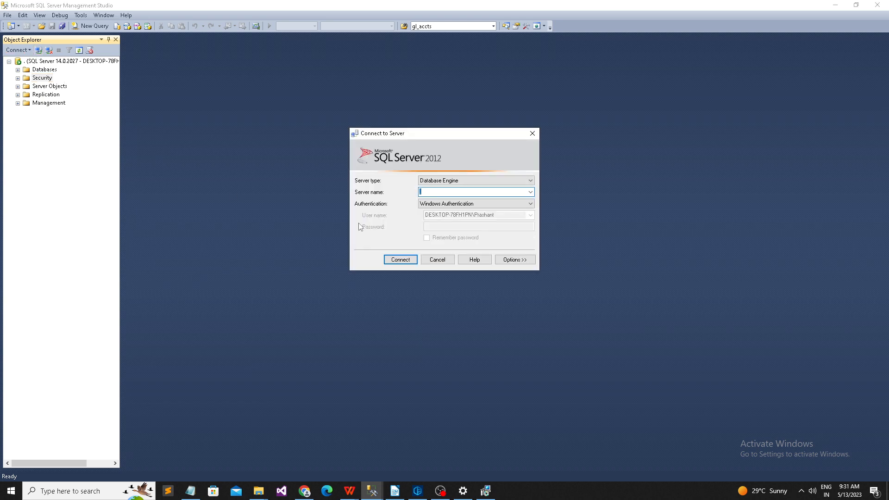
{"action": "type", "text": "."}
{"action": "left_click", "coordinate": [433, 203]}
{"action": "left_click", "coordinate": [443, 218]}
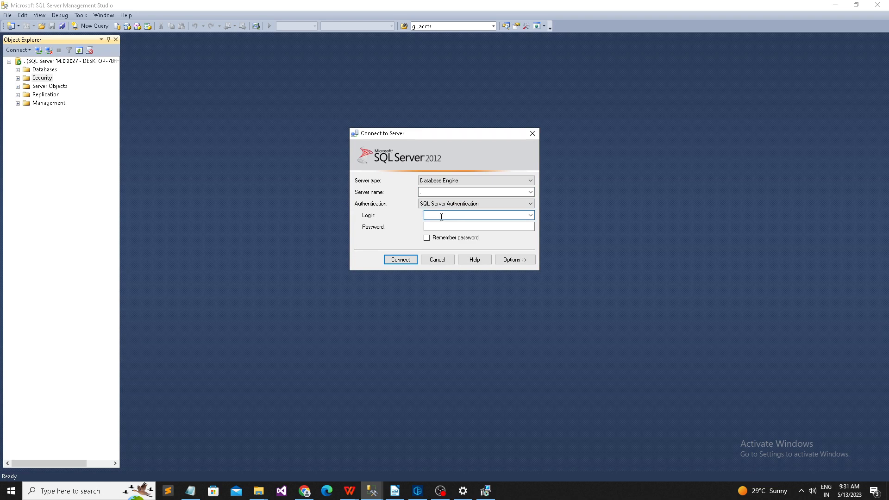
{"action": "left_click", "coordinate": [437, 260]}
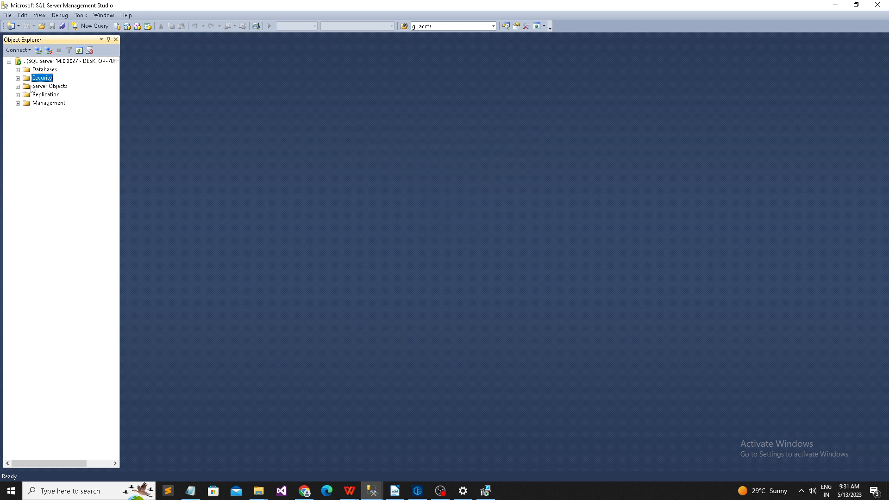
Step: Expand Security > Logins and locate the demo login, starting a rename on it
{"action": "left_click", "coordinate": [17, 79]}
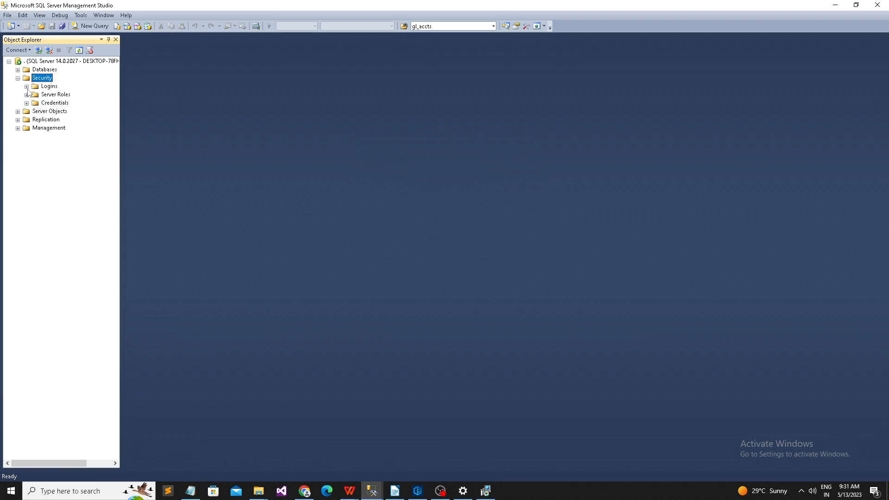
{"action": "left_click", "coordinate": [27, 86]}
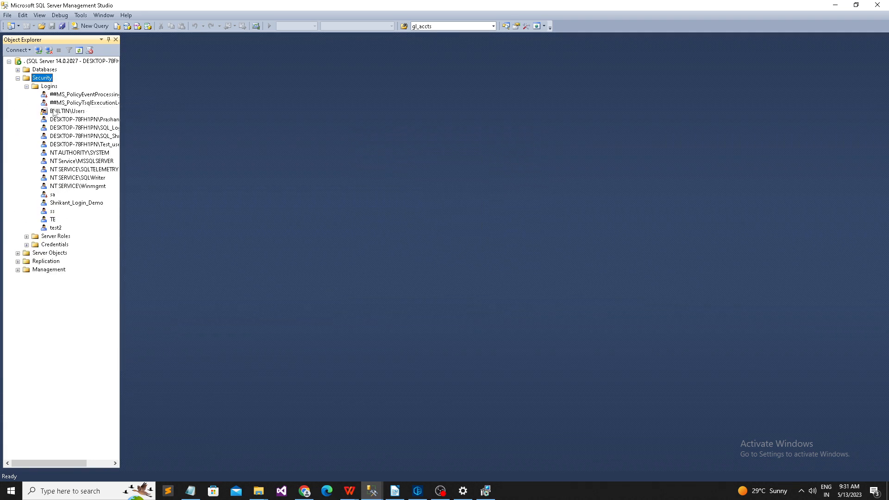
{"action": "right_click", "coordinate": [94, 206]}
{"action": "left_click", "coordinate": [123, 280]}
{"action": "key", "text": "ctrl+c"}
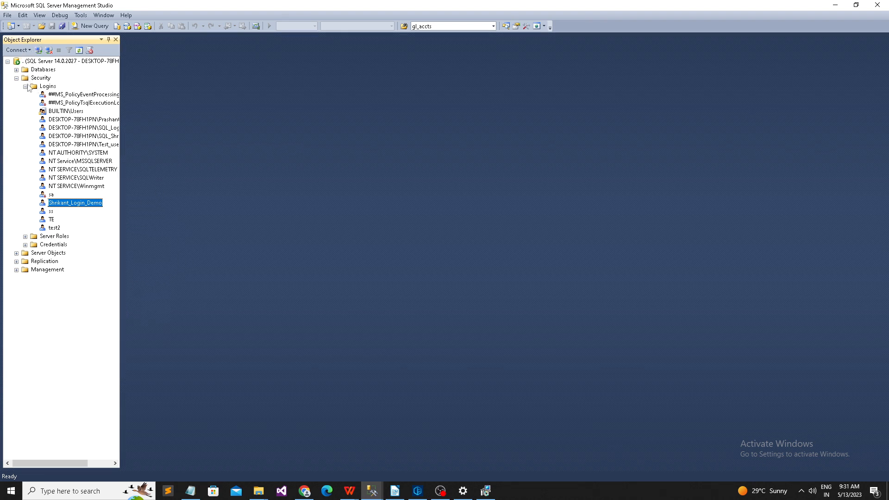
Step: Cancel the other window's connection dialog, collapse Security, and switch to the second SSMS window
{"action": "mouse_move", "coordinate": [379, 494]}
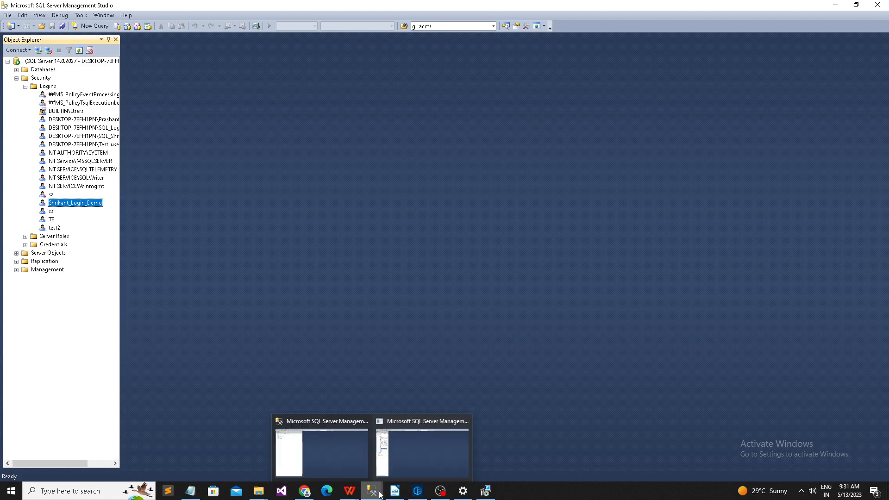
{"action": "left_click", "coordinate": [404, 458]}
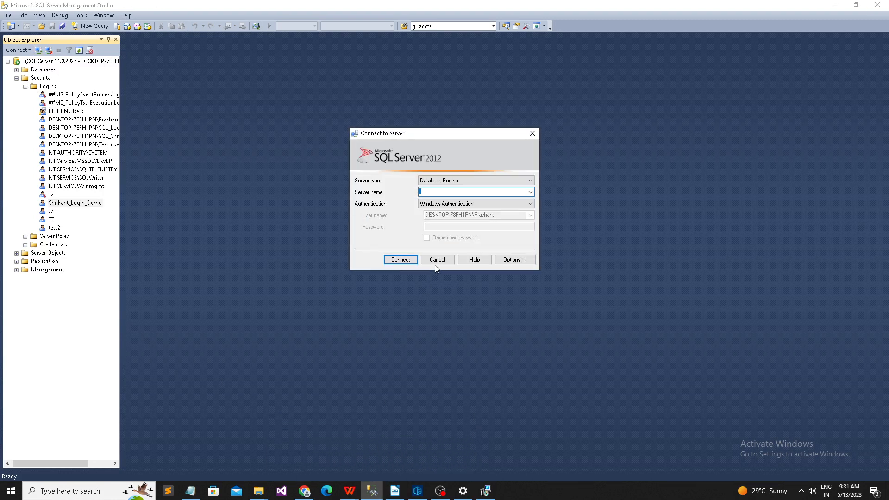
{"action": "left_click", "coordinate": [436, 261]}
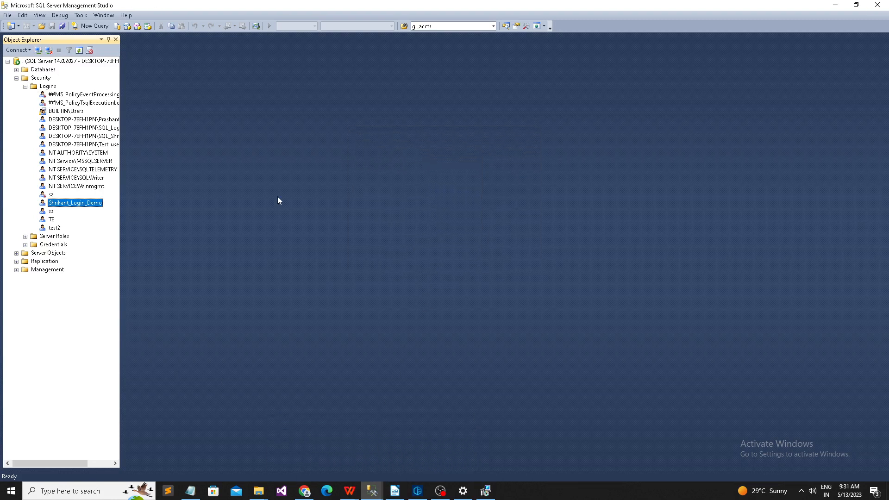
{"action": "left_click", "coordinate": [16, 78]}
{"action": "mouse_move", "coordinate": [372, 490]}
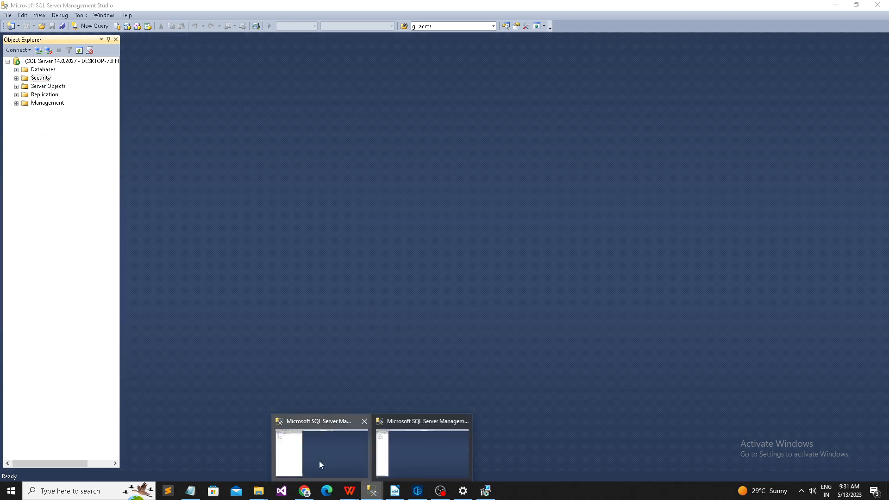
{"action": "left_click", "coordinate": [321, 463]}
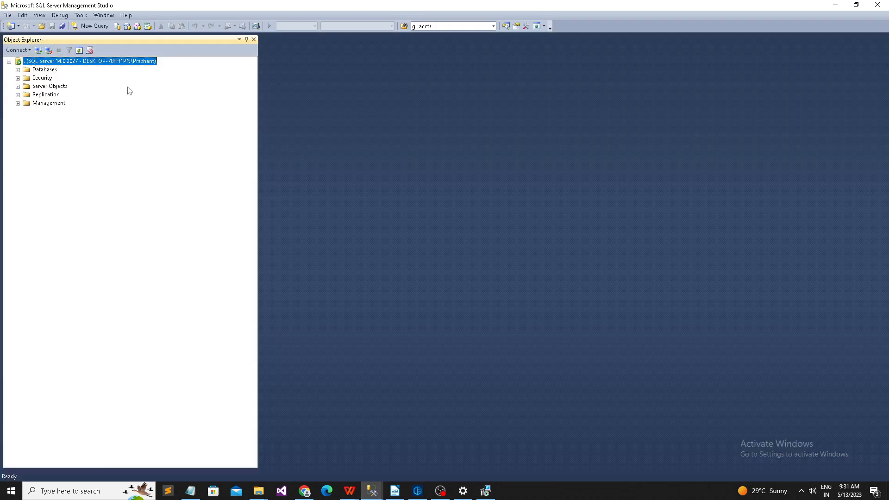
Step: Reconnect to server '.' with SQL Server Authentication as the demo login
{"action": "left_click", "coordinate": [48, 50]}
{"action": "left_click", "coordinate": [39, 50]}
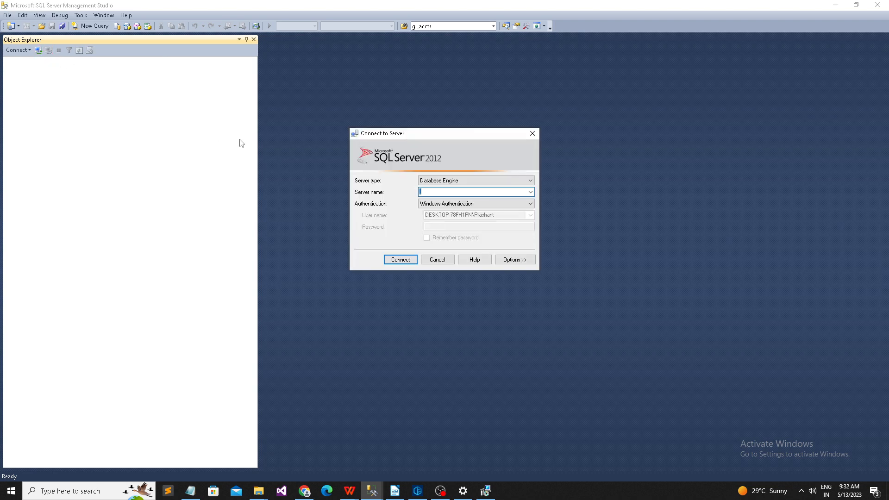
{"action": "type", "text": "."}
{"action": "left_click", "coordinate": [443, 204]}
{"action": "left_click", "coordinate": [446, 218]}
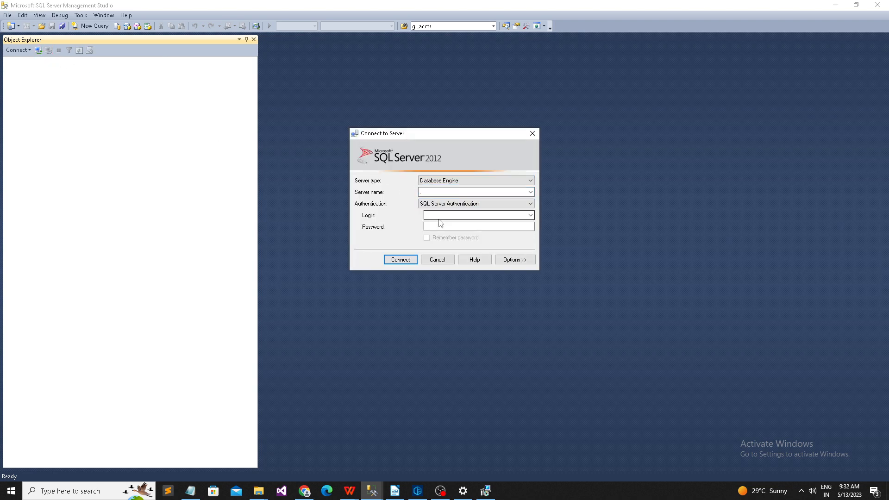
{"action": "left_click", "coordinate": [441, 216]}
{"action": "key", "text": "ctrl+v"}
{"action": "left_click", "coordinate": [442, 227]}
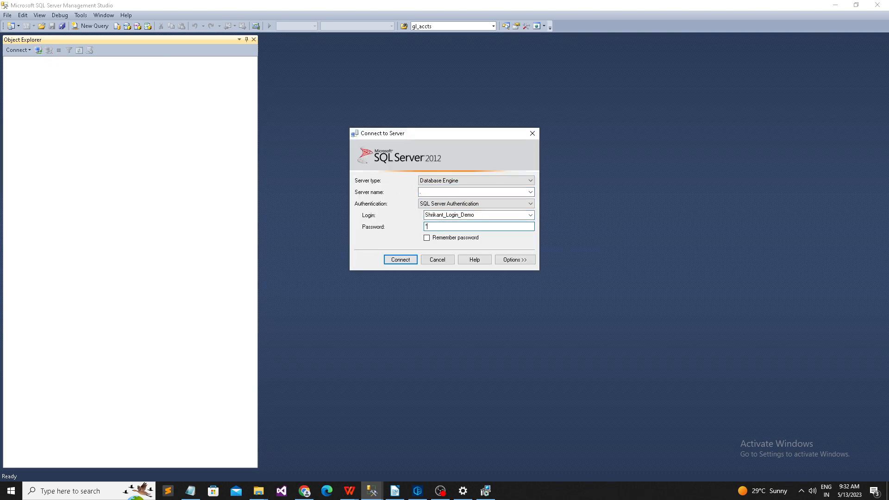
{"action": "left_click", "coordinate": [408, 263]}
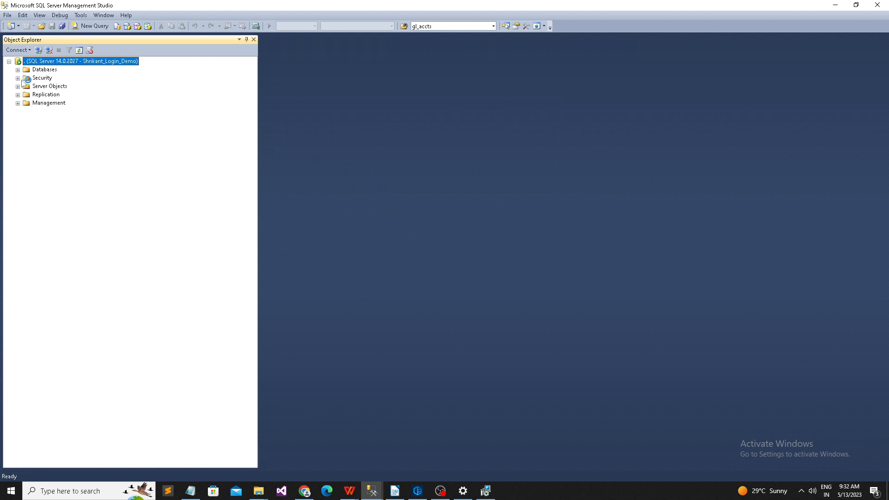
Step: Expand Databases and dismiss the access errors for Youtube, Test, Photo_Studio, Demo and another database
{"action": "left_click", "coordinate": [20, 70]}
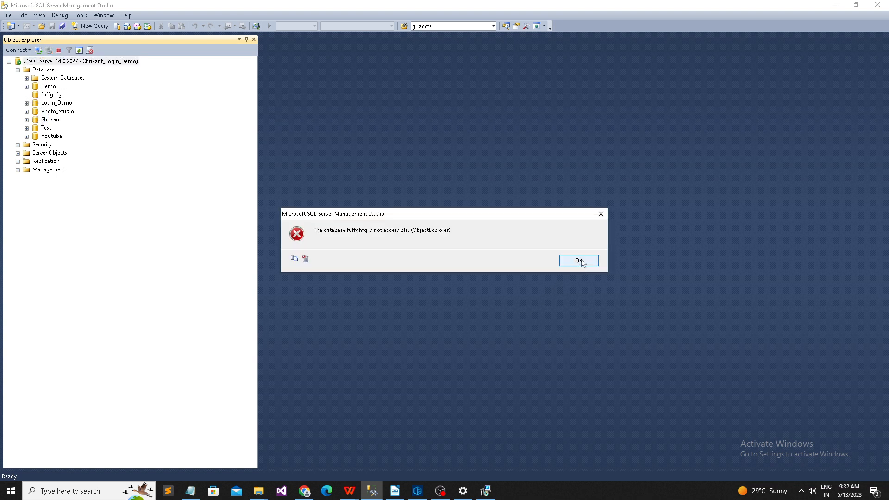
{"action": "left_click", "coordinate": [579, 261]}
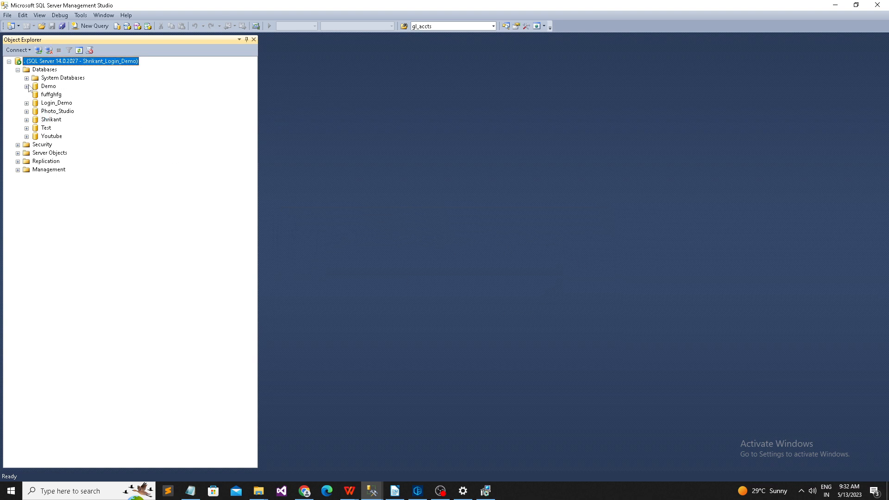
{"action": "left_click", "coordinate": [26, 136]}
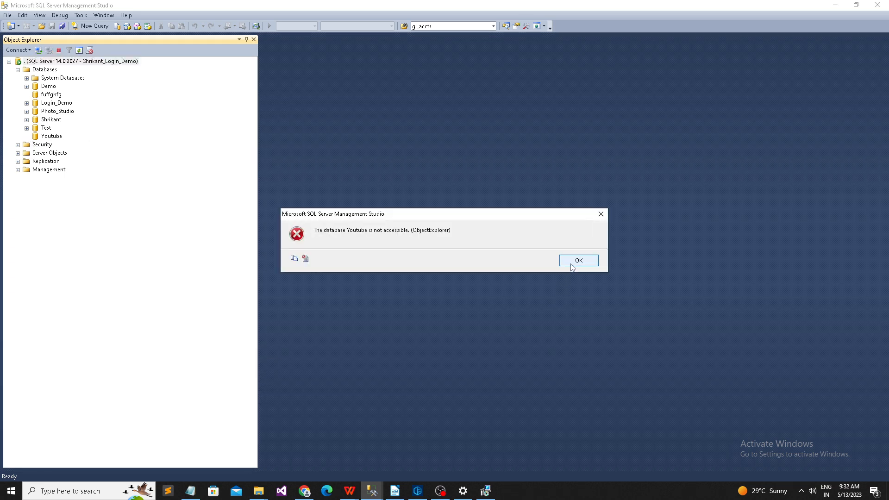
{"action": "left_click", "coordinate": [572, 266]}
{"action": "left_click", "coordinate": [27, 128]}
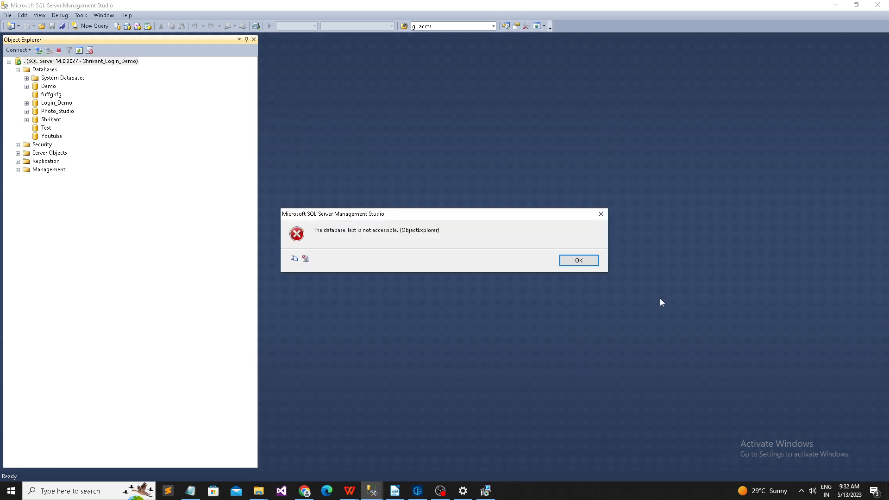
{"action": "left_click", "coordinate": [580, 261]}
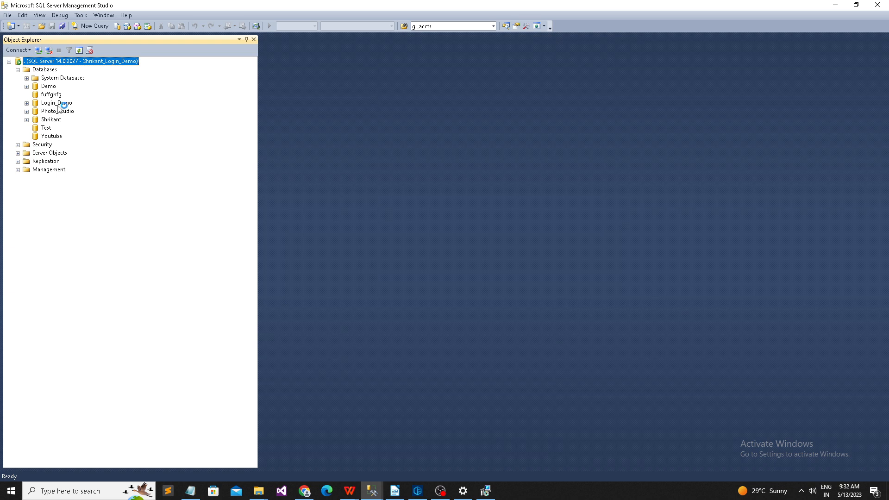
{"action": "left_click", "coordinate": [27, 111]}
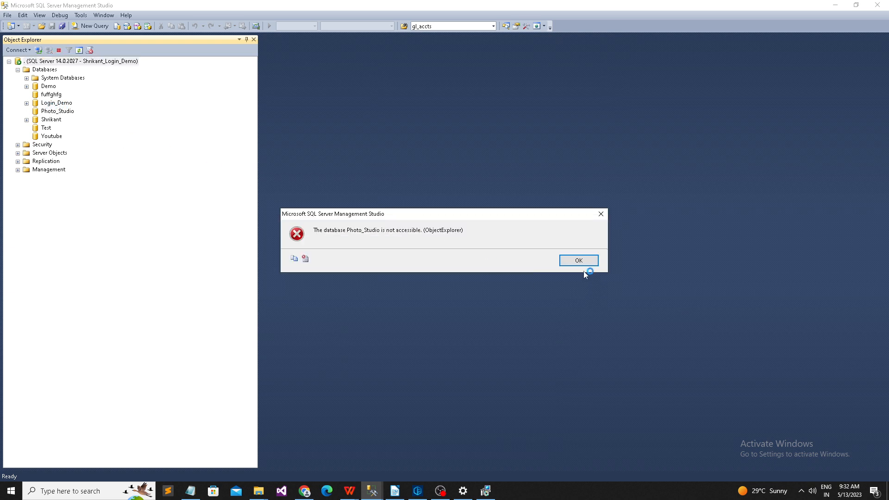
{"action": "left_click", "coordinate": [582, 263]}
{"action": "left_click", "coordinate": [27, 120]}
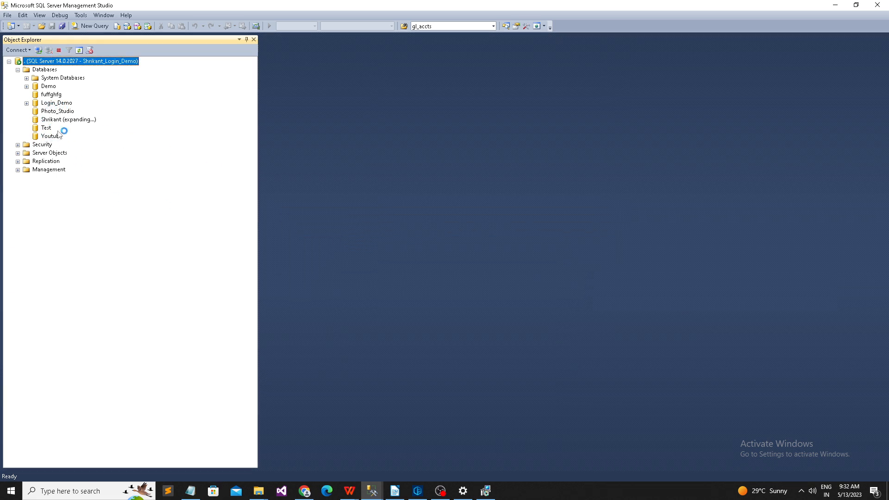
{"action": "left_click", "coordinate": [573, 260]}
{"action": "left_click", "coordinate": [26, 87]}
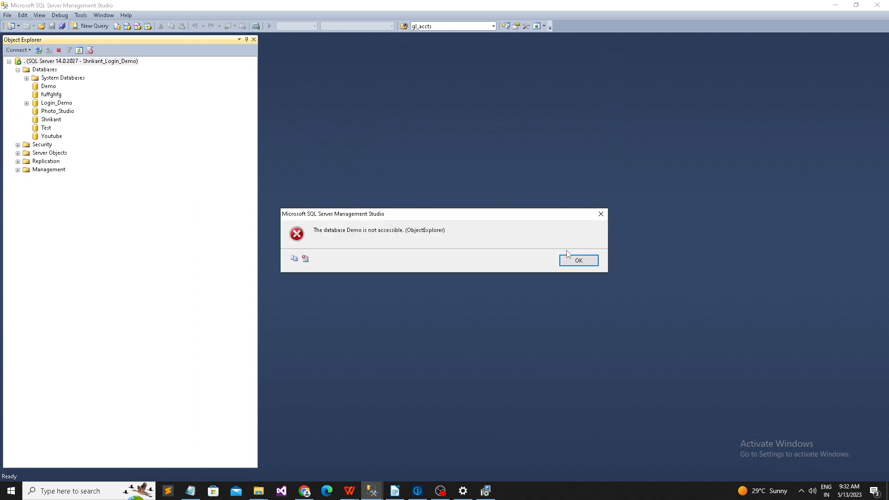
{"action": "left_click", "coordinate": [595, 261]}
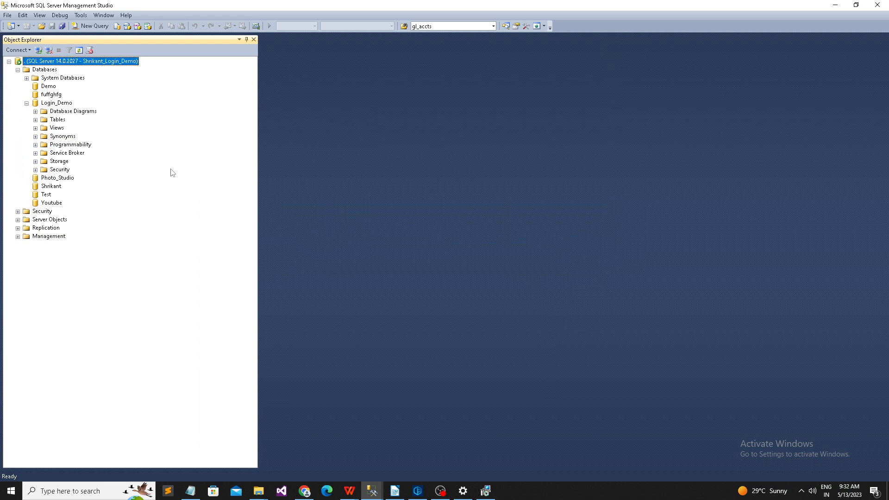
Step: Expand and collapse Login_Demo's Tables folder a few times
{"action": "left_click", "coordinate": [36, 121]}
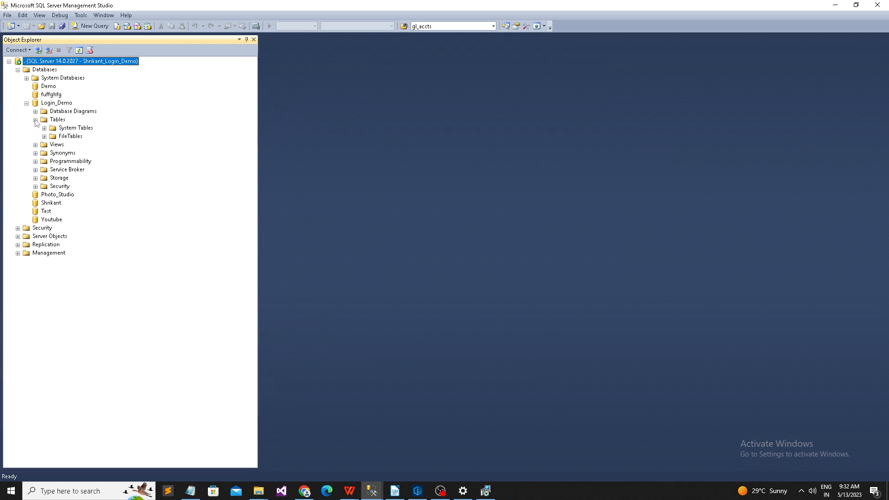
{"action": "left_click", "coordinate": [35, 120]}
{"action": "left_click", "coordinate": [36, 121]}
{"action": "left_click", "coordinate": [35, 120]}
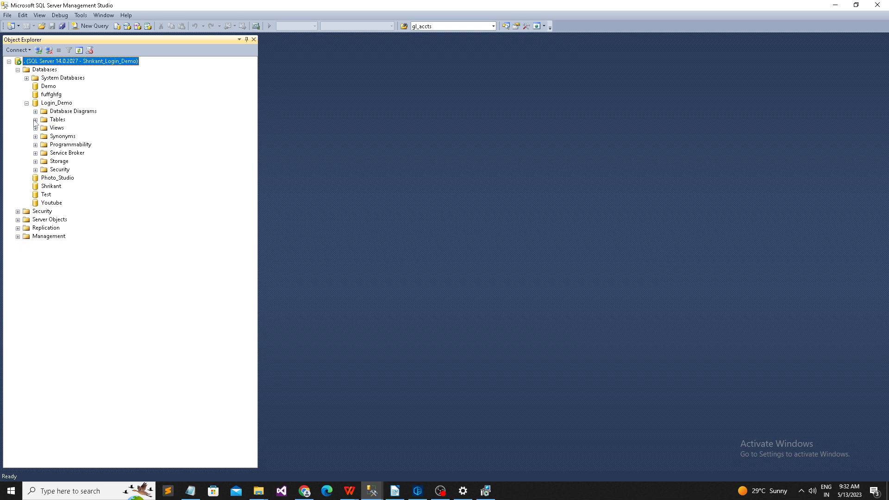
{"action": "left_click", "coordinate": [372, 490]}
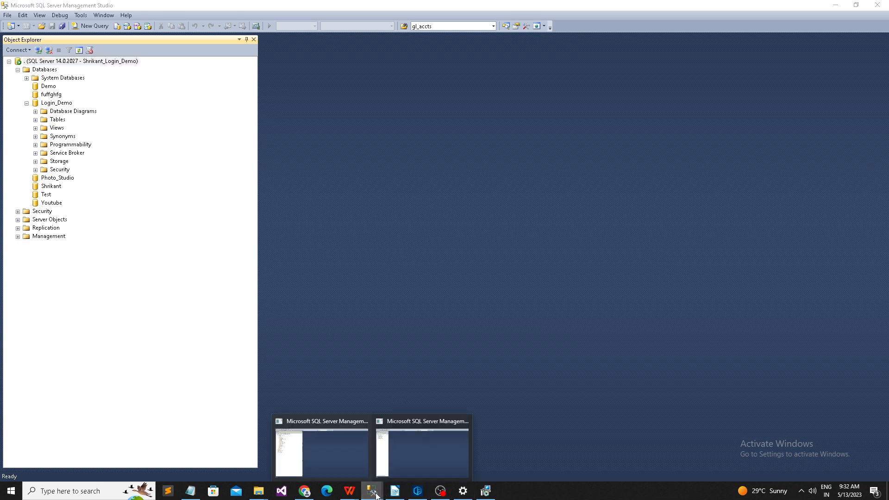
Step: In the administrator's window, expand Login_Demo > Tables and choose New Table from its context menu
{"action": "left_click", "coordinate": [339, 453]}
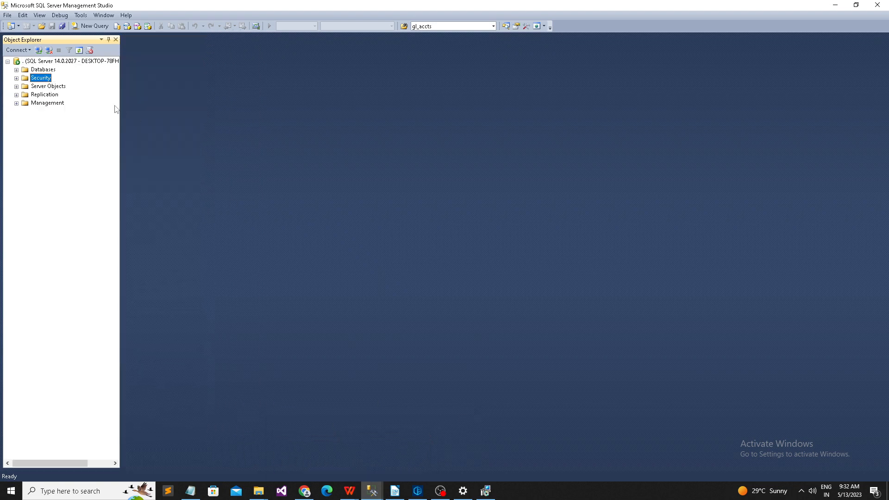
{"action": "left_click", "coordinate": [16, 70]}
{"action": "left_click", "coordinate": [43, 178]}
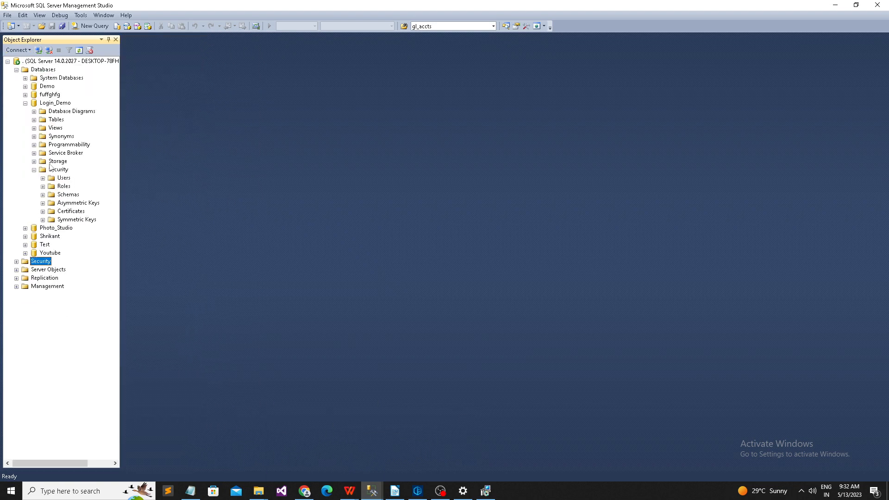
{"action": "left_click", "coordinate": [34, 120]}
{"action": "right_click", "coordinate": [56, 120]}
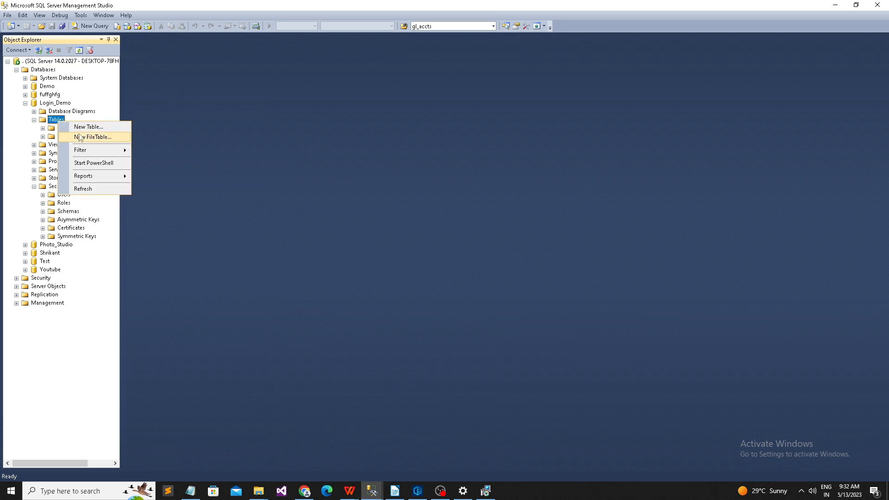
{"action": "left_click", "coordinate": [223, 149]}
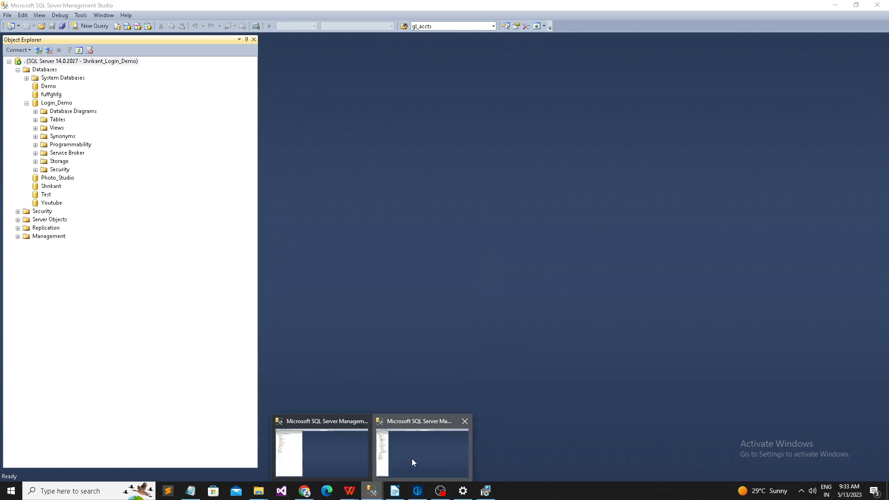
Step: Dismiss the table-designer warning, widen Object Explorer to show the full server name, and start a new query
{"action": "left_click", "coordinate": [413, 459]}
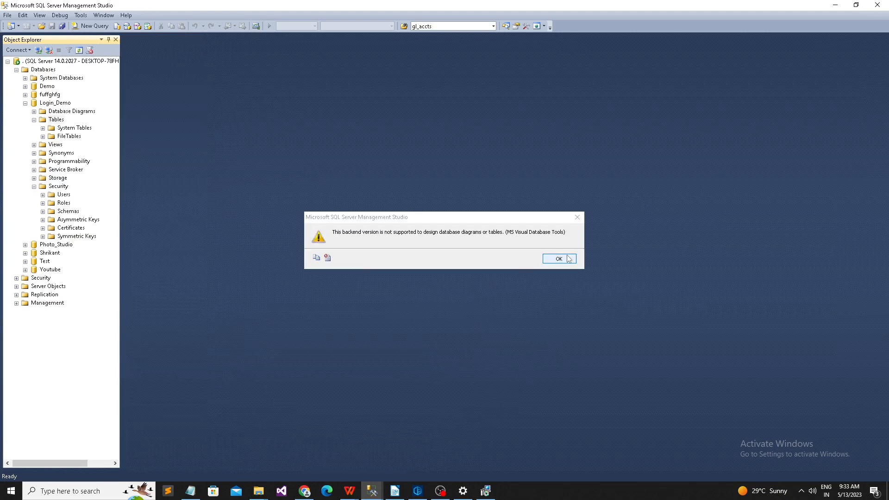
{"action": "left_click", "coordinate": [560, 259]}
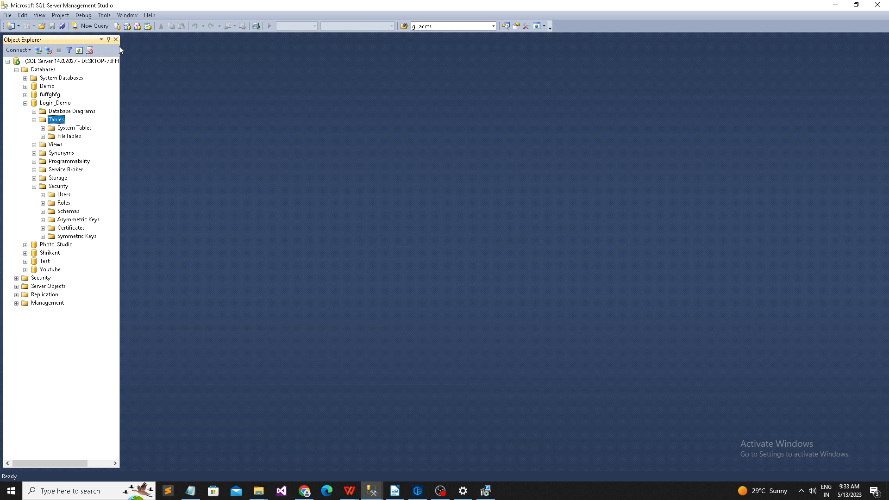
{"action": "left_click_drag", "start_coordinate": [120, 49], "coordinate": [228, 62]}
{"action": "left_click", "coordinate": [149, 61]}
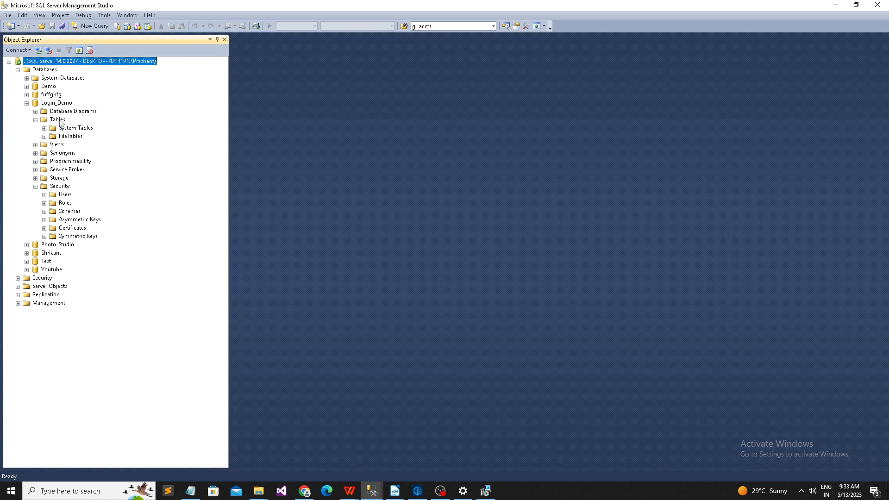
{"action": "right_click", "coordinate": [60, 121]}
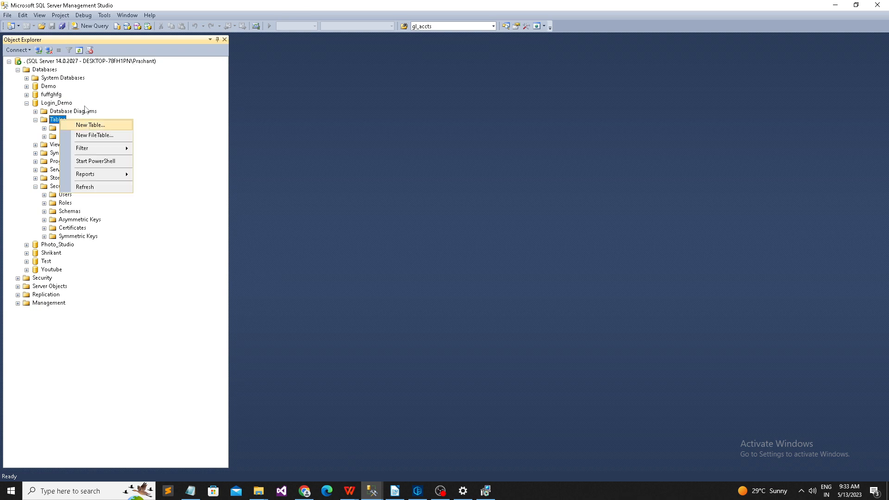
{"action": "left_click", "coordinate": [90, 28]}
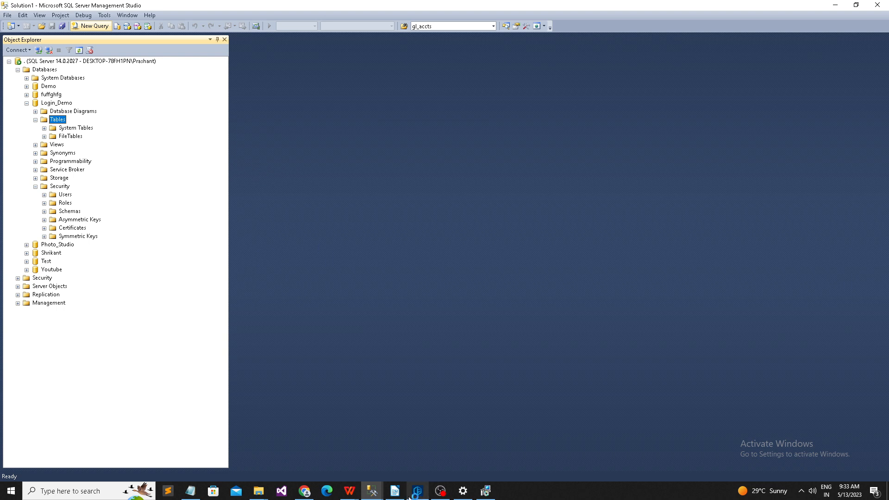
Step: Expand Login_Demo > Security > Users, select Shrikant_Login_Demo and open its Properties
{"action": "mouse_move", "coordinate": [379, 496]}
{"action": "left_click", "coordinate": [390, 441]}
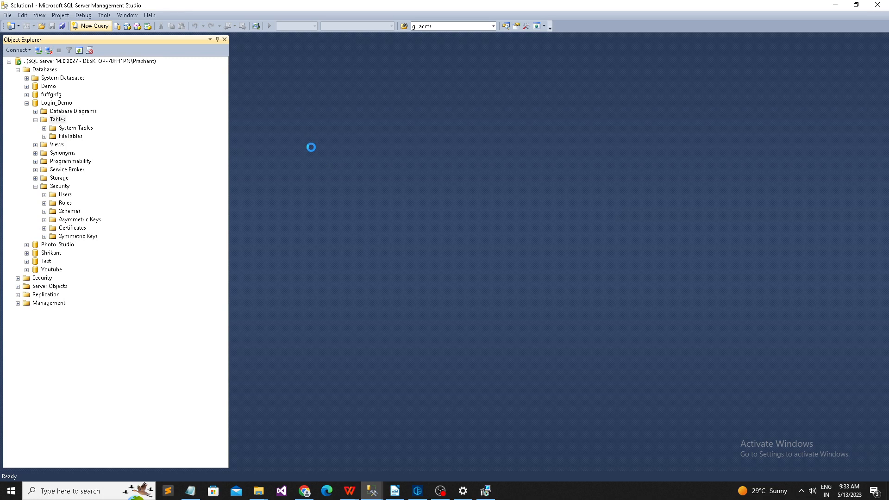
{"action": "mouse_move", "coordinate": [375, 491]}
{"action": "left_click", "coordinate": [323, 463]}
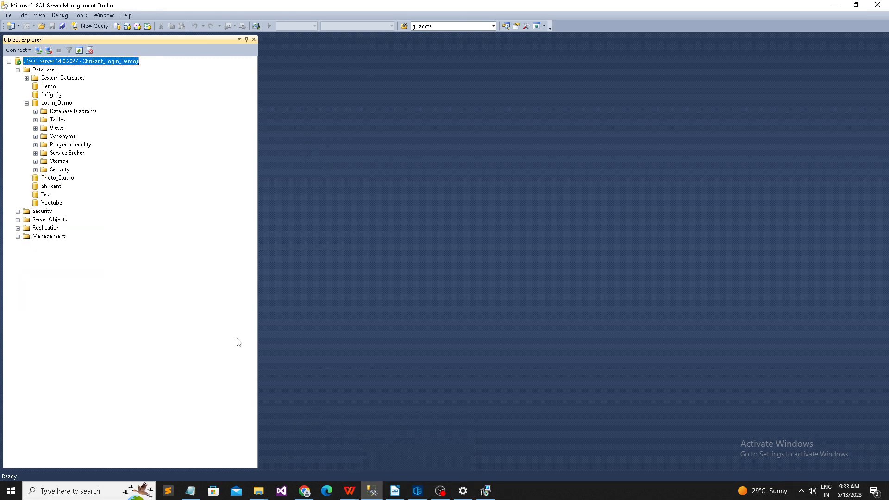
{"action": "left_click", "coordinate": [28, 105]}
{"action": "left_click", "coordinate": [27, 105]}
{"action": "left_click", "coordinate": [36, 170]}
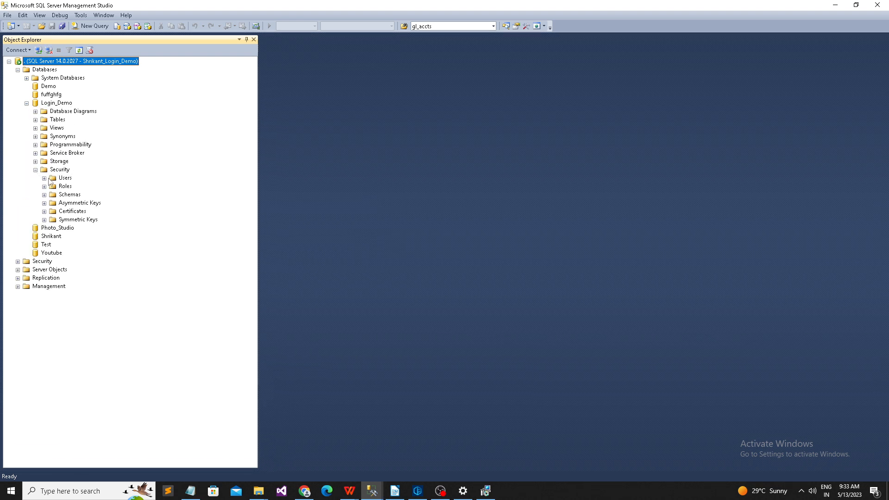
{"action": "left_click", "coordinate": [44, 178]}
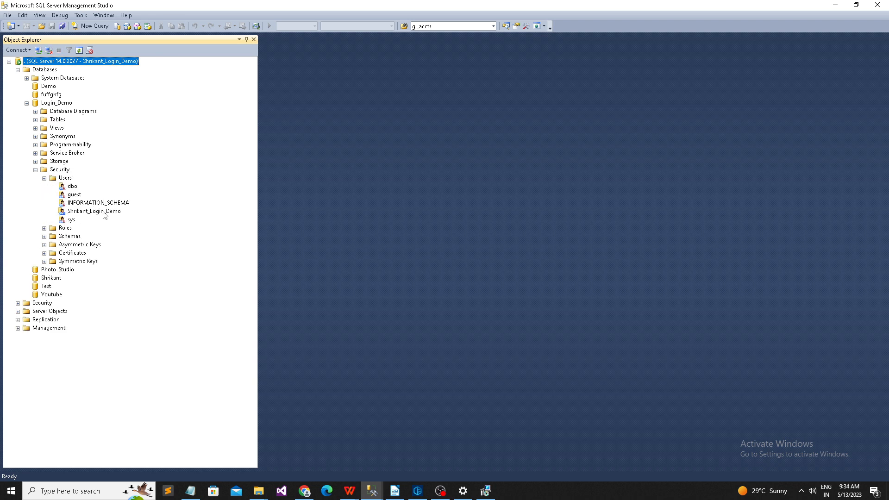
{"action": "left_click", "coordinate": [103, 212]}
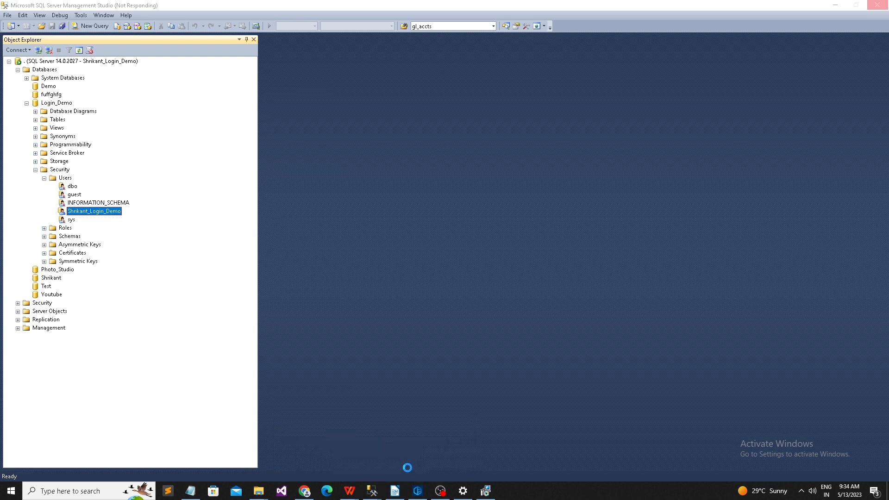
{"action": "mouse_move", "coordinate": [372, 490]}
{"action": "left_click", "coordinate": [340, 447]}
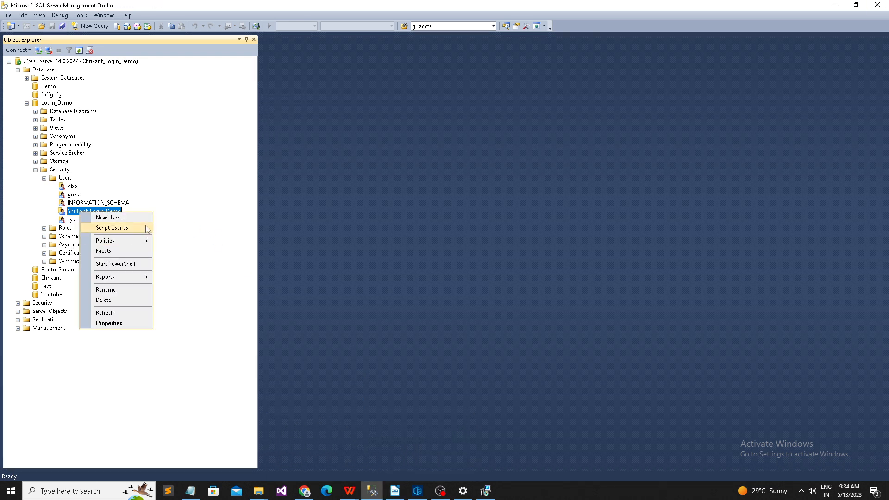
{"action": "left_click", "coordinate": [119, 322]}
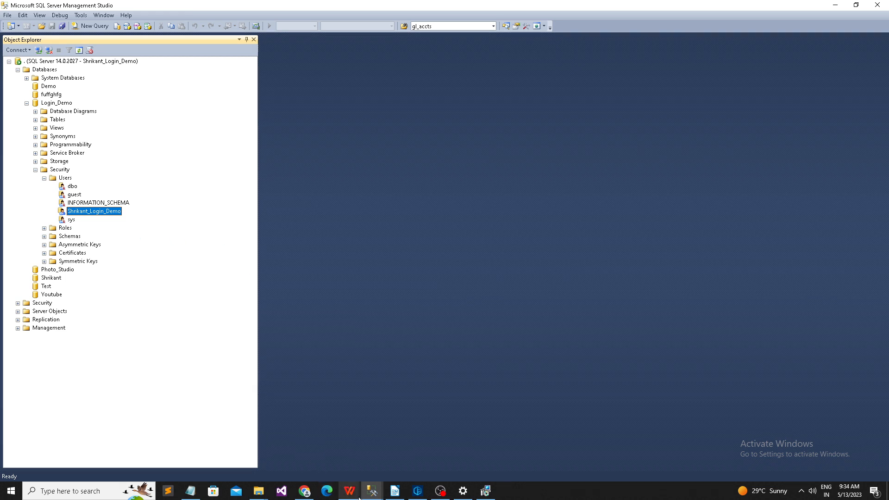
Step: Bring up the blank SQLQuery1 editor on Login_Demo and close the Database User properties dialog
{"action": "mouse_move", "coordinate": [374, 496]}
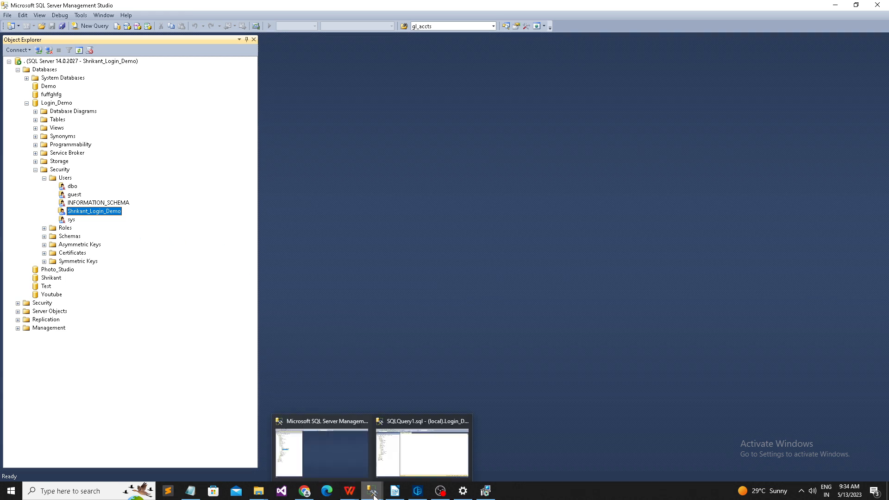
{"action": "left_click", "coordinate": [424, 447]}
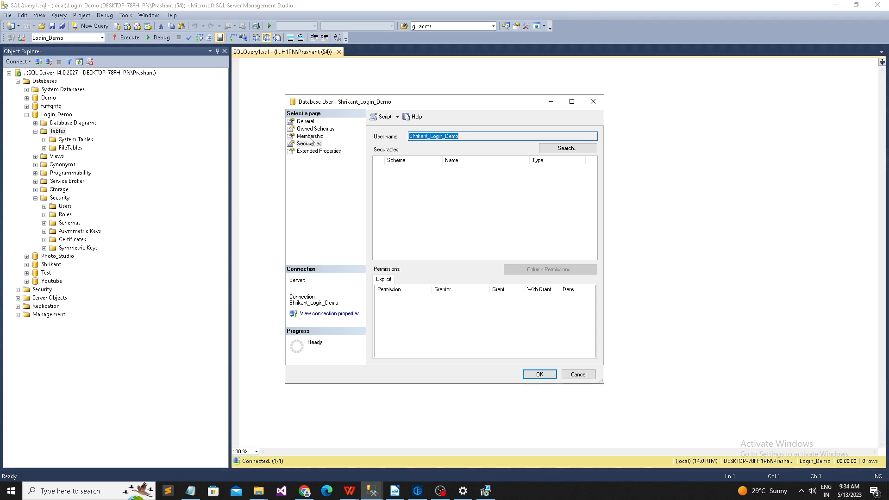
{"action": "left_click", "coordinate": [593, 101]}
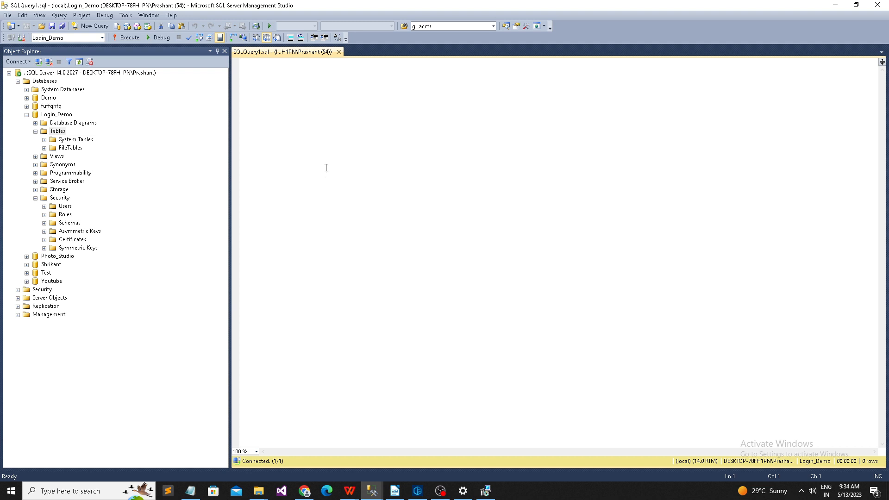
Step: Write and run 'Create table Shrikant_test(Id int identity(1,1),value int)' against Login_Demo
{"action": "type", "text": "Createc"}
{"action": "key", "text": "ctrl+a"}
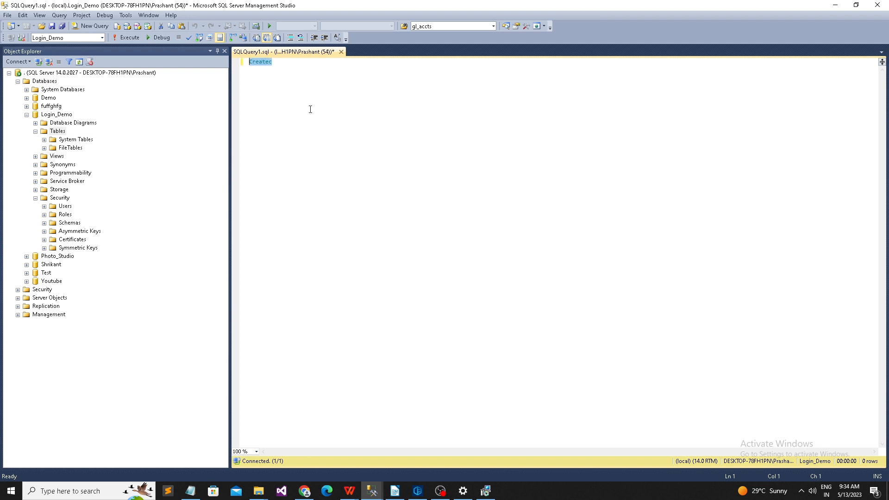
{"action": "key", "text": "BackSpace"}
{"action": "scroll", "coordinate": [361, 213], "scroll_direction": "up", "scroll_amount": 12, "text": "ctrl"}
{"action": "scroll", "coordinate": [349, 230], "scroll_direction": "up", "scroll_amount": 2, "text": "ctrl"}
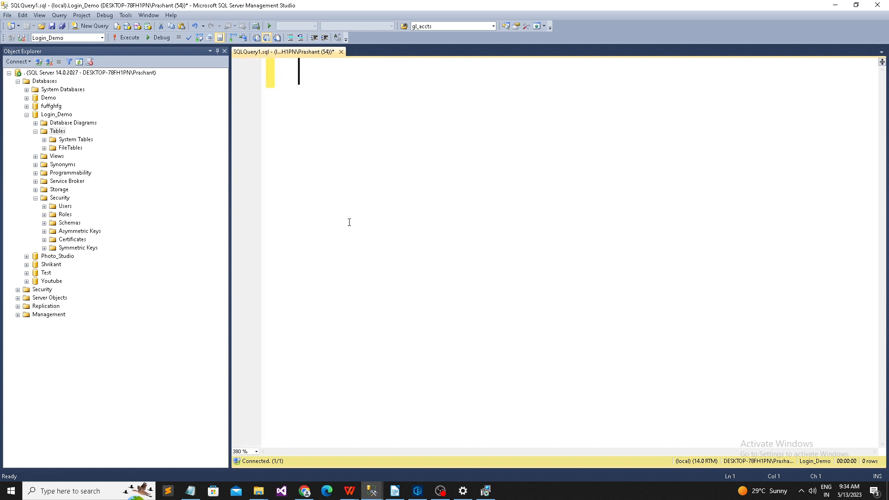
{"action": "type", "text": "Create "}
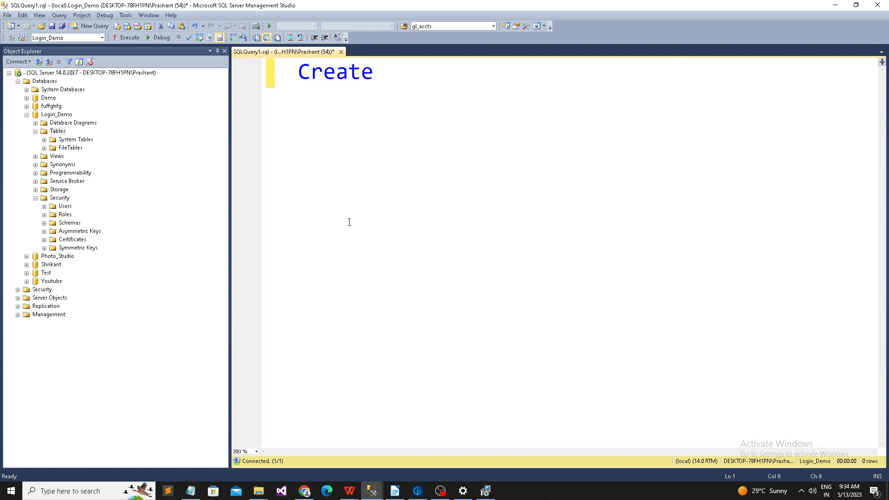
{"action": "type", "text": "table Sh"}
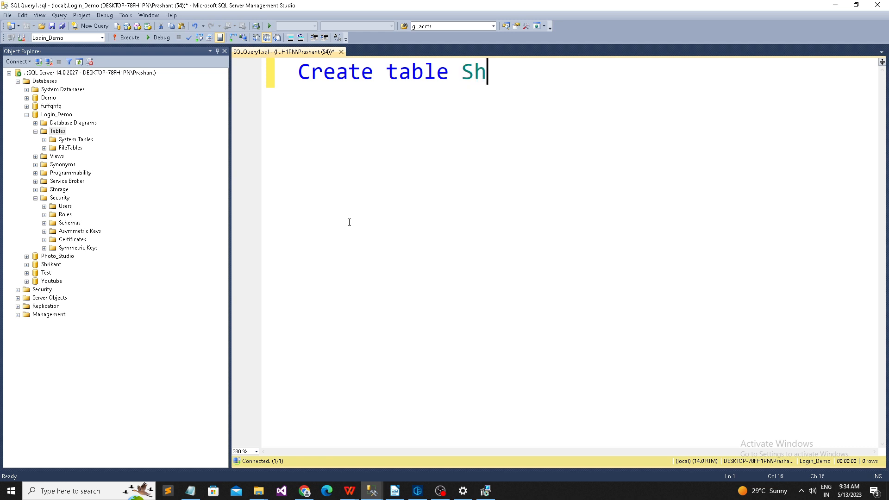
{"action": "type", "text": "rikant_te"}
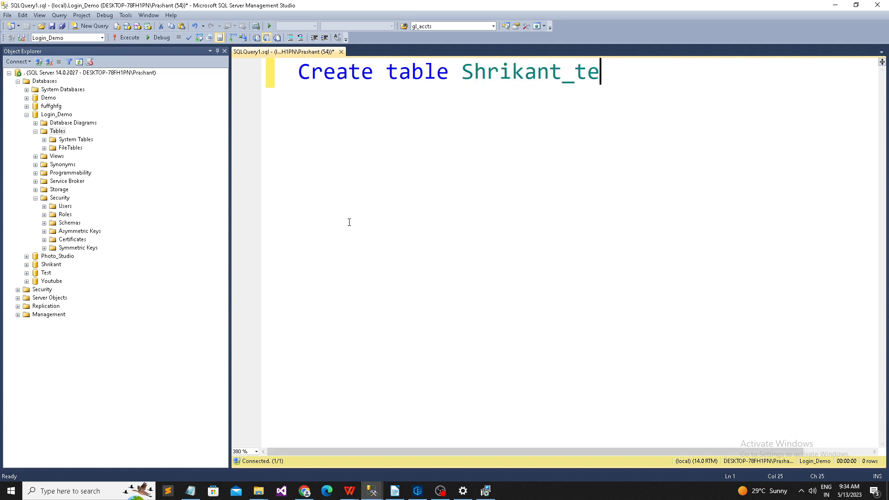
{"action": "type", "text": "st(Id int "}
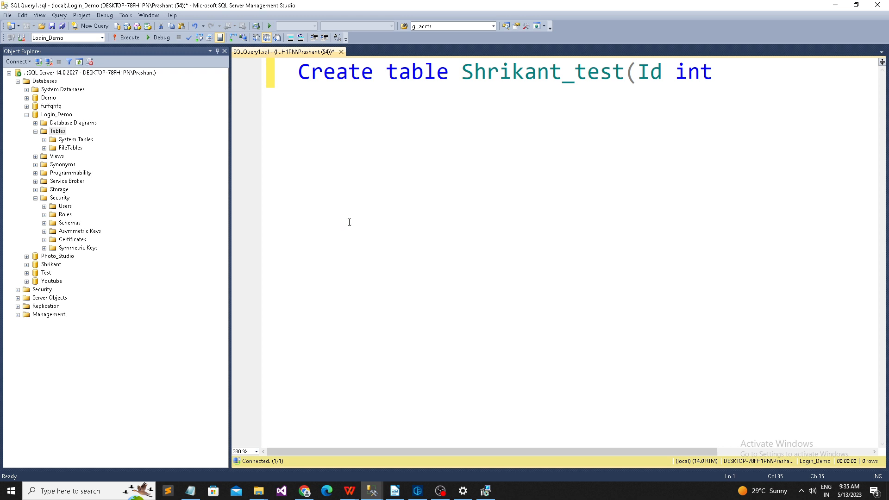
{"action": "type", "text": "identity(1,1),1"}
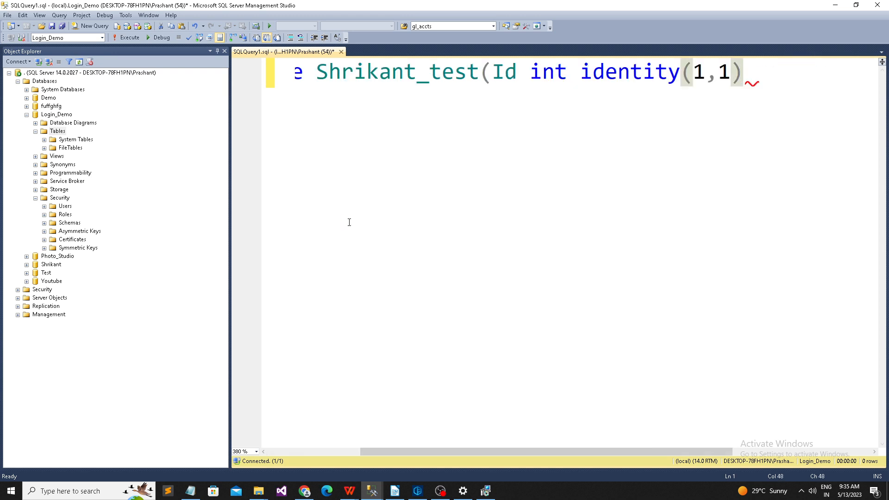
{"action": "key", "text": "BackSpace"}
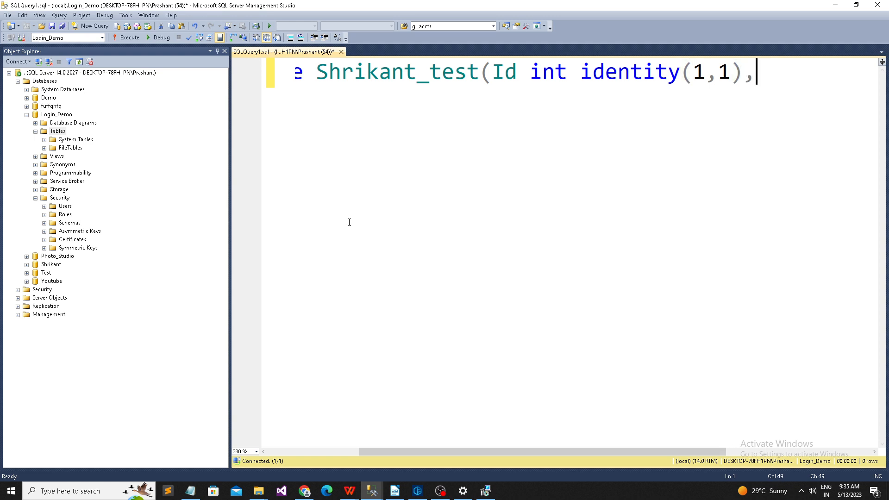
{"action": "type", "text": "value int)"}
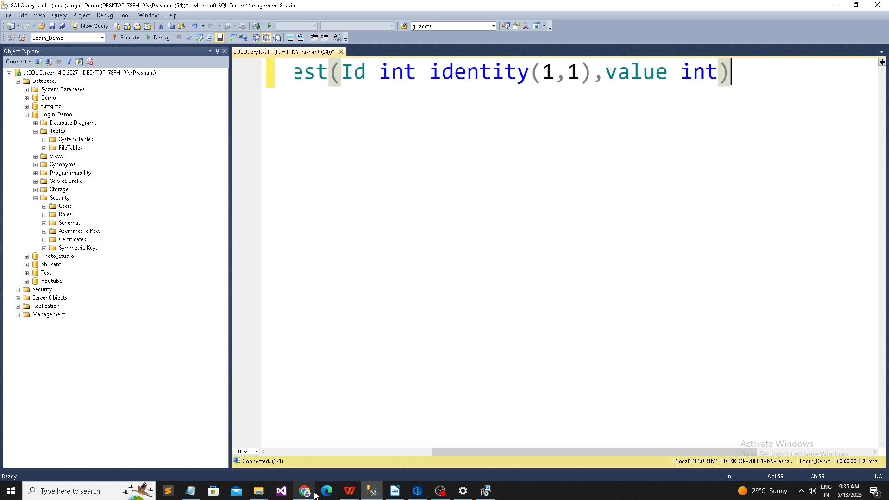
{"action": "scroll", "coordinate": [456, 226], "scroll_direction": "down", "scroll_amount": 4, "text": "ctrl"}
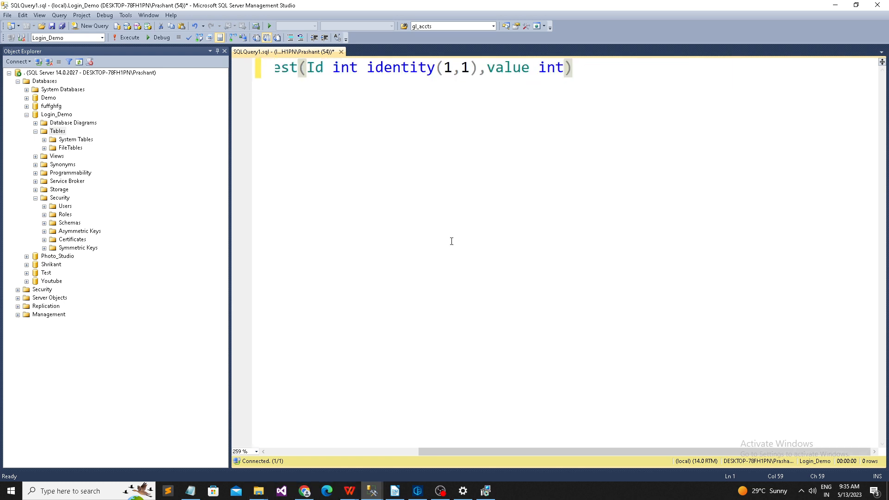
{"action": "left_click_drag", "start_coordinate": [233, 449], "coordinate": [230, 450]}
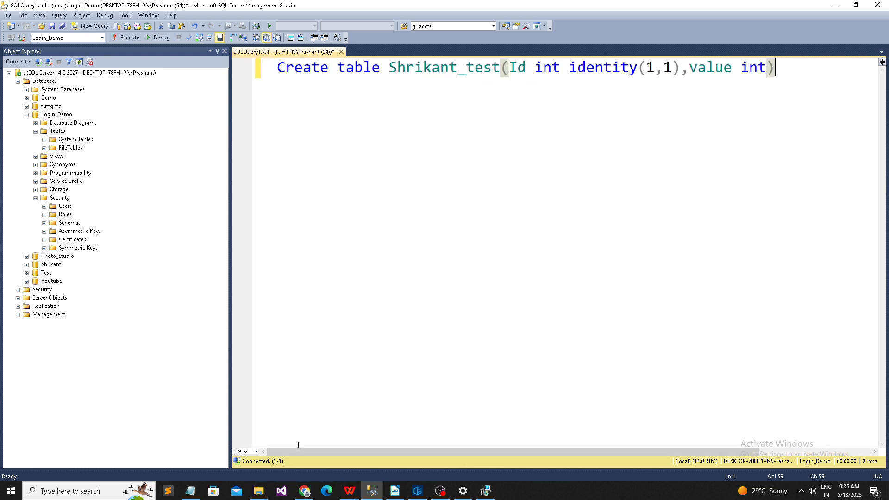
{"action": "left_click", "coordinate": [414, 70]}
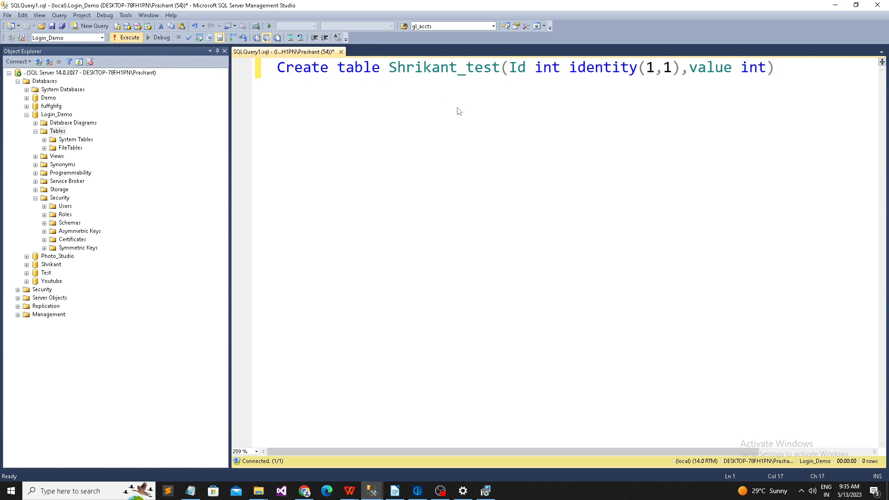
{"action": "key", "text": "F5"}
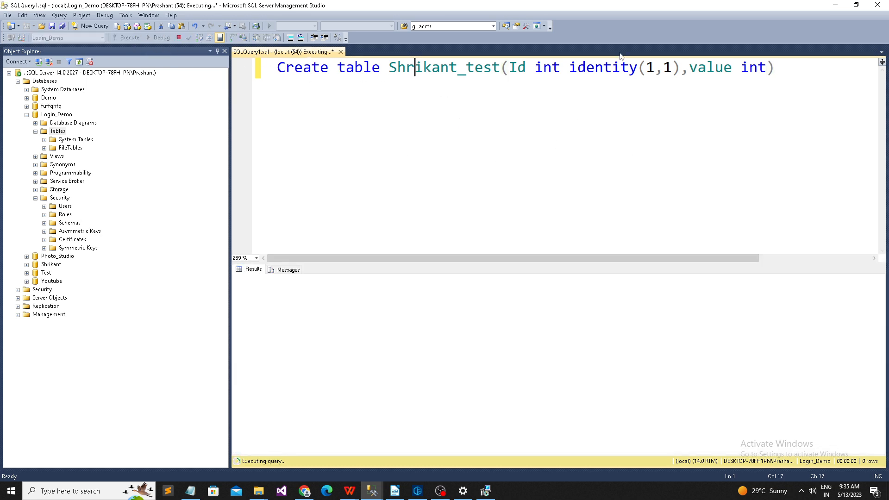
{"action": "double_click", "coordinate": [496, 68]}
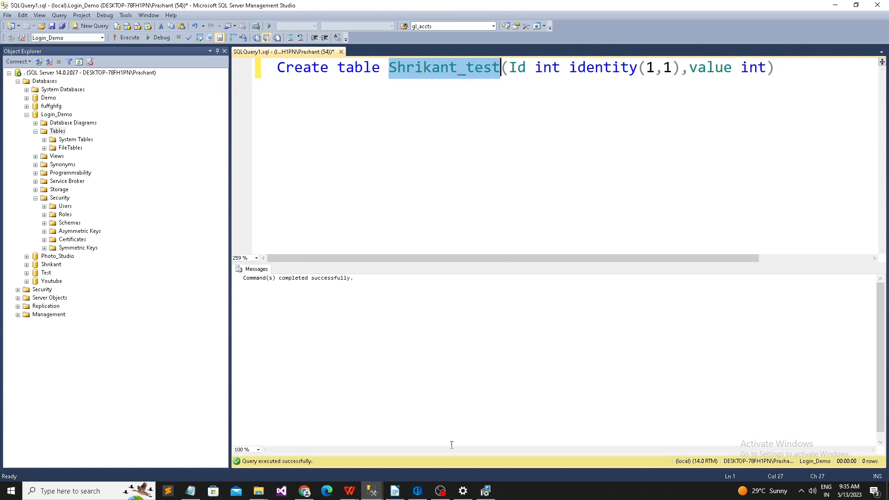
Step: In the demo login's window, select the Login_Demo database and refresh it
{"action": "mouse_move", "coordinate": [371, 491]}
{"action": "left_click", "coordinate": [326, 471]}
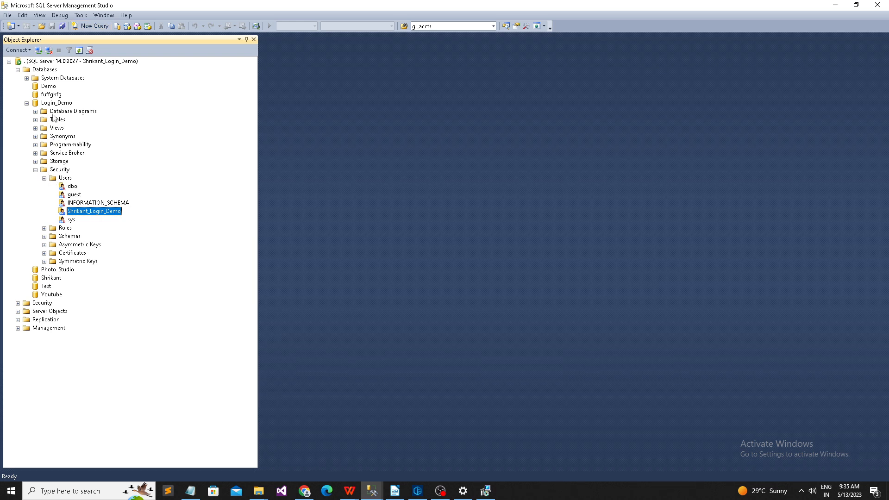
{"action": "left_click", "coordinate": [50, 94]}
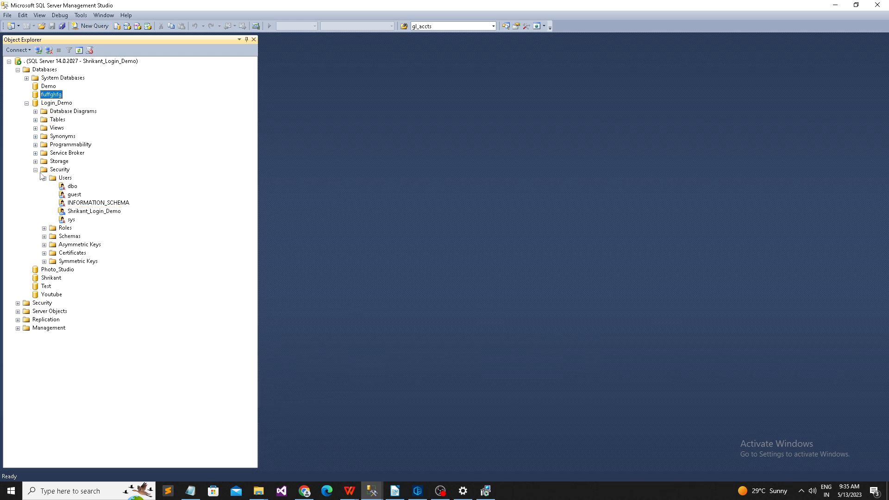
{"action": "left_click", "coordinate": [55, 102]}
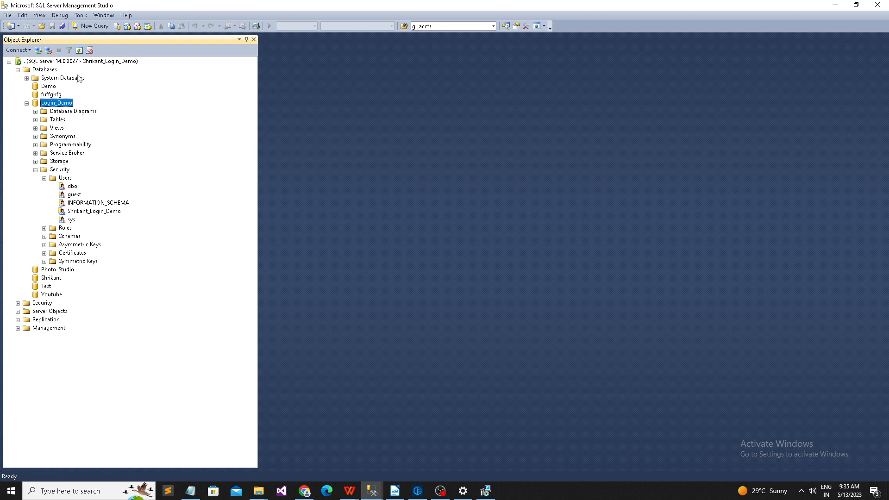
{"action": "left_click", "coordinate": [79, 51]}
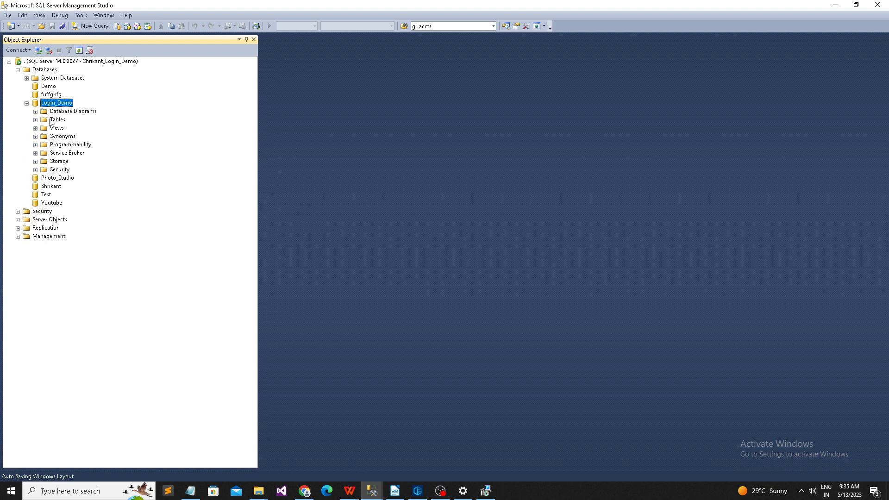
Step: Expand Login_Demo's Tables folder and refresh it, still listing only System Tables and FileTables
{"action": "left_click", "coordinate": [35, 120]}
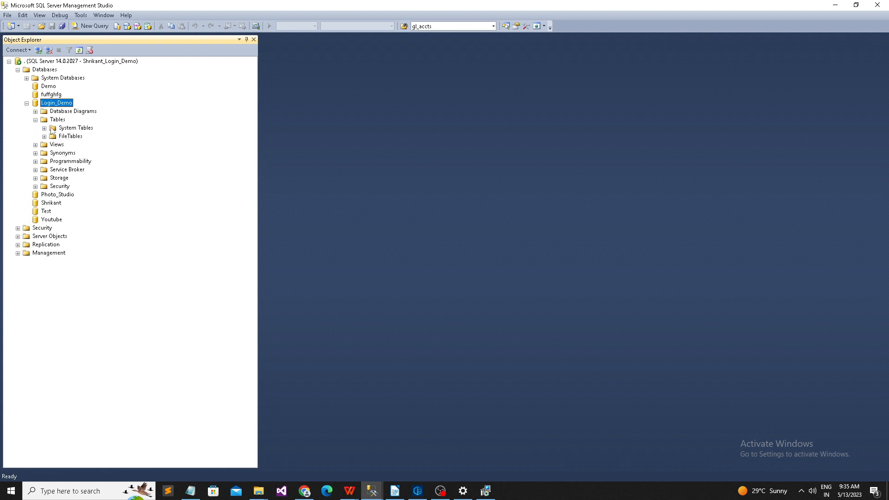
{"action": "left_click", "coordinate": [58, 120]}
{"action": "right_click", "coordinate": [61, 124]}
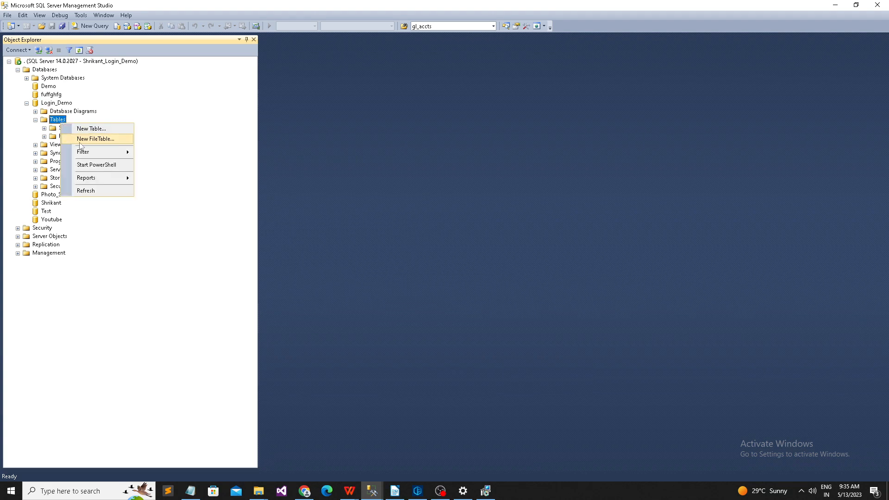
{"action": "left_click", "coordinate": [123, 61]}
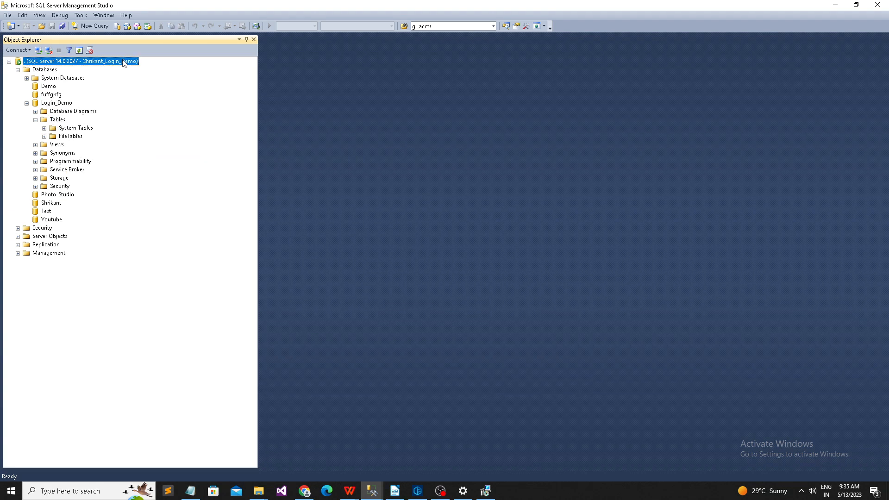
{"action": "left_click", "coordinate": [57, 105]}
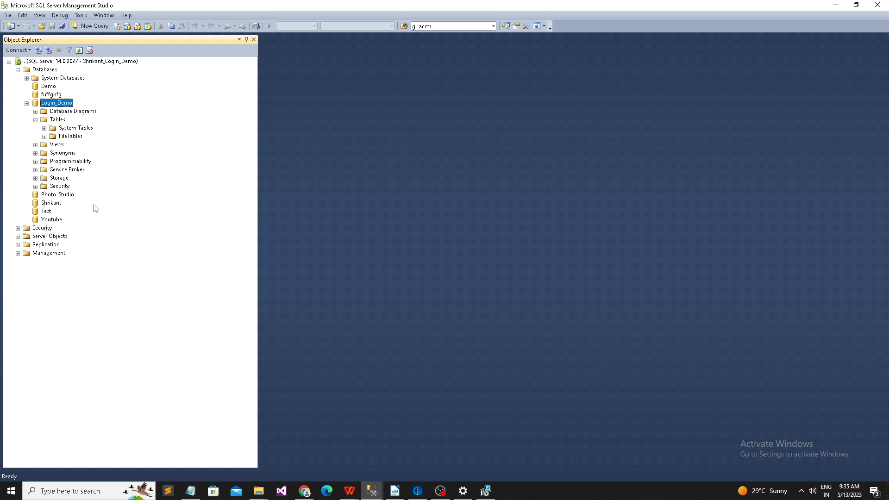
{"action": "left_click", "coordinate": [54, 122]}
{"action": "right_click", "coordinate": [55, 125]}
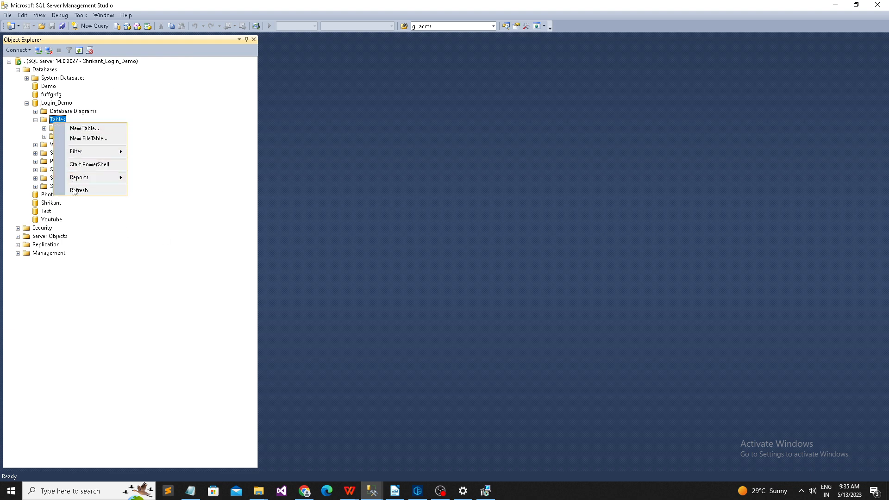
{"action": "left_click", "coordinate": [74, 189]}
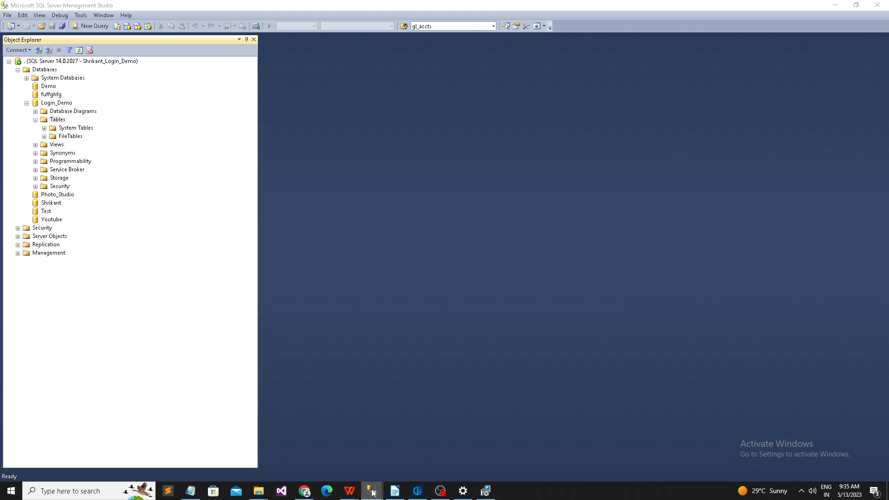
Step: In the admin window, refresh Tables so dbo.Shrikant_test appears, and select it
{"action": "mouse_move", "coordinate": [372, 491]}
{"action": "left_click", "coordinate": [422, 447]}
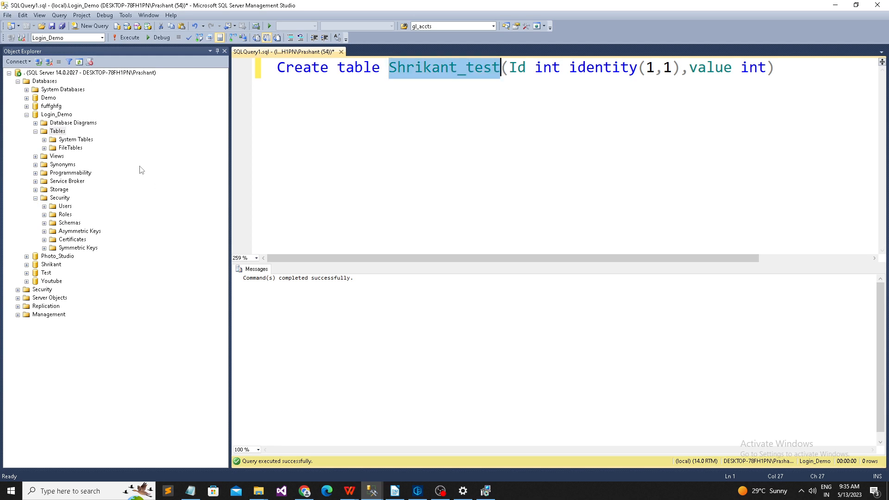
{"action": "right_click", "coordinate": [61, 134]}
{"action": "left_click", "coordinate": [89, 201]}
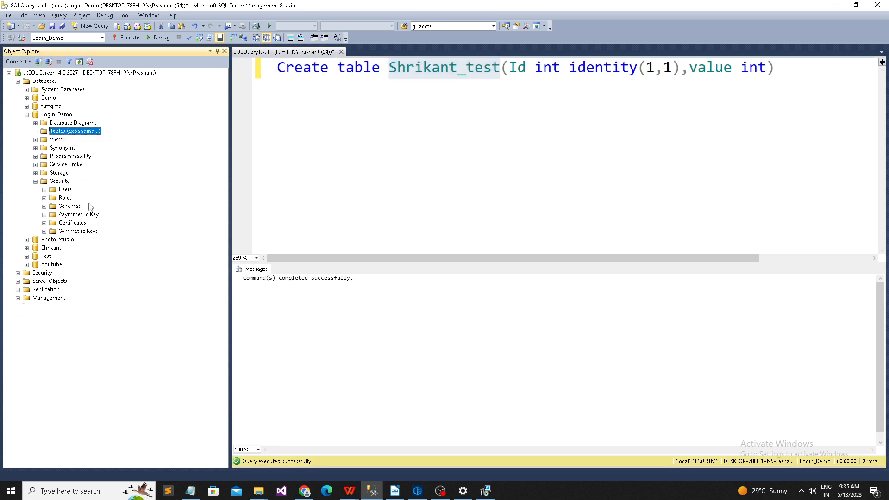
{"action": "left_click", "coordinate": [71, 156]}
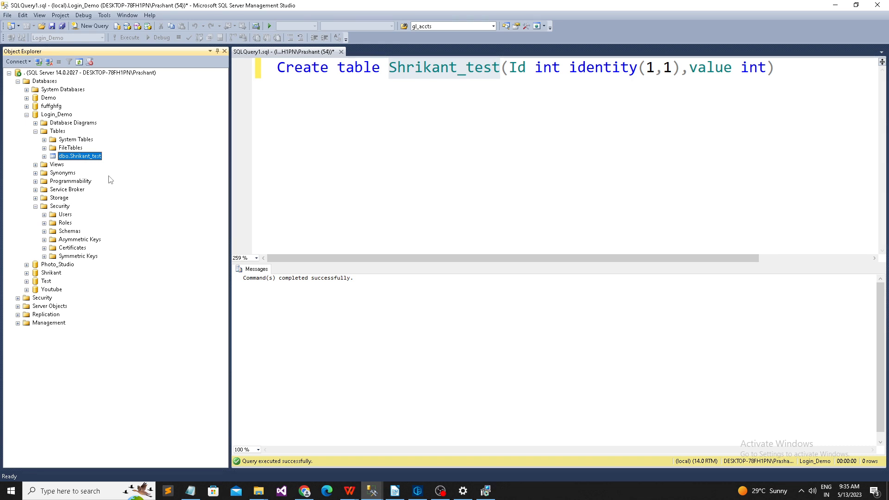
Step: Add and run 'select * from Shrikant_test', returning empty Id and value columns
{"action": "left_click", "coordinate": [471, 76]}
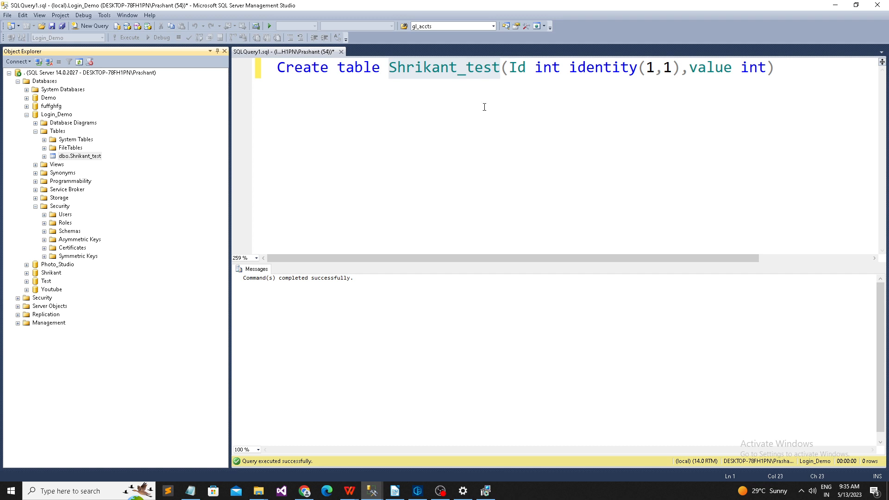
{"action": "double_click", "coordinate": [470, 68]}
{"action": "left_click", "coordinate": [801, 68]}
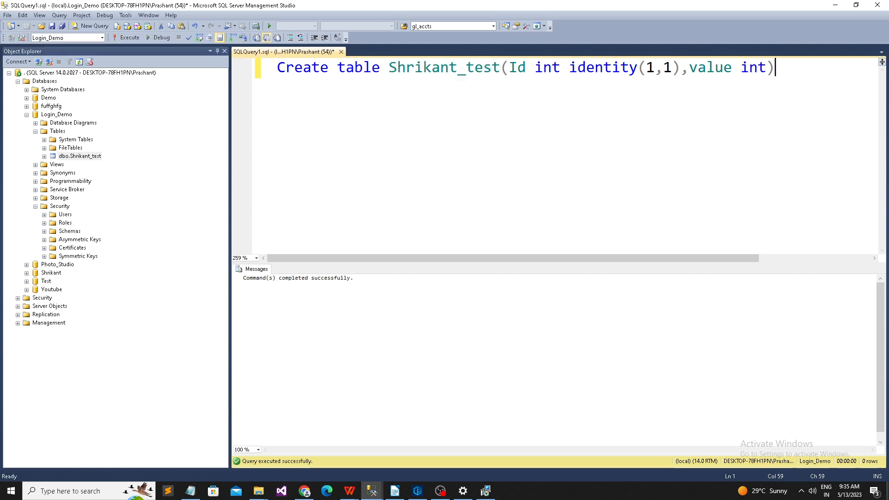
{"action": "key", "text": "Return"}
{"action": "key", "text": "Return"}
{"action": "key", "text": "Return"}
{"action": "type", "text": "select  * from Shrikant_test"}
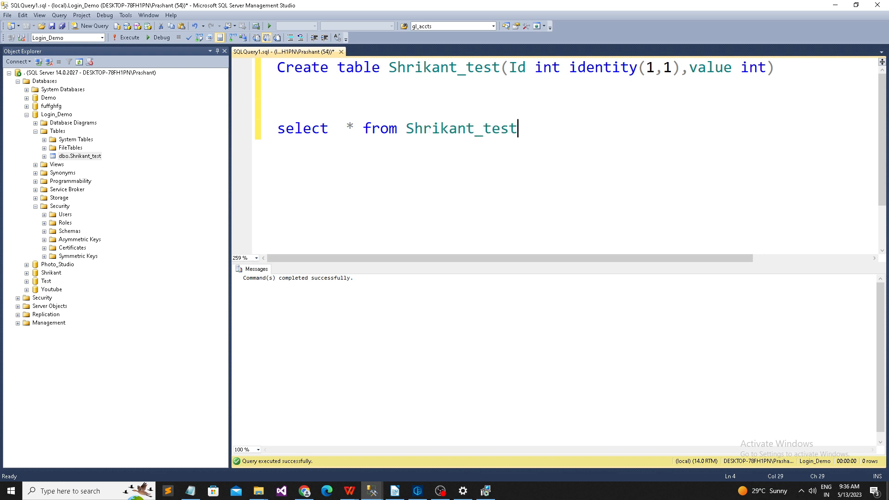
{"action": "key", "text": "shift+Home"}
{"action": "key", "text": "ctrl+c"}
{"action": "key", "text": "F5"}
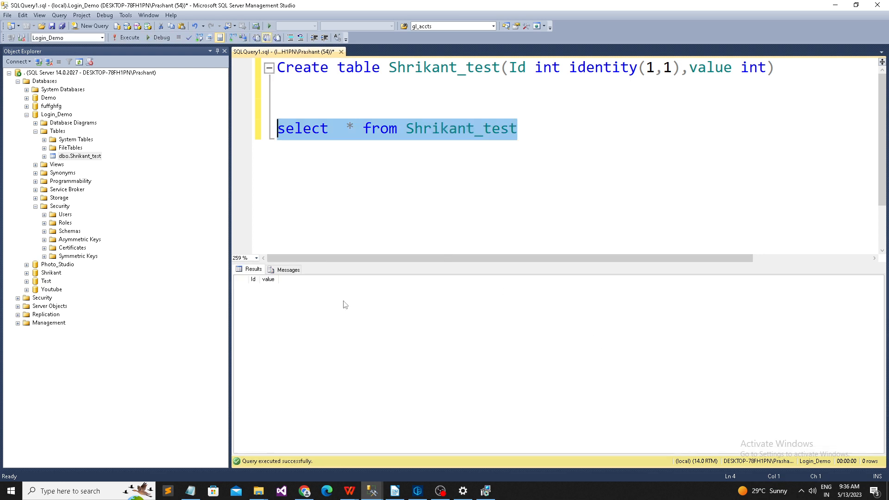
Step: In a new query for the demo login, run 'select * from Shrikant_test'
{"action": "mouse_move", "coordinate": [383, 496]}
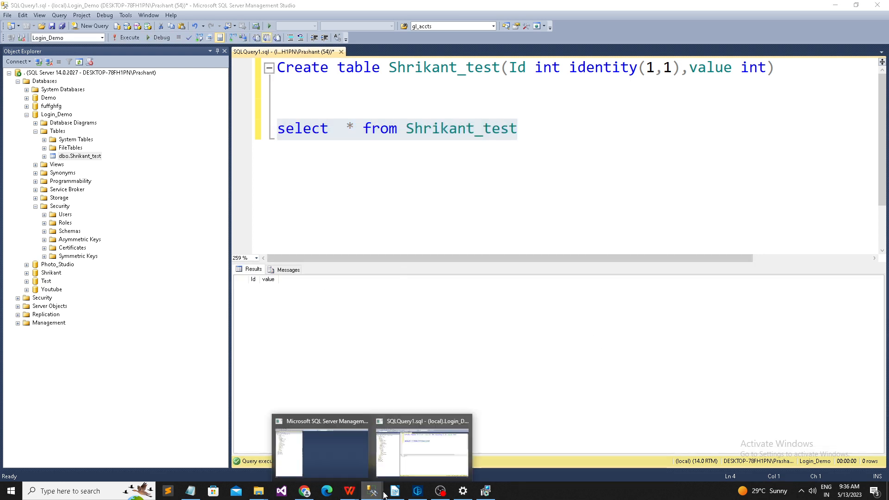
{"action": "left_click", "coordinate": [299, 454]}
{"action": "left_click", "coordinate": [103, 27]}
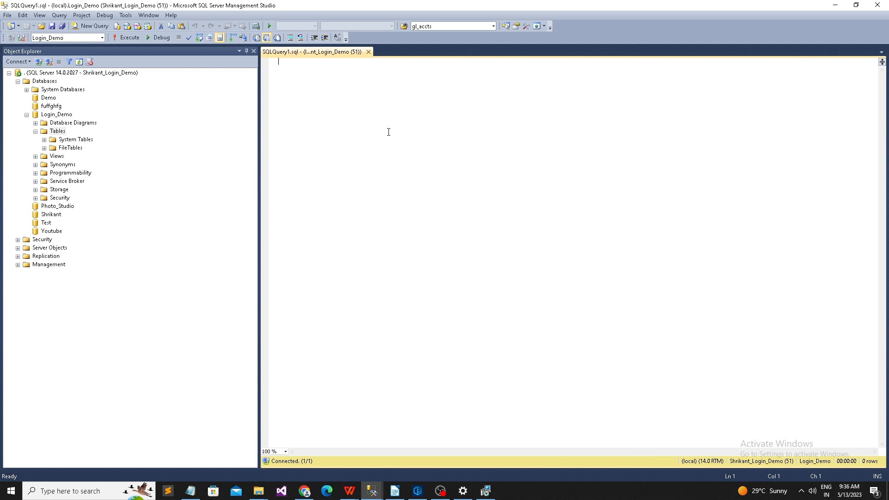
{"action": "key", "text": "ctrl+v"}
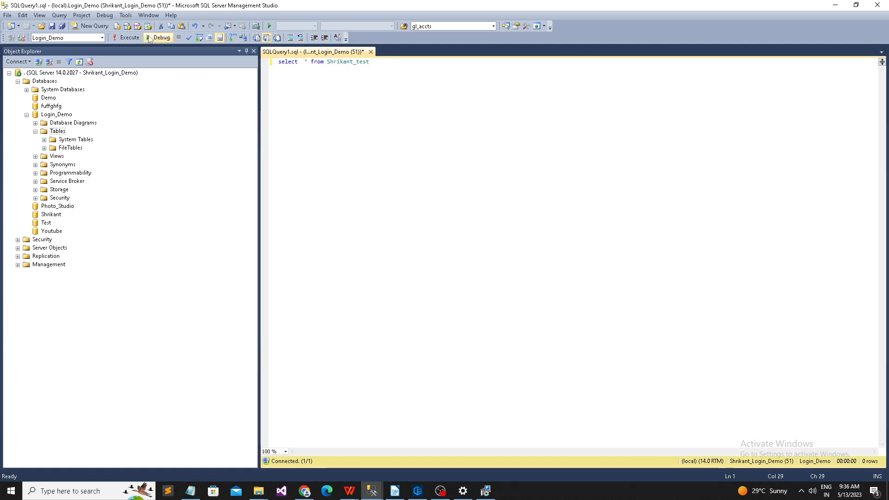
{"action": "scroll", "coordinate": [417, 209], "scroll_direction": "up", "scroll_amount": 8}
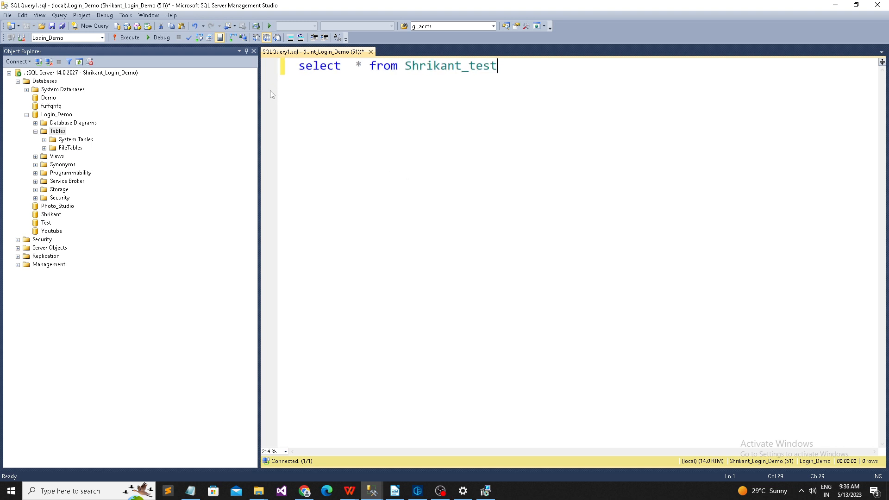
{"action": "scroll", "coordinate": [272, 95], "scroll_direction": "up", "scroll_amount": 2}
{"action": "left_click", "coordinate": [129, 38]}
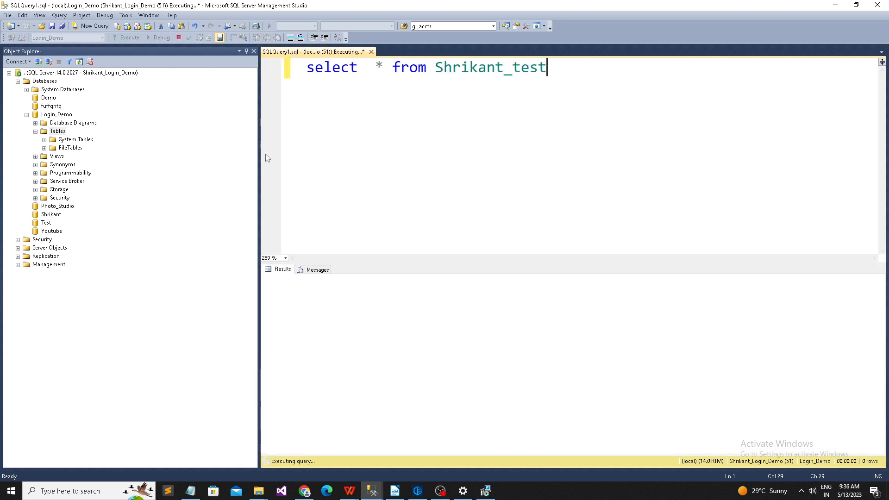
Step: Rerun the query as 'select * from Login_Demo..Shrikant_test', still getting SELECT permission denied
{"action": "left_click", "coordinate": [442, 87]}
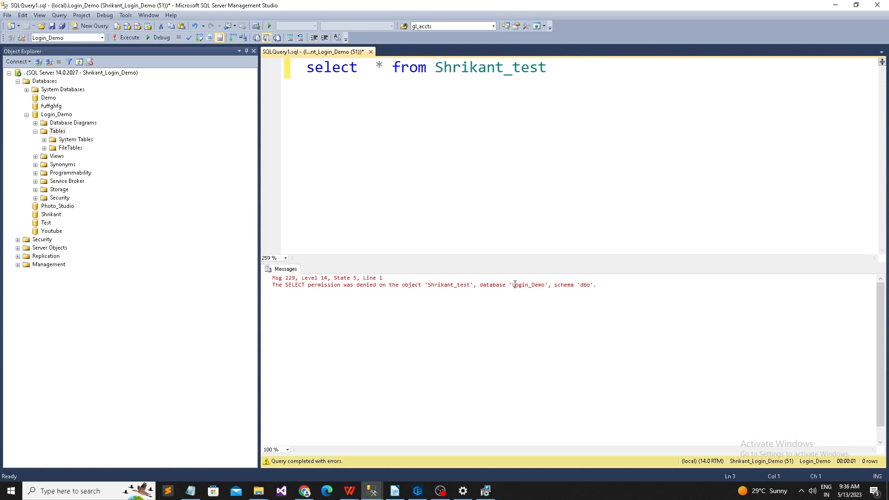
{"action": "double_click", "coordinate": [544, 285]}
{"action": "type", "text": "Login_Demo"}
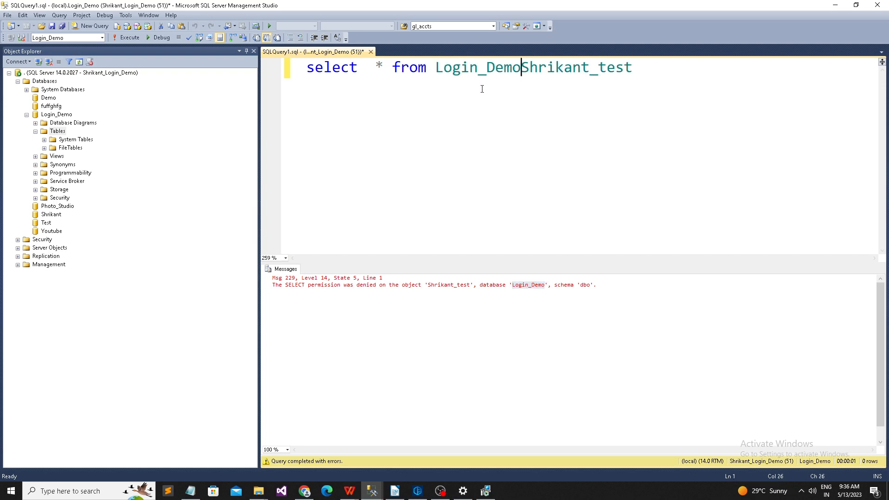
{"action": "type", "text": ".."}
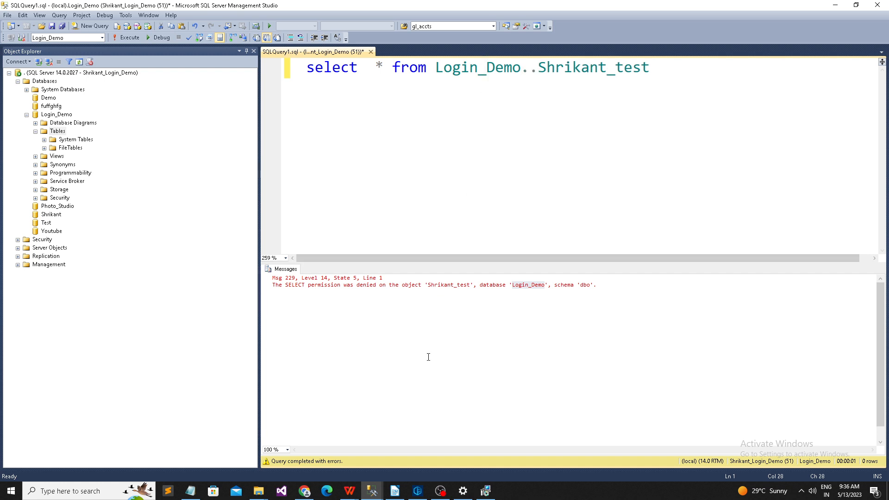
{"action": "key", "text": "F5"}
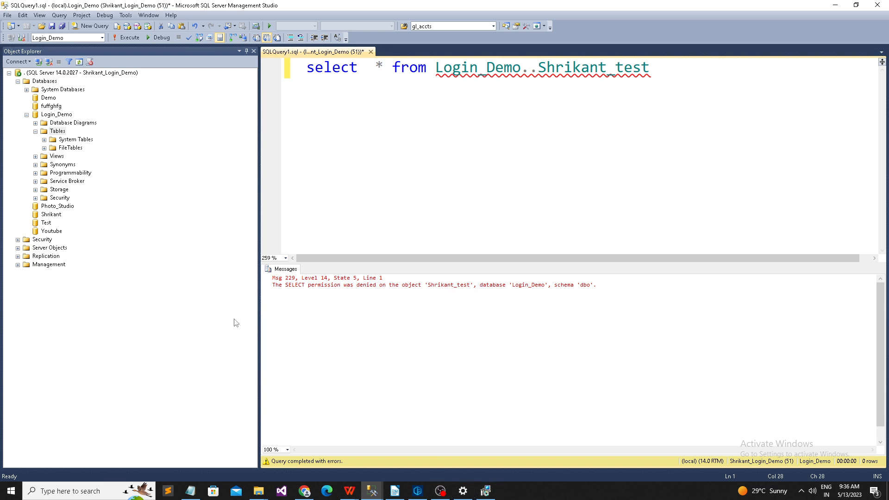
{"action": "left_click", "coordinate": [448, 200]}
Step: In the admin window, open Security > Logins and bring up Shrikant_Login_Demo's Login Properties
{"action": "mouse_move", "coordinate": [383, 493]}
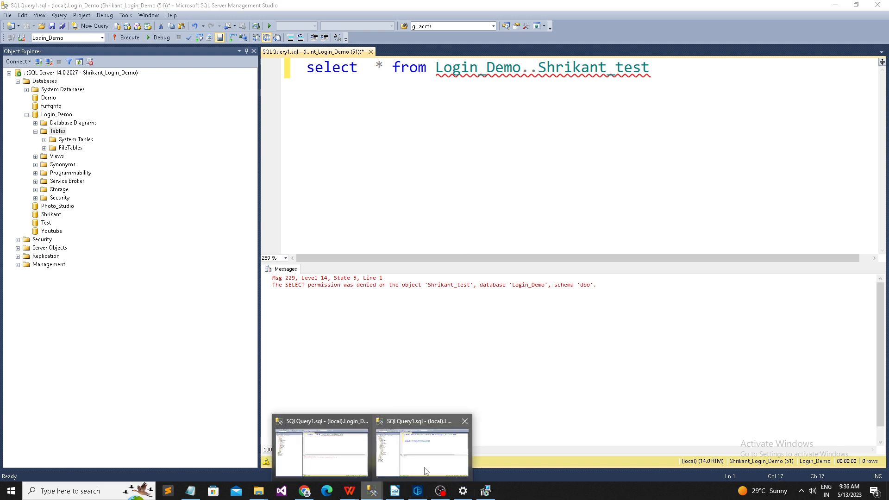
{"action": "left_click", "coordinate": [426, 468]}
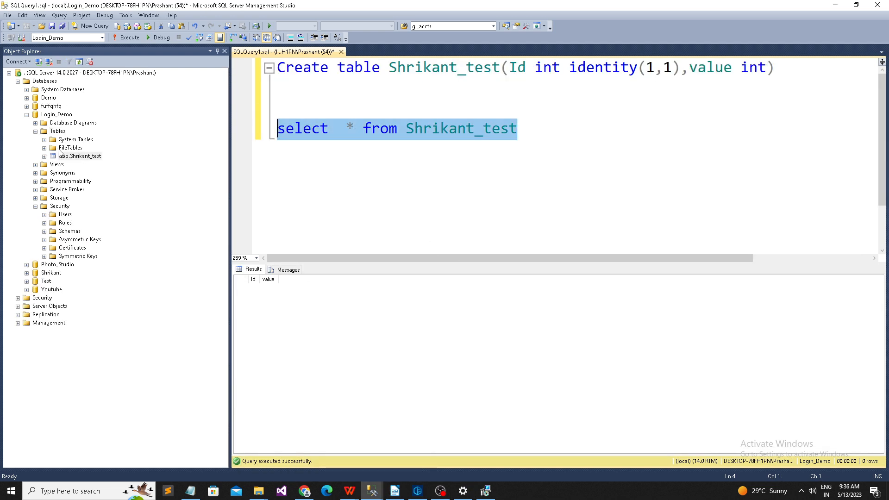
{"action": "left_click", "coordinate": [36, 132]}
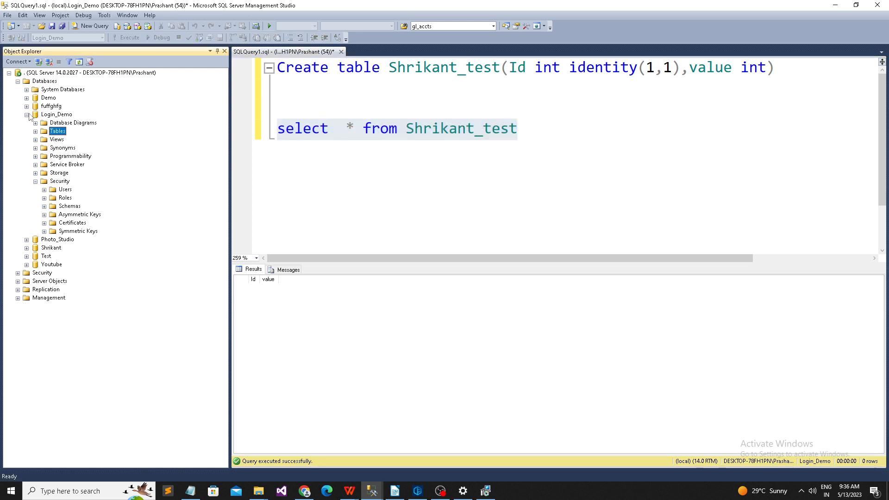
{"action": "left_click", "coordinate": [27, 115]}
{"action": "left_click", "coordinate": [18, 81]}
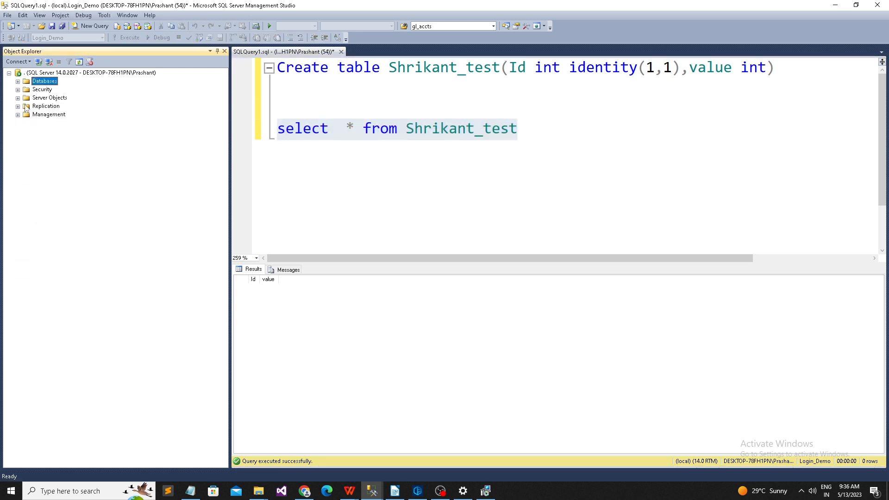
{"action": "left_click", "coordinate": [17, 90]}
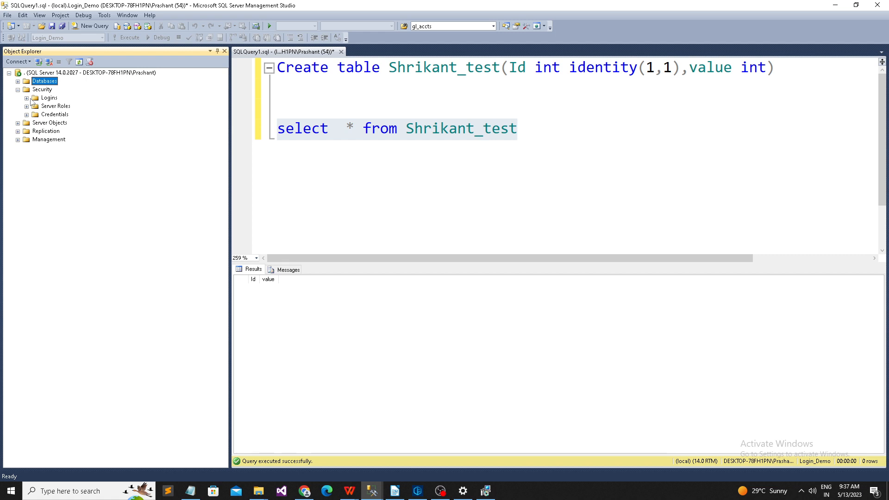
{"action": "left_click", "coordinate": [27, 98]}
{"action": "right_click", "coordinate": [94, 217]}
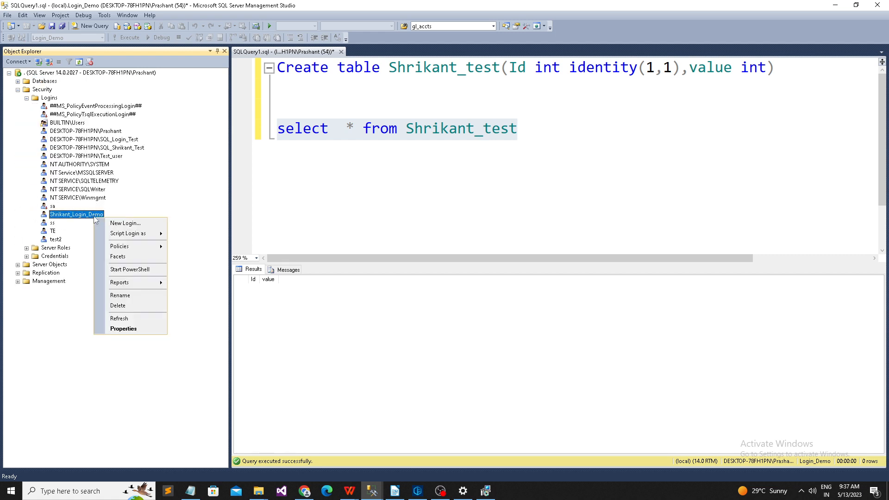
{"action": "left_click", "coordinate": [123, 329]}
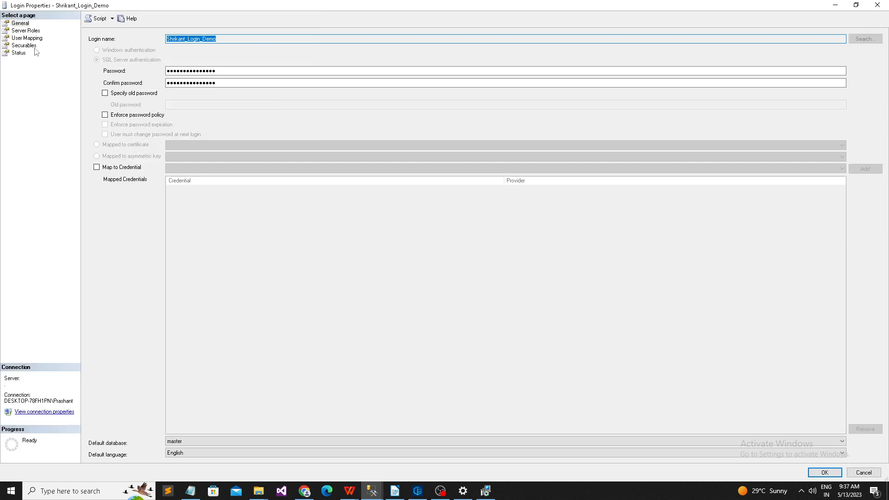
Step: On the Server Roles page, check sysadmin and confirm with OK
{"action": "left_click", "coordinate": [27, 31]}
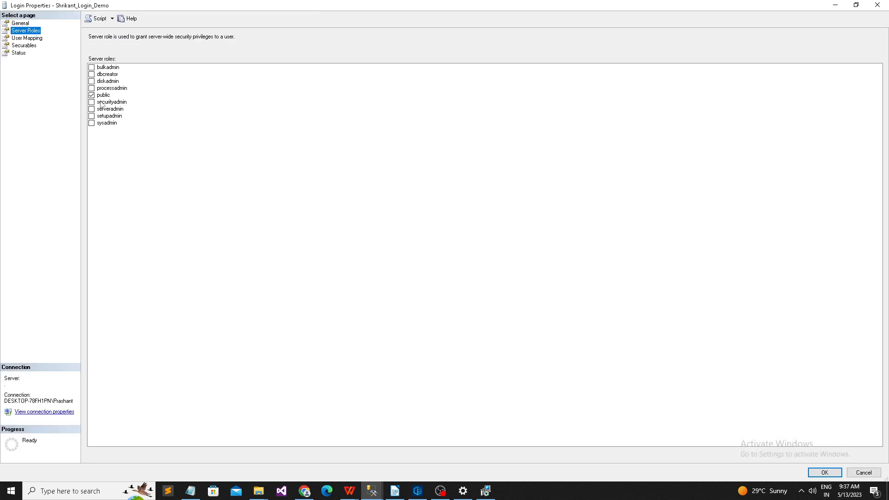
{"action": "left_click", "coordinate": [105, 96]}
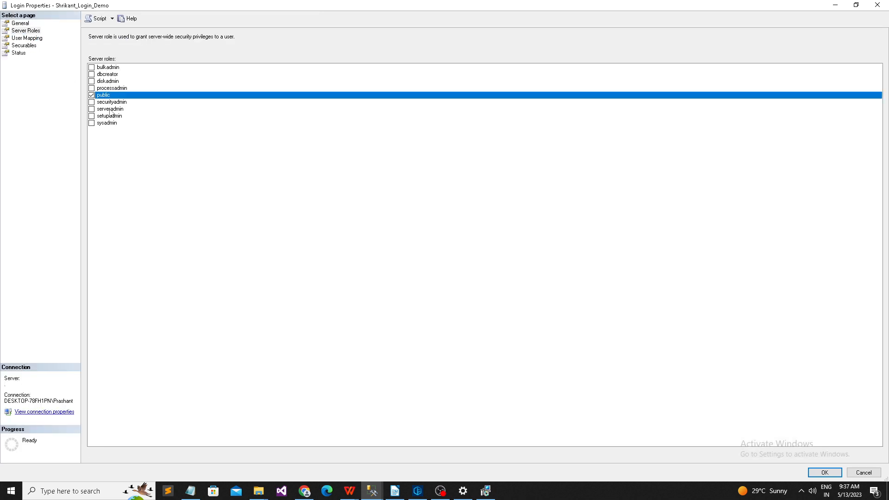
{"action": "left_click", "coordinate": [27, 31]}
{"action": "left_click", "coordinate": [92, 123]}
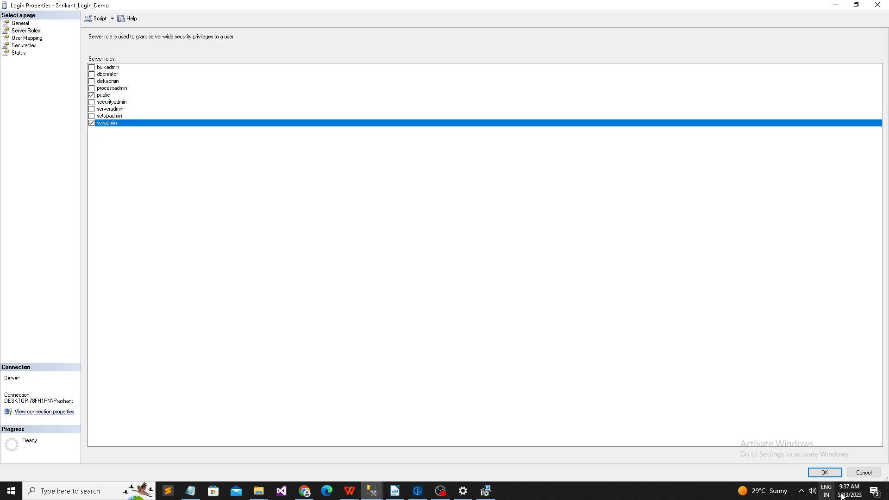
{"action": "left_click", "coordinate": [827, 473]}
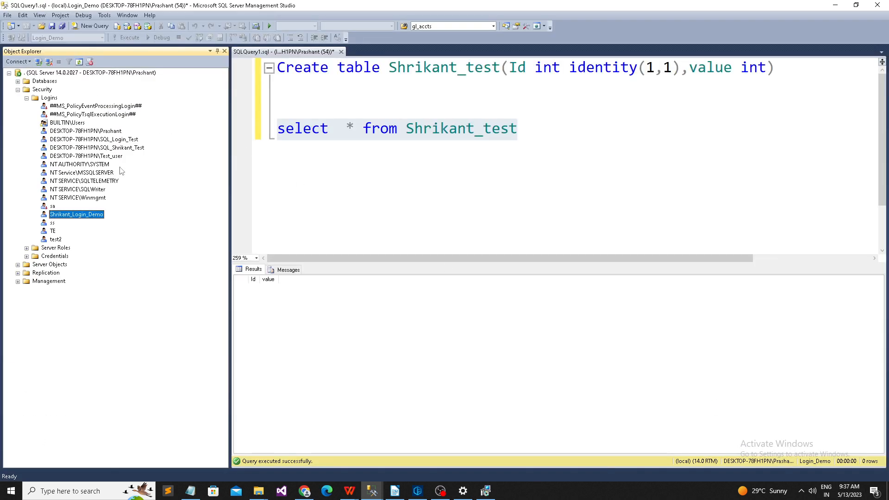
Step: In the demo login's window, refresh Login_Demo's tables and clear out the old query
{"action": "mouse_move", "coordinate": [419, 487]}
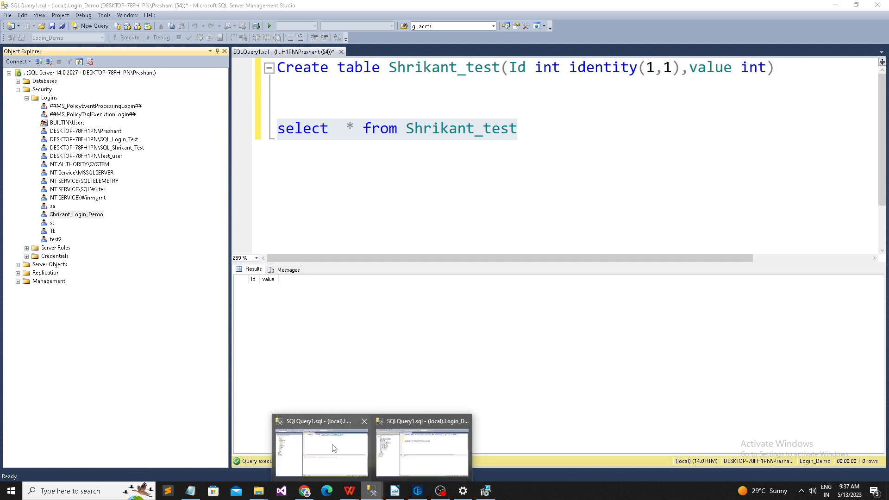
{"action": "left_click", "coordinate": [352, 447]}
{"action": "left_click", "coordinate": [80, 62]}
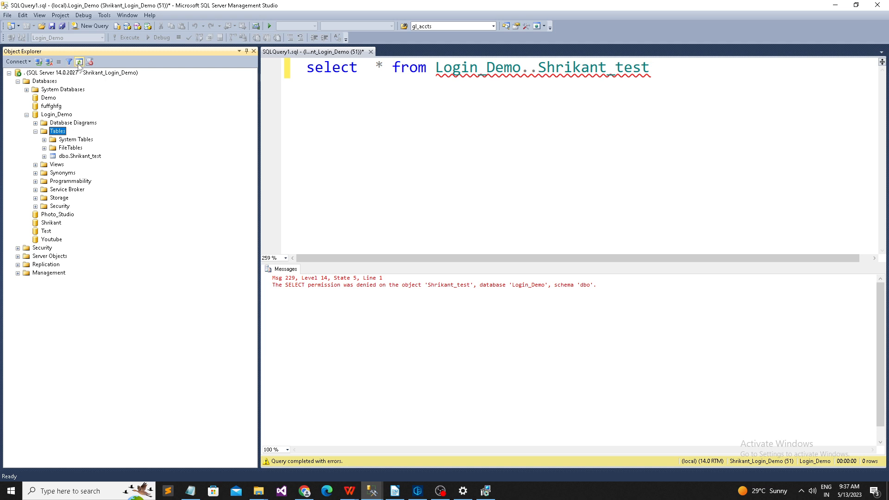
{"action": "left_click", "coordinate": [75, 156]}
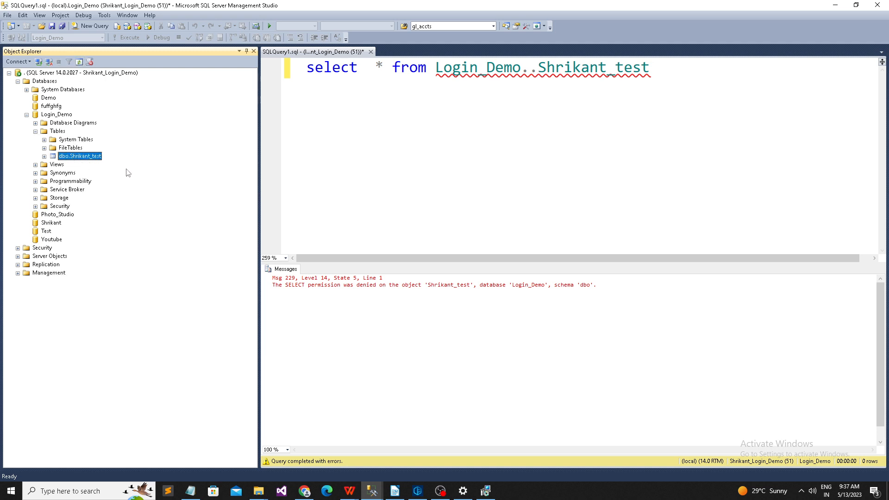
{"action": "left_click", "coordinate": [377, 113]}
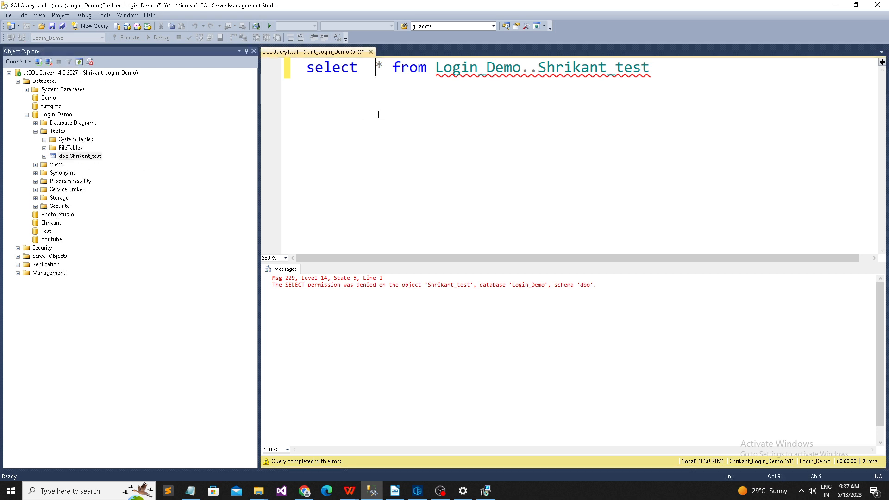
{"action": "key", "text": "shift+End"}
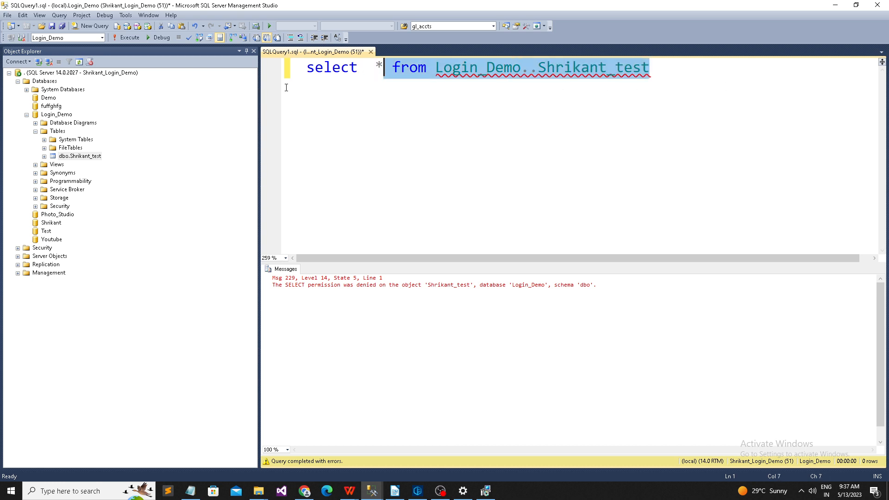
{"action": "key", "text": "ctrl+a"}
{"action": "key", "text": "ctrl+c"}
{"action": "key", "text": "Delete"}
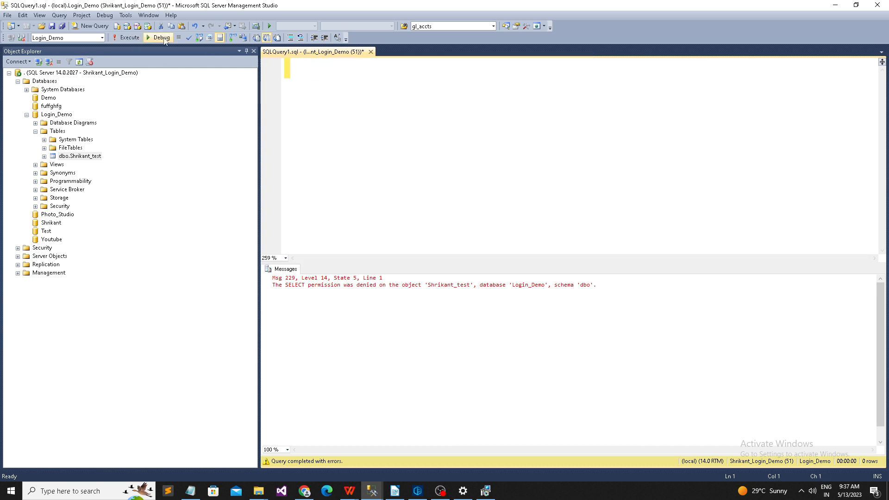
Step: Run select * from Login_Demo..Shrikant_test in a new query (0 rows), then return to SQLQuery1
{"action": "left_click", "coordinate": [90, 26]}
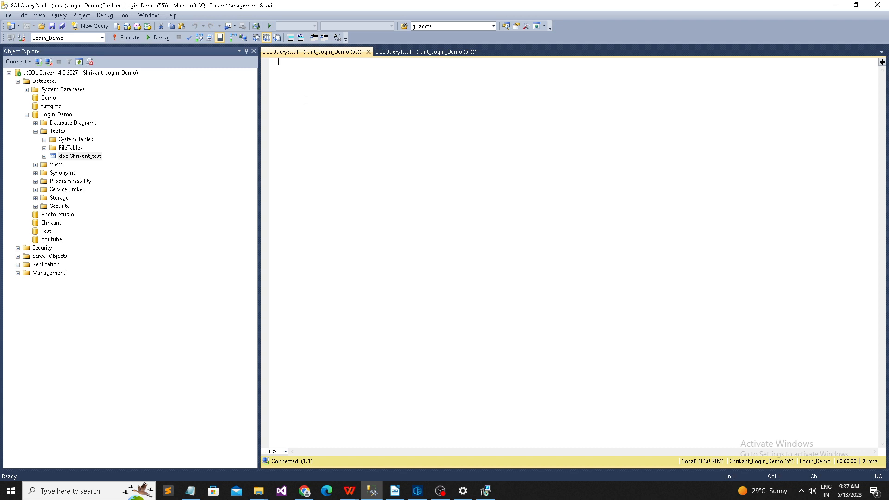
{"action": "key", "text": "ctrl+v"}
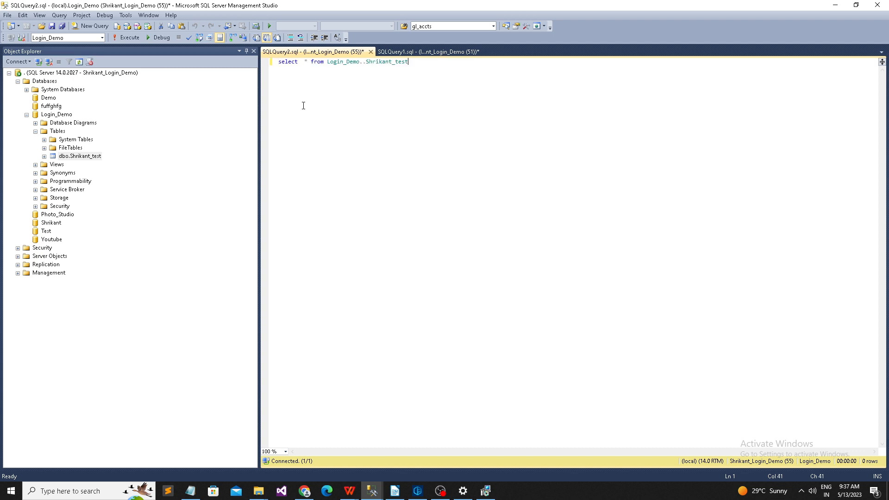
{"action": "scroll", "coordinate": [360, 146], "scroll_direction": "up", "scroll_amount": 6}
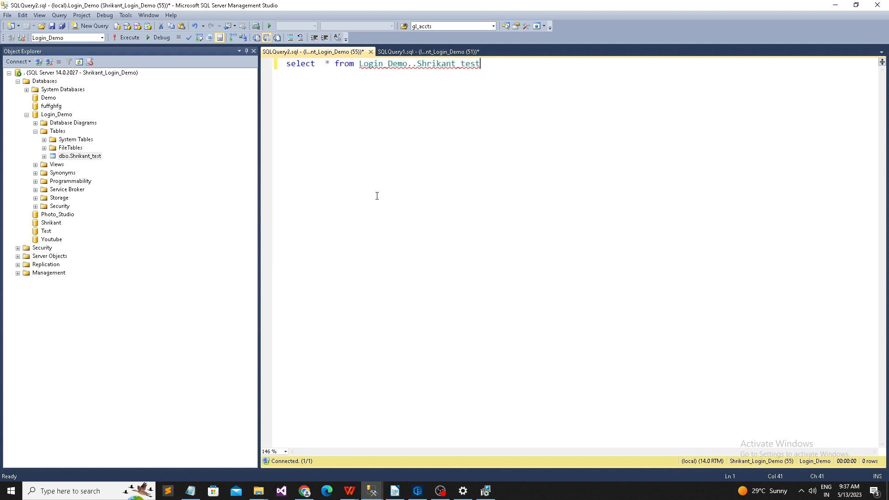
{"action": "left_click", "coordinate": [129, 38]}
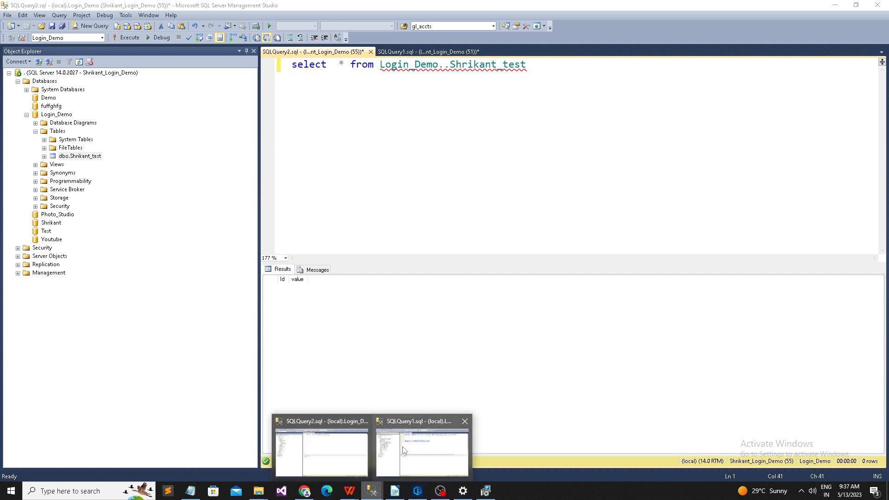
{"action": "left_click", "coordinate": [453, 120]}
{"action": "left_click", "coordinate": [376, 492]}
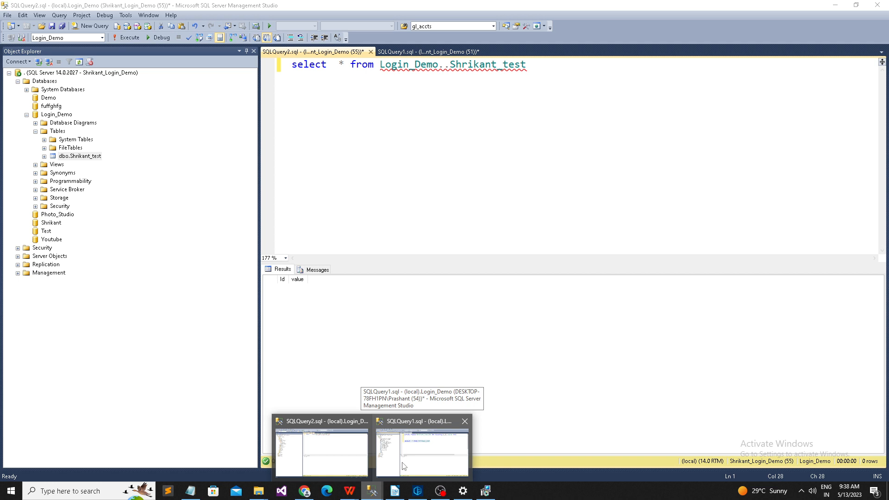
{"action": "left_click", "coordinate": [404, 467]}
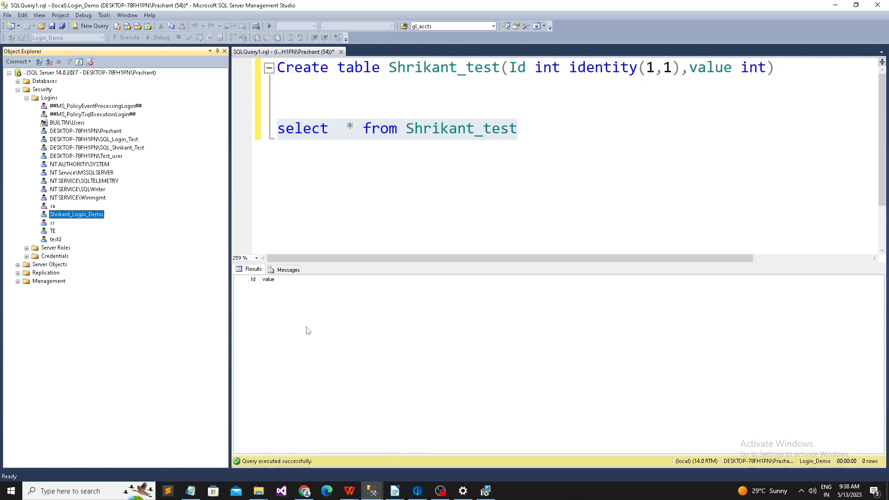
Step: Remove the sysadmin server role from the demo login, leaving only public
{"action": "left_click", "coordinate": [293, 133]}
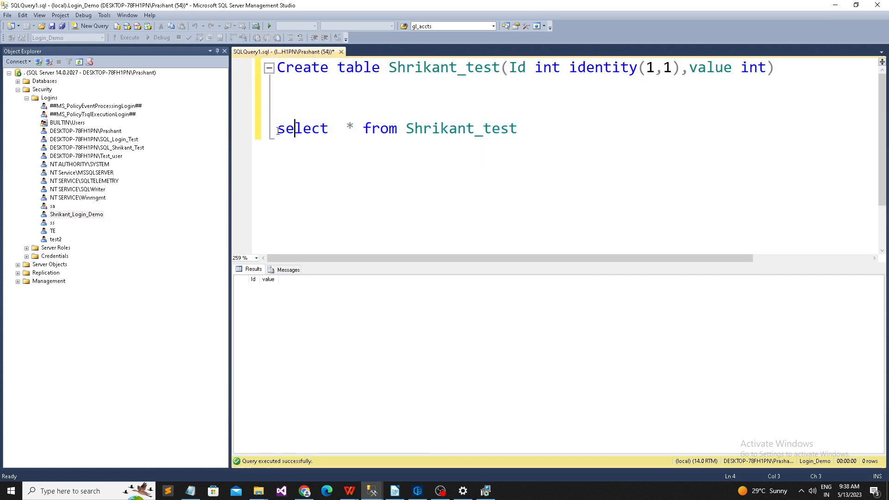
{"action": "left_click", "coordinate": [26, 99]}
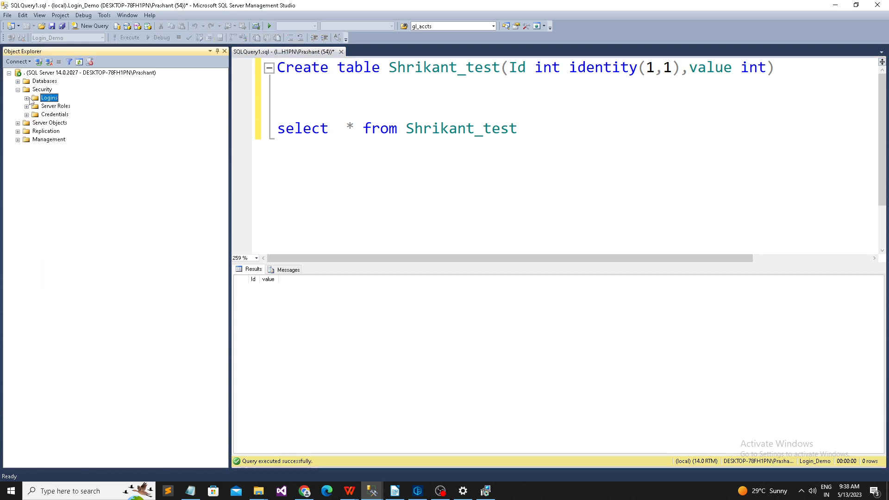
{"action": "left_click", "coordinate": [27, 99]}
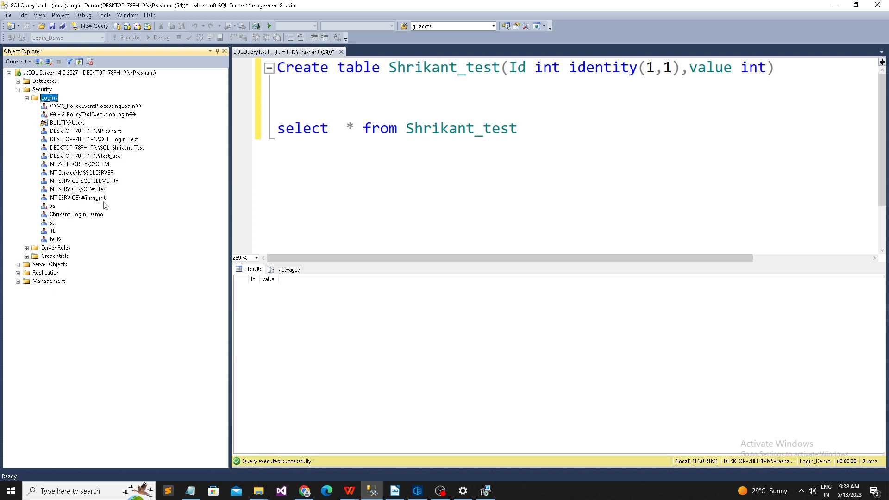
{"action": "right_click", "coordinate": [97, 215]}
{"action": "left_click", "coordinate": [136, 324]}
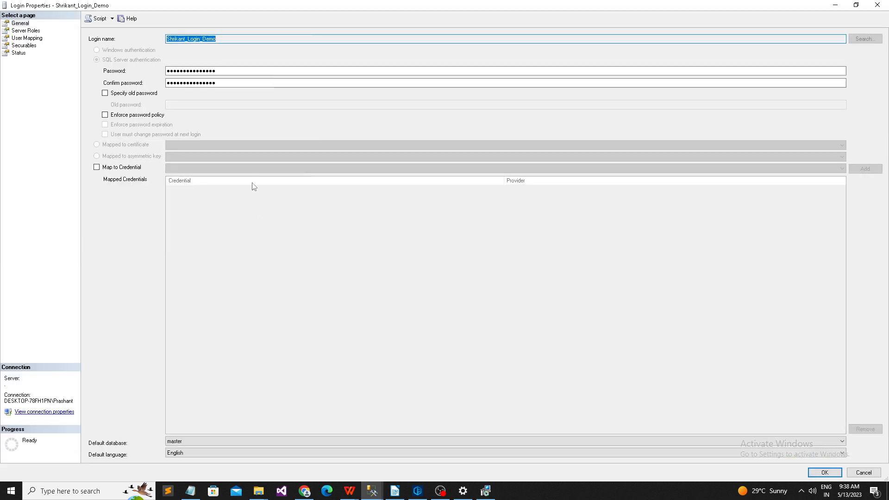
{"action": "left_click", "coordinate": [31, 30]}
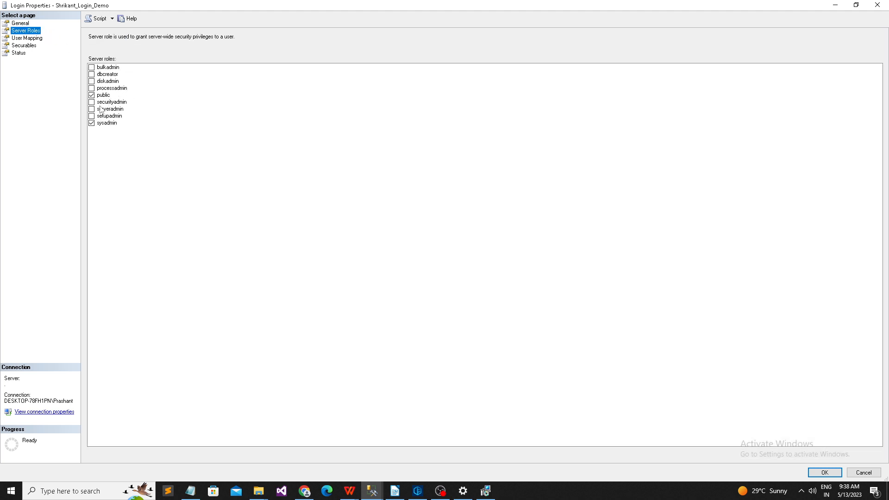
{"action": "left_click", "coordinate": [92, 123]}
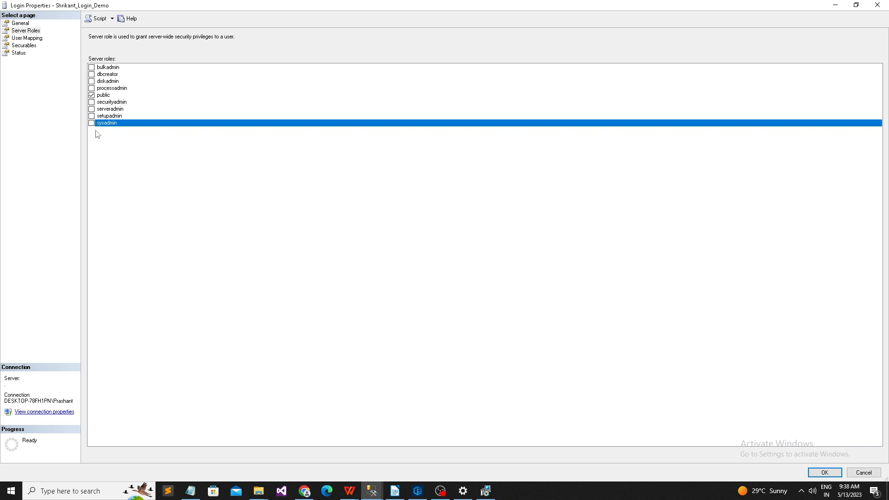
{"action": "left_click", "coordinate": [29, 31]}
{"action": "left_click", "coordinate": [823, 472]}
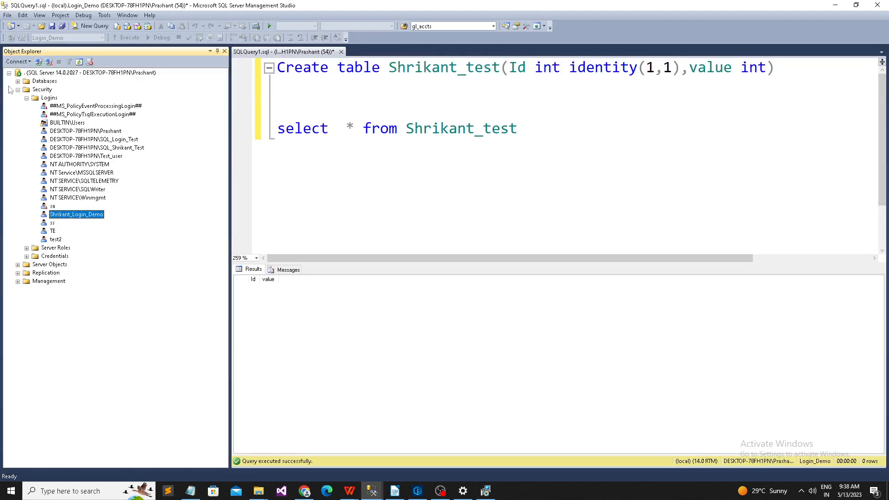
Step: Expand Databases > Login_Demo > Security > Users in Object Explorer
{"action": "left_click", "coordinate": [17, 90]}
{"action": "left_click", "coordinate": [17, 82]}
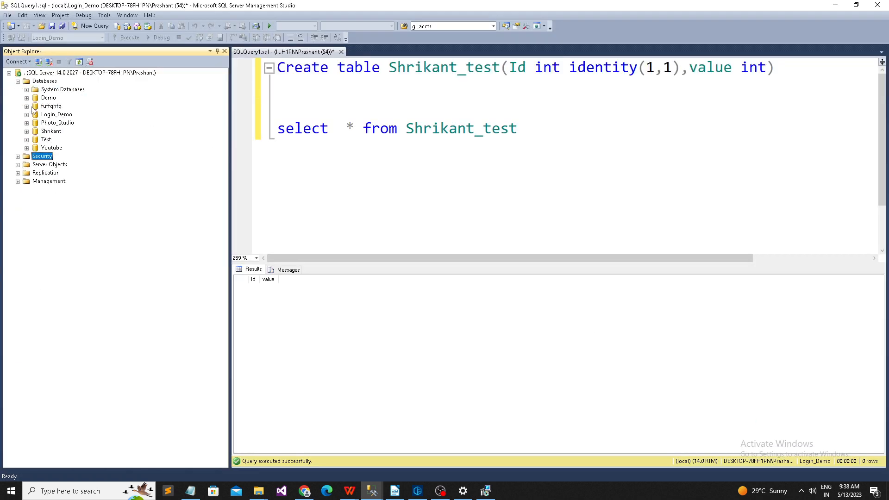
{"action": "left_click", "coordinate": [27, 114]}
{"action": "left_click", "coordinate": [35, 181]}
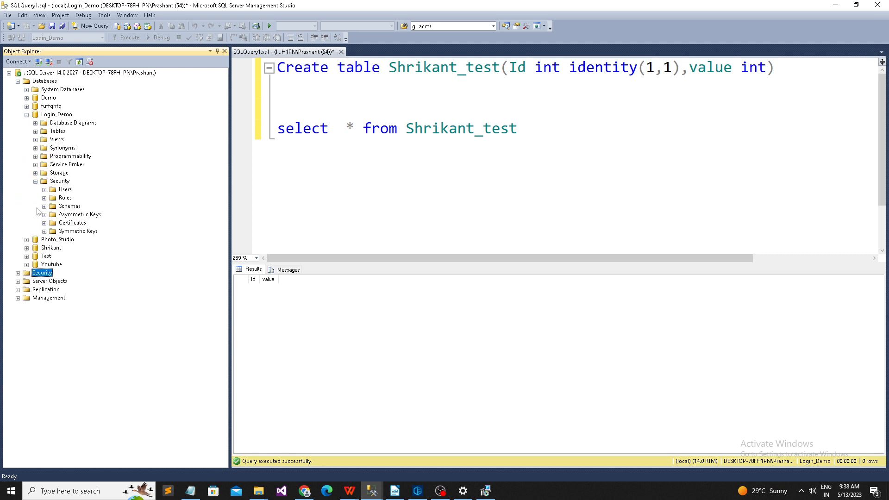
{"action": "left_click", "coordinate": [44, 189]}
Step: Tick db_denydatawriter on Shrikant_Login_Demo's Membership page and confirm with OK
{"action": "right_click", "coordinate": [99, 238]}
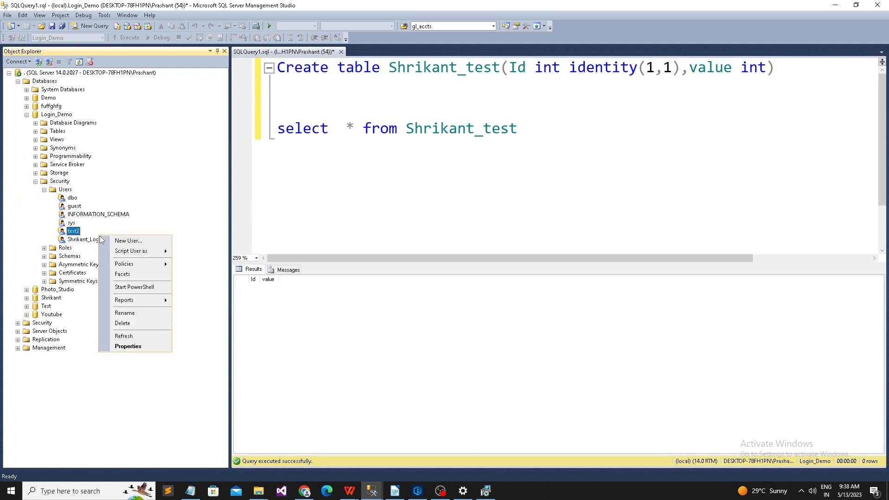
{"action": "right_click", "coordinate": [78, 241]}
{"action": "left_click", "coordinate": [123, 351]}
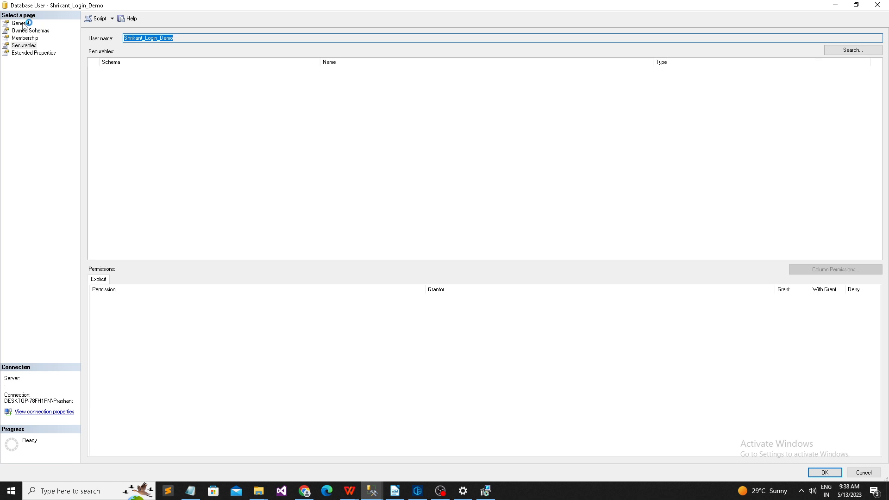
{"action": "left_click", "coordinate": [30, 39]}
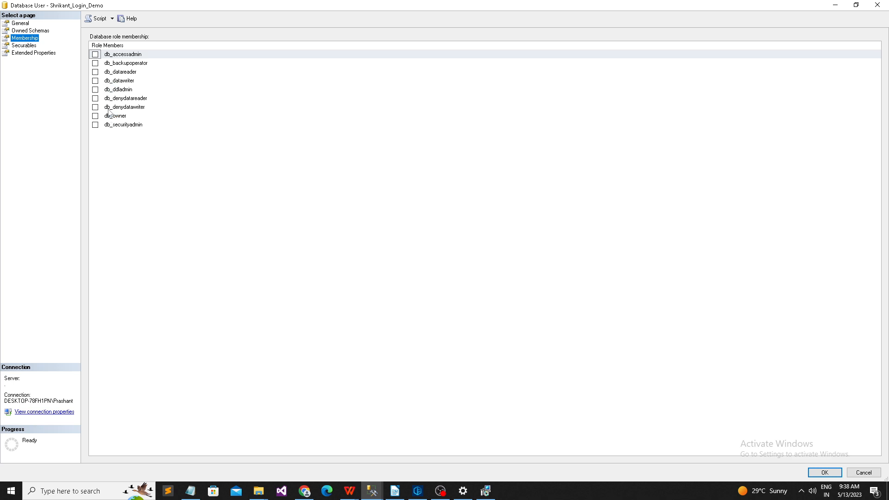
{"action": "left_click", "coordinate": [95, 107]}
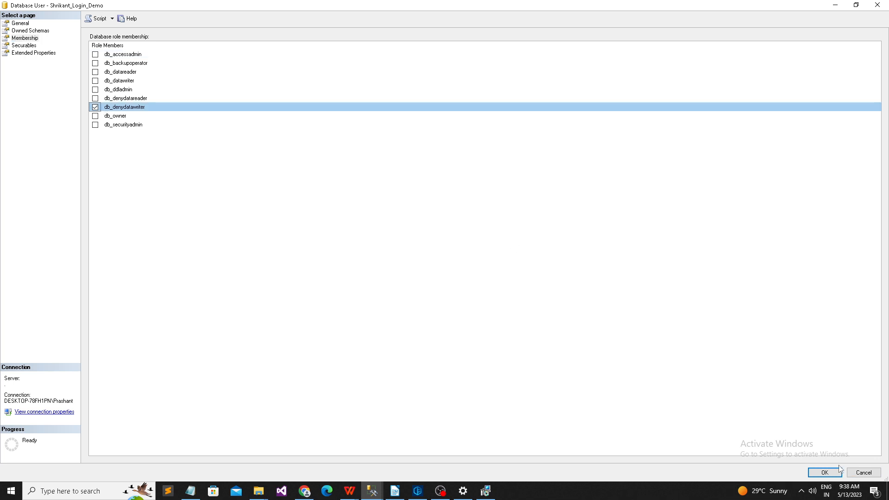
{"action": "left_click", "coordinate": [827, 474]}
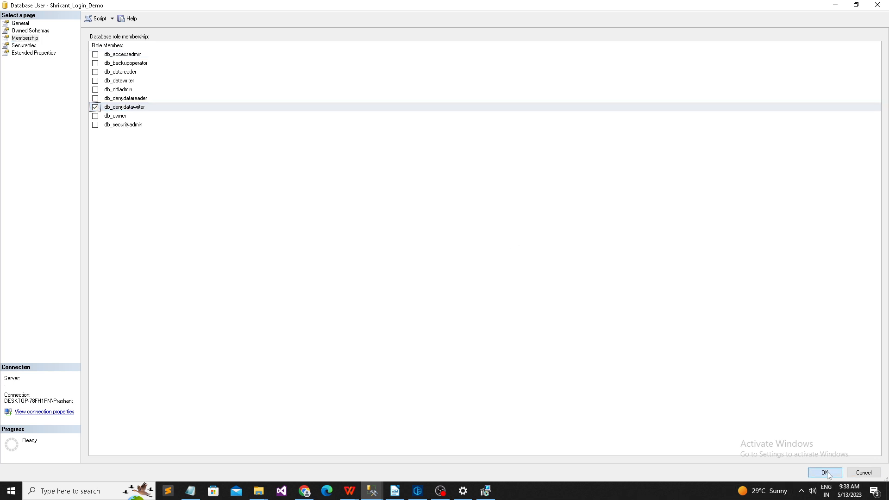
{"action": "left_click", "coordinate": [95, 107]}
{"action": "left_click", "coordinate": [96, 116]}
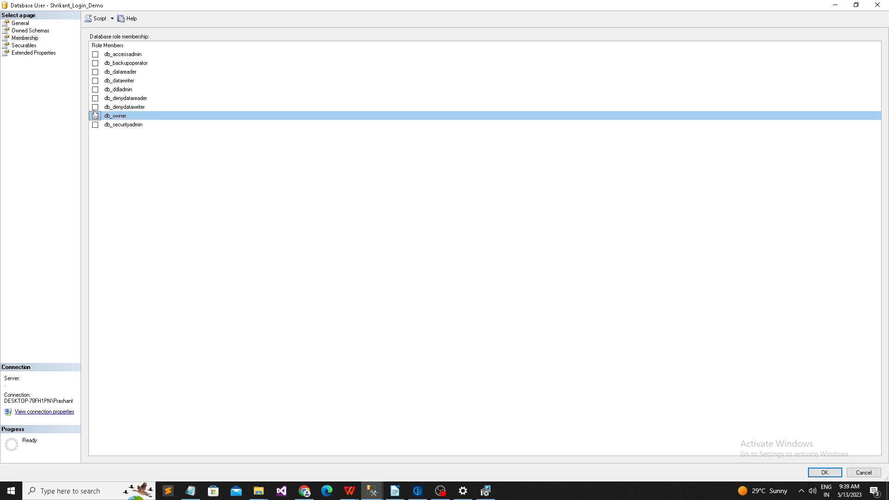
{"action": "left_click", "coordinate": [95, 107]}
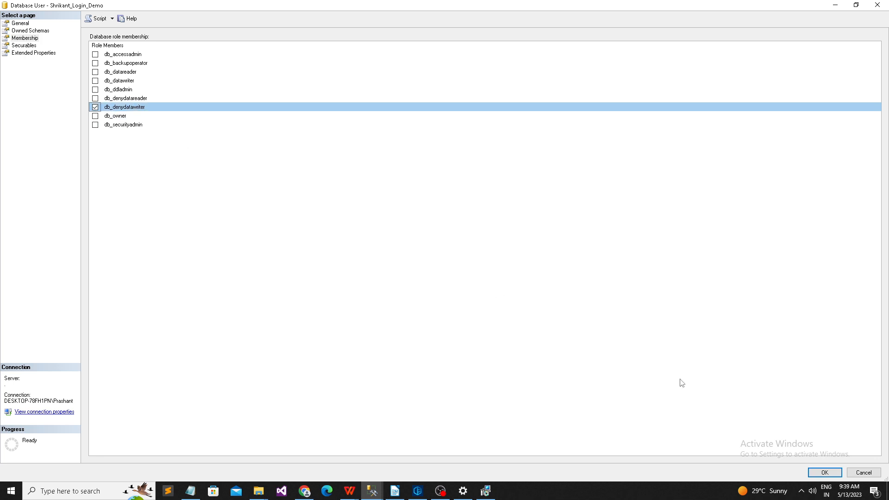
{"action": "left_click", "coordinate": [825, 472]}
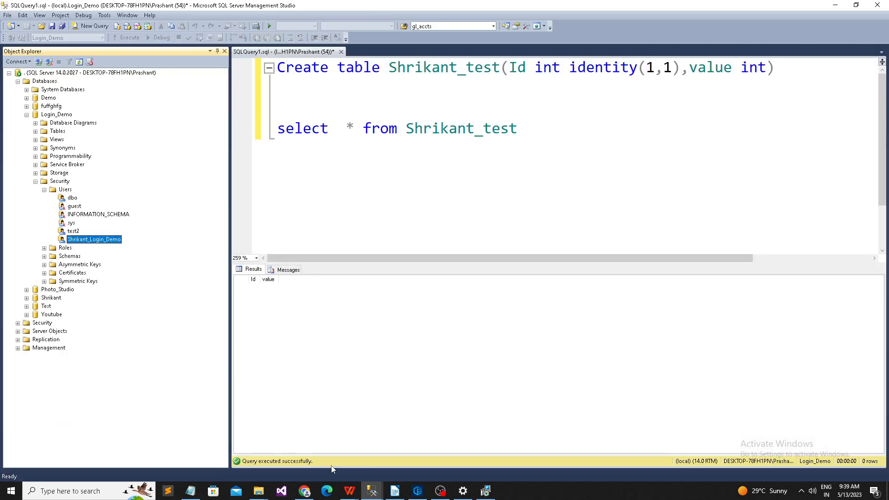
Step: As the demo login, run select * from Login_Demo..Shrikant_test and get SELECT permission denied
{"action": "mouse_move", "coordinate": [371, 491]}
{"action": "left_click", "coordinate": [408, 447]}
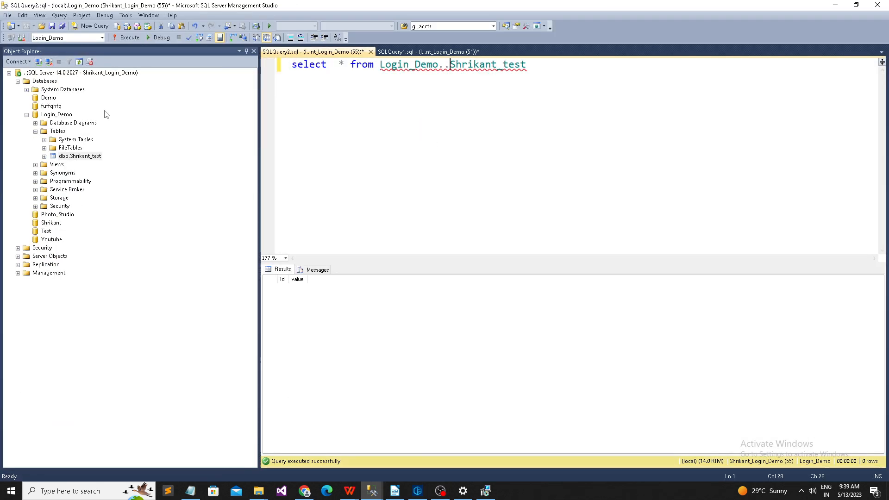
{"action": "left_click", "coordinate": [78, 62]}
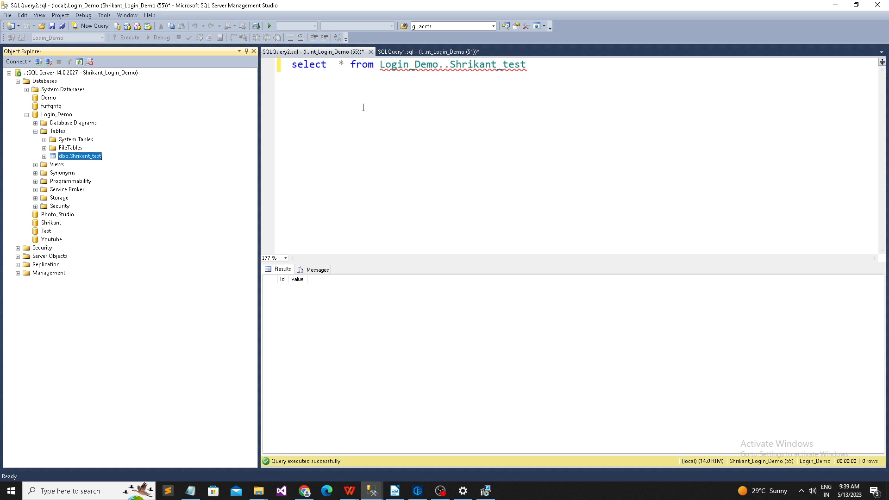
{"action": "left_click_drag", "start_coordinate": [579, 95], "coordinate": [290, 66]}
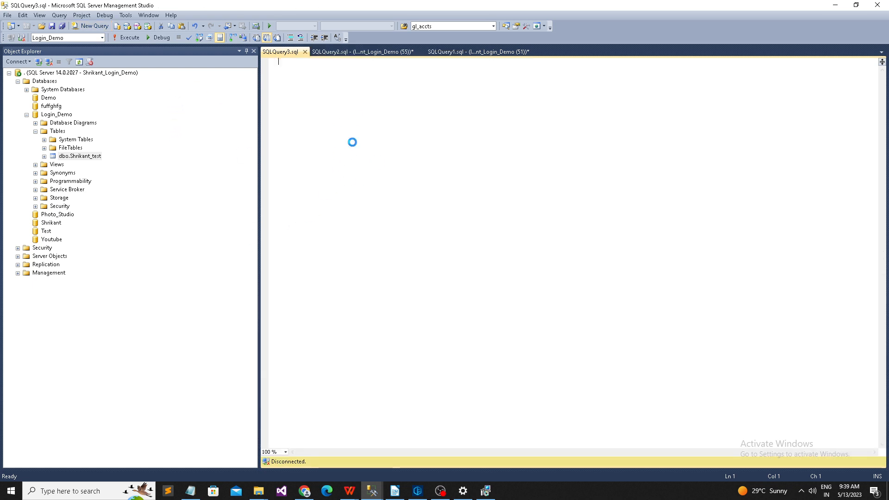
{"action": "type", "text": "select  * from Login_Demo..Shrikant_test"}
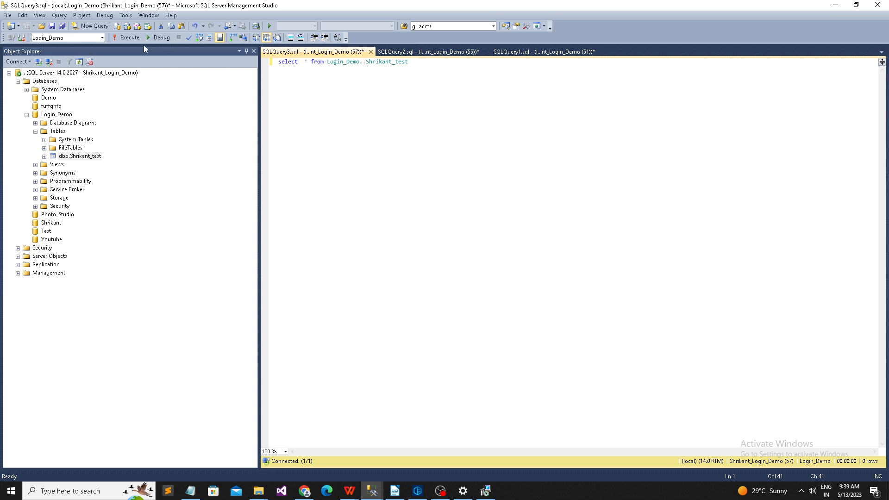
{"action": "key", "text": "F5"}
{"action": "left_click_drag", "start_coordinate": [600, 285], "coordinate": [270, 278]}
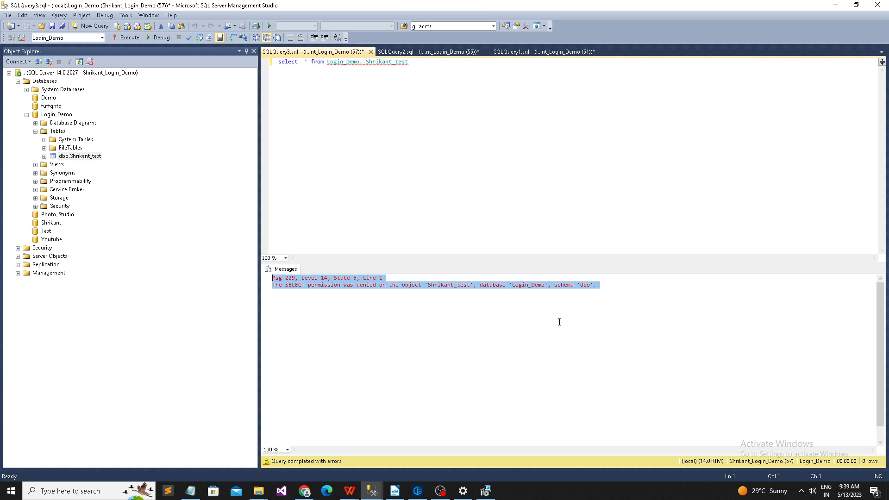
Step: Expand Shrikant_test's Columns and Keys, then return to the admin session window
{"action": "left_click", "coordinate": [44, 156]}
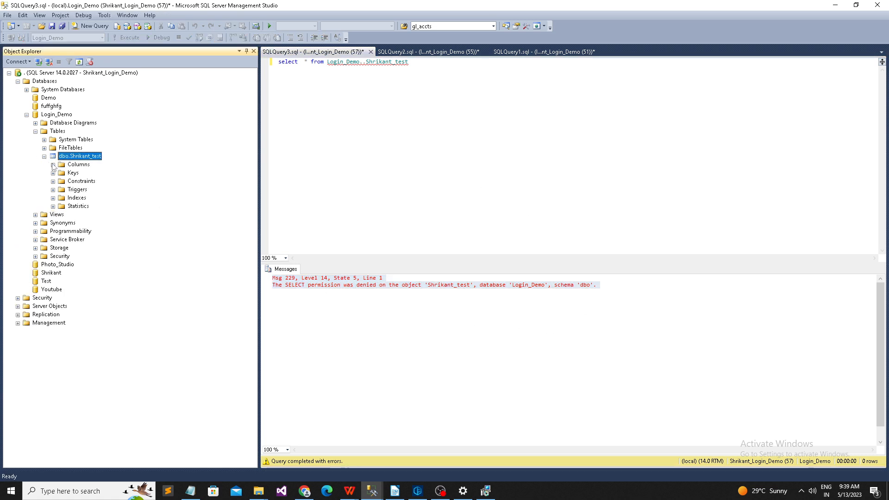
{"action": "left_click", "coordinate": [53, 164]}
{"action": "left_click", "coordinate": [53, 173]}
{"action": "left_click", "coordinate": [367, 208]}
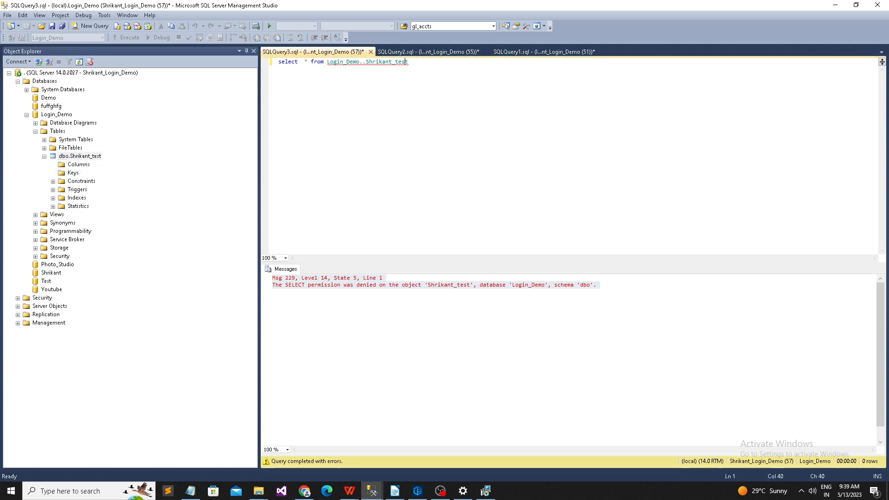
{"action": "mouse_move", "coordinate": [372, 490]}
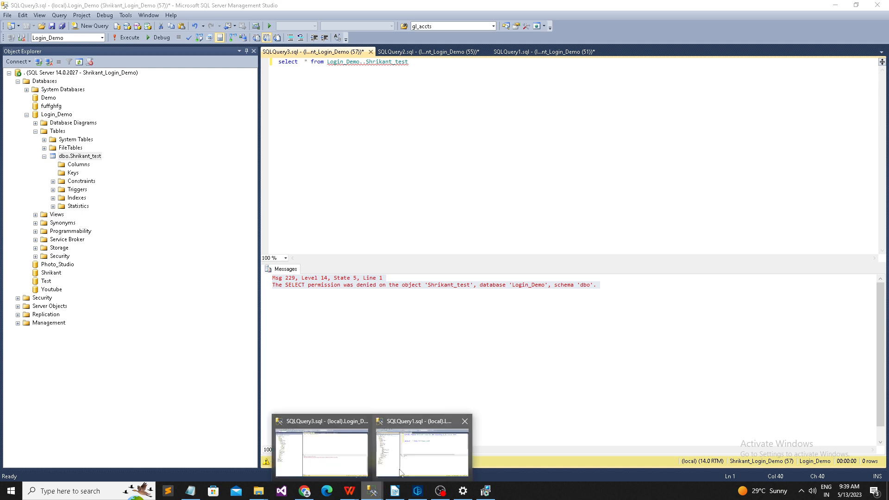
{"action": "left_click", "coordinate": [415, 455]}
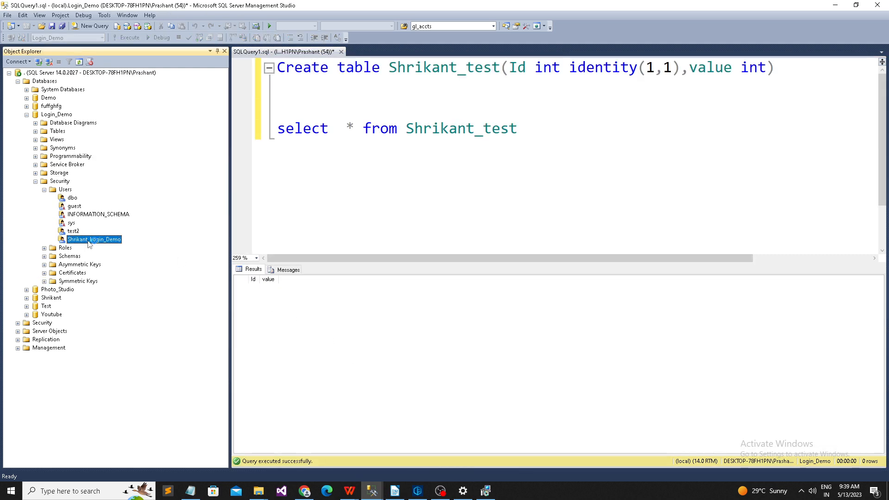
Step: Swap Shrikant_Login_Demo's membership from db_denydatawriter to db_datareader and confirm with OK
{"action": "left_click", "coordinate": [154, 73]}
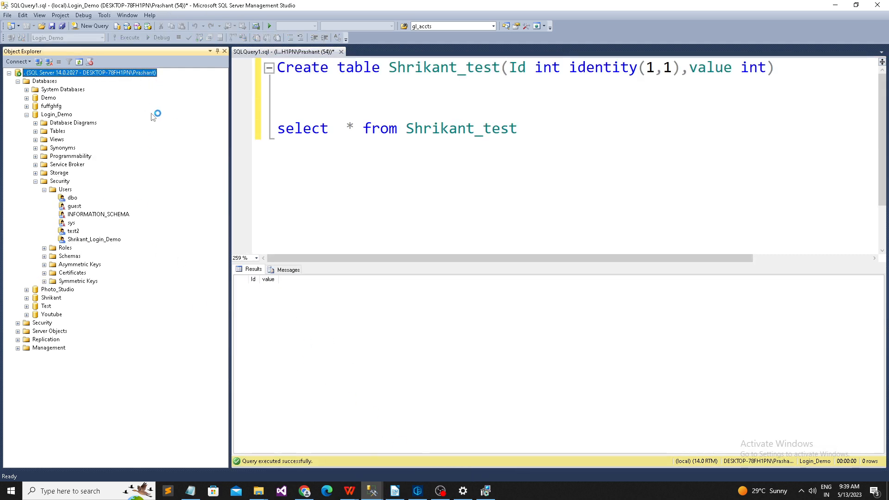
{"action": "right_click", "coordinate": [93, 239]}
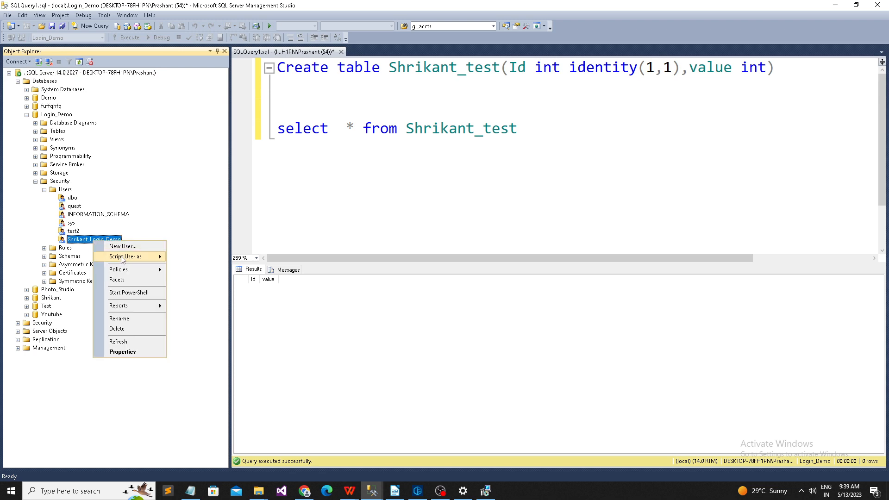
{"action": "left_click", "coordinate": [124, 352]}
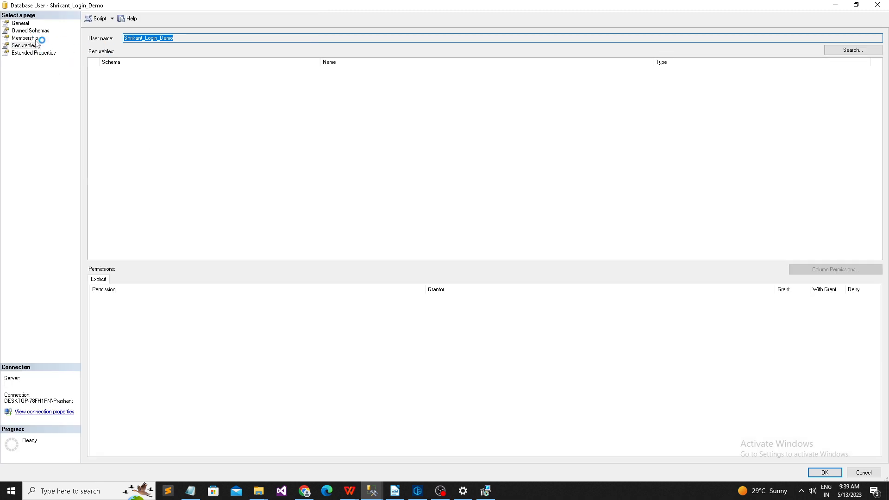
{"action": "left_click", "coordinate": [29, 38]}
{"action": "left_click", "coordinate": [95, 107]}
{"action": "left_click", "coordinate": [96, 107]}
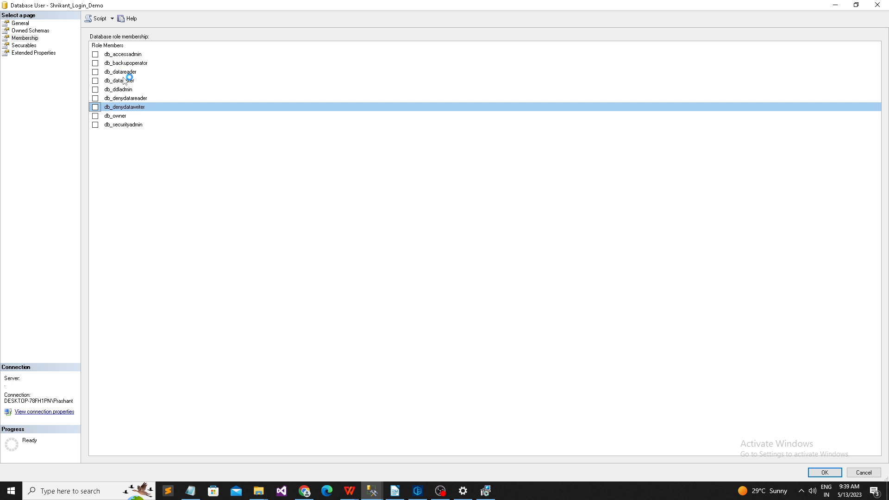
{"action": "left_click", "coordinate": [97, 71]}
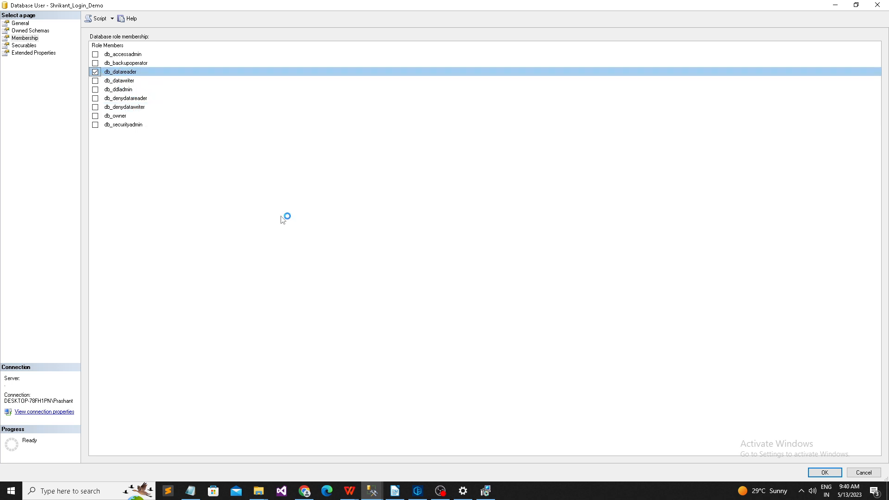
{"action": "left_click", "coordinate": [829, 474]}
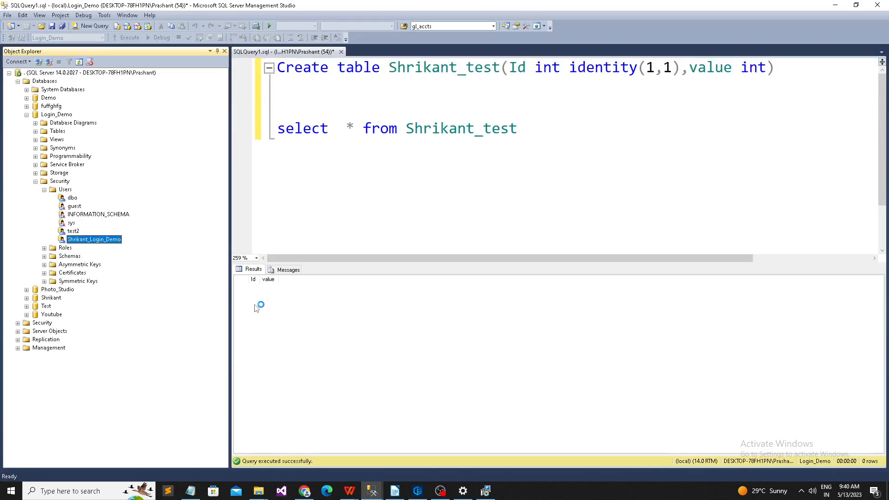
Step: As the demo login, run select * from Login_Demo..Shrikant_test in a new query
{"action": "left_click", "coordinate": [333, 458]}
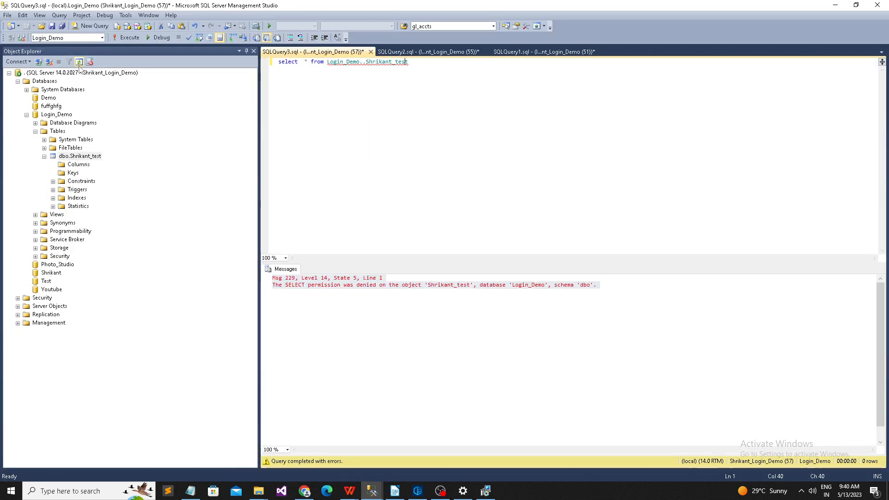
{"action": "left_click", "coordinate": [81, 156]}
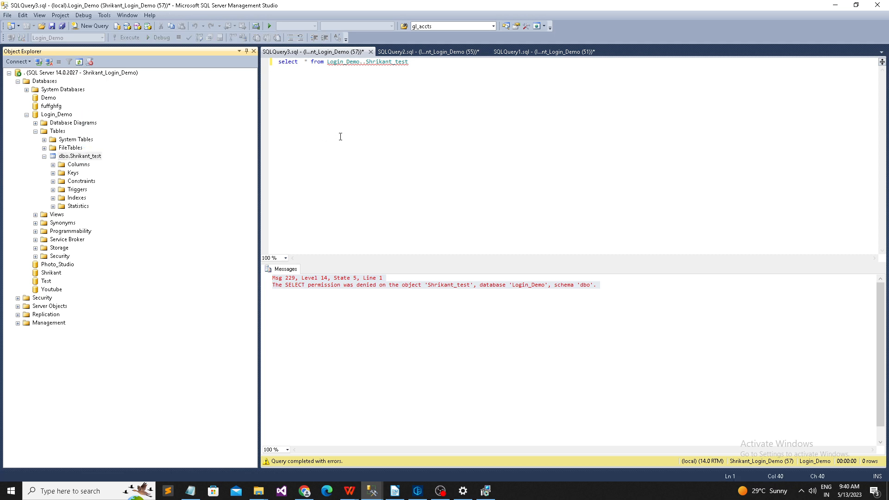
{"action": "left_click_drag", "start_coordinate": [409, 61], "coordinate": [241, 73]}
{"action": "key", "text": "ctrl+c"}
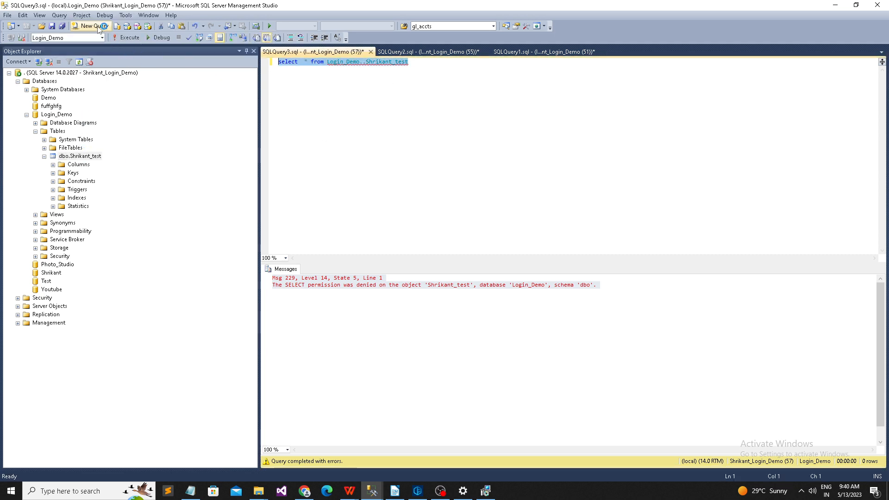
{"action": "left_click", "coordinate": [92, 25]}
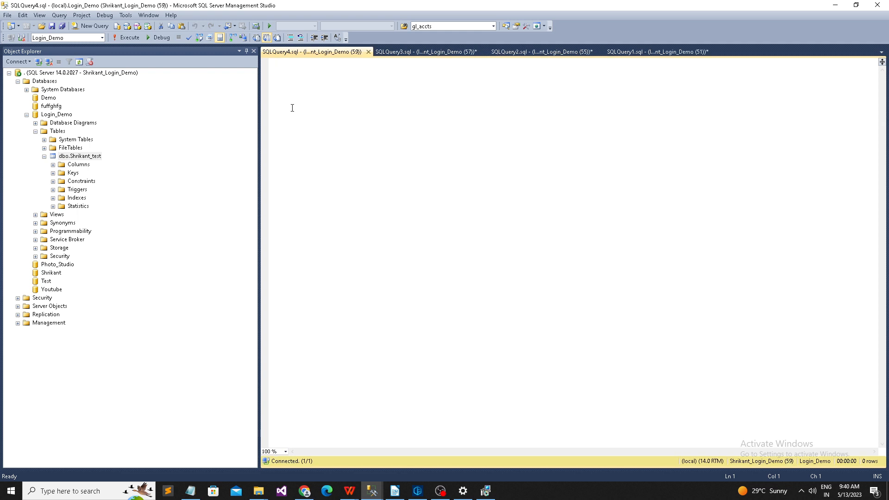
{"action": "key", "text": "ctrl+v"}
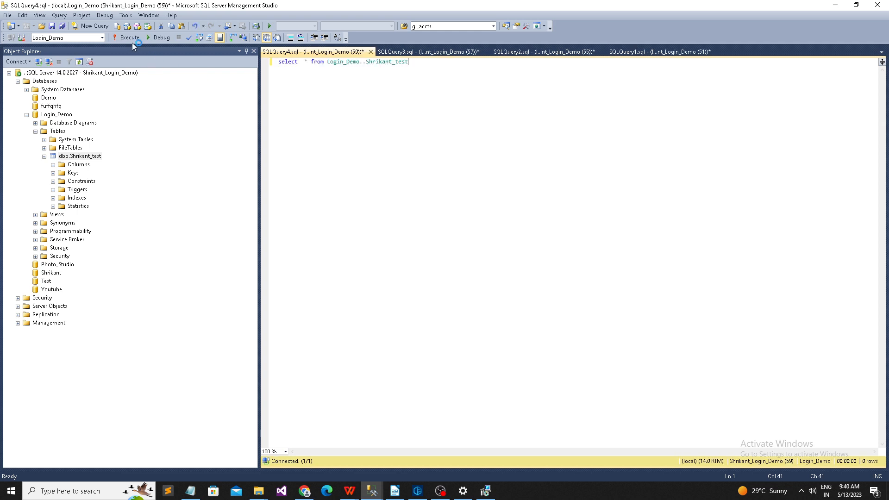
{"action": "left_click", "coordinate": [137, 41]}
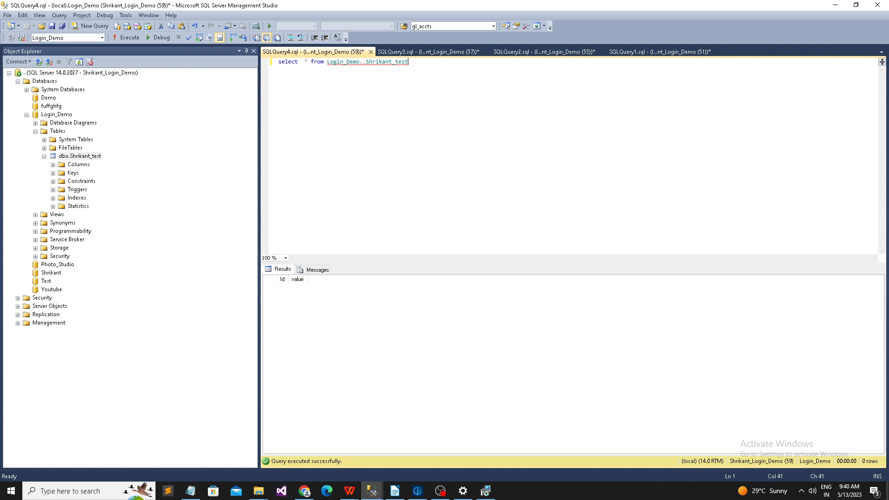
Step: Add an insert of 1 into Shriaknt_test(value) below the select and run it
{"action": "key", "text": "Return"}
{"action": "key", "text": "Return"}
{"action": "key", "text": "Return"}
{"action": "type", "text": "inse"}
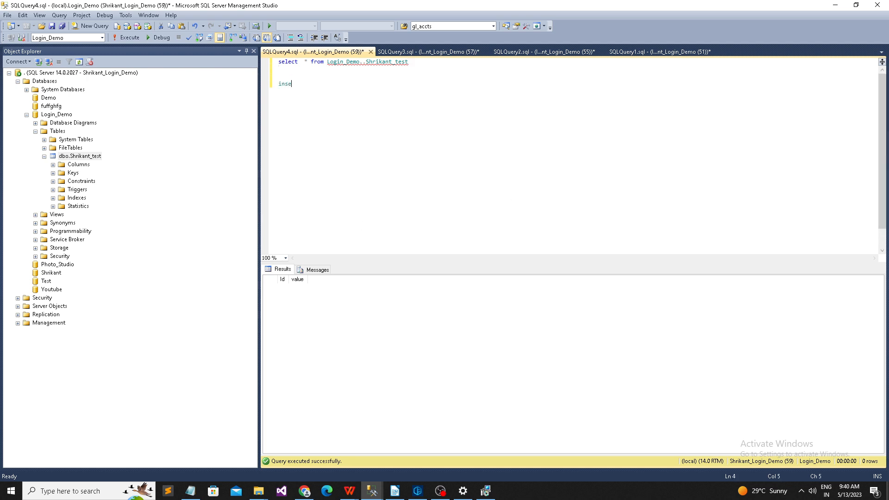
{"action": "type", "text": "rt into val"}
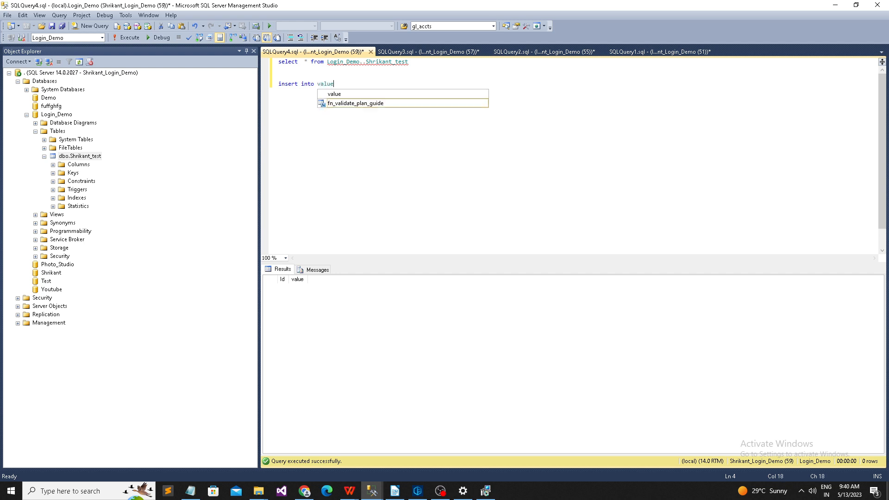
{"action": "type", "text": "ue("}
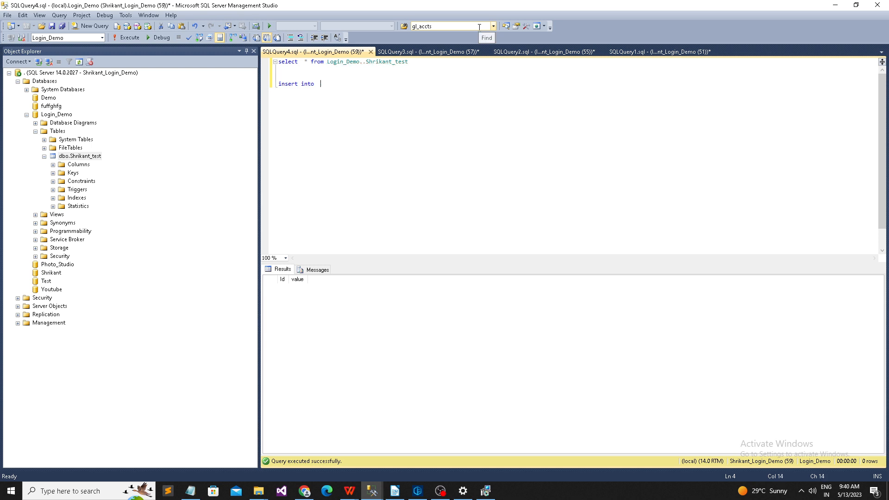
{"action": "type", "text": "Shriaknt "}
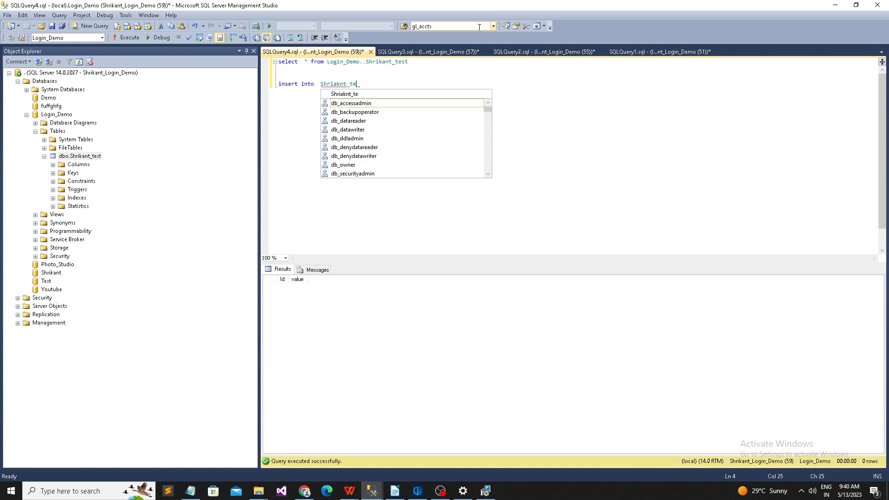
{"action": "type", "text": "test(v"}
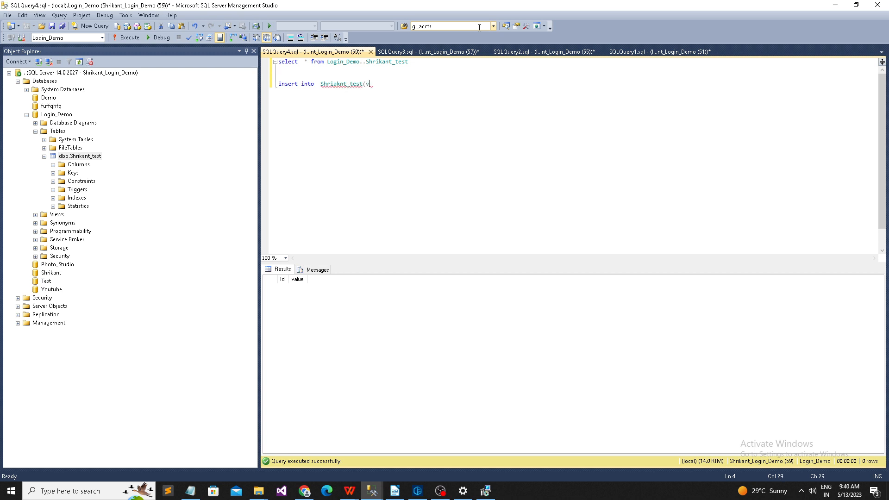
{"action": "type", "text": "alue)"}
{"action": "key", "text": "Return"}
{"action": "key", "text": "shift+Up"}
{"action": "key", "text": "shift+Home"}
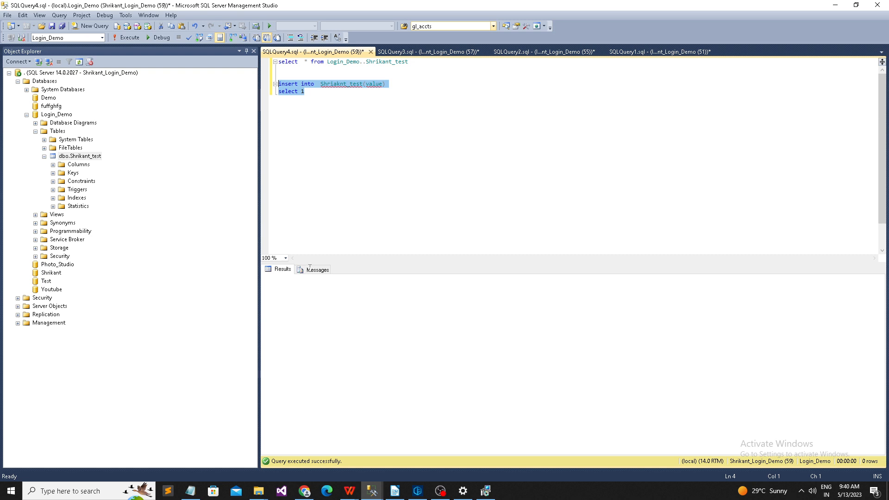
{"action": "key", "text": "F5"}
Step: Correct the insert's table name to Shrikant_test and rerun it, getting INSERT permission denied
{"action": "left_click", "coordinate": [368, 94]}
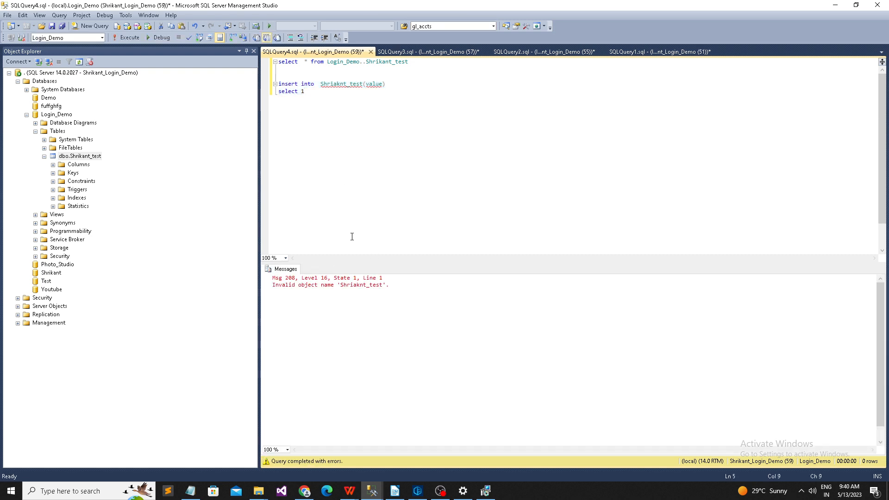
{"action": "left_click", "coordinate": [273, 80], "text": "shift"}
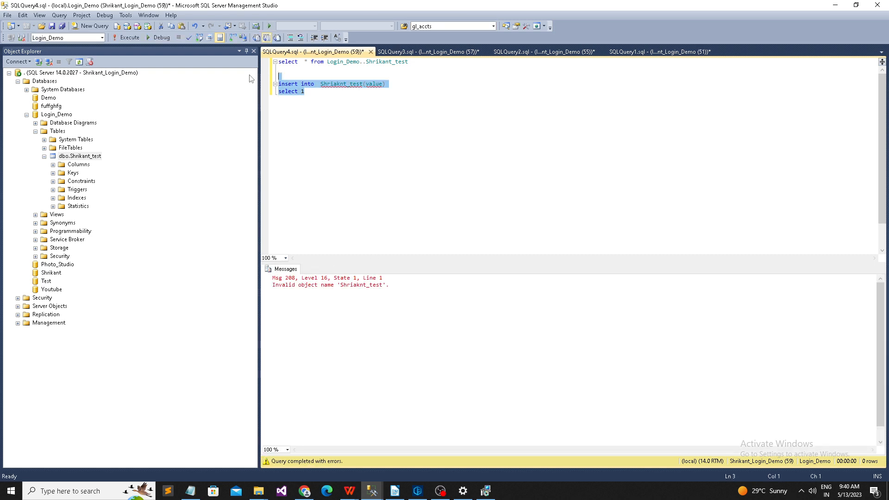
{"action": "double_click", "coordinate": [389, 61]}
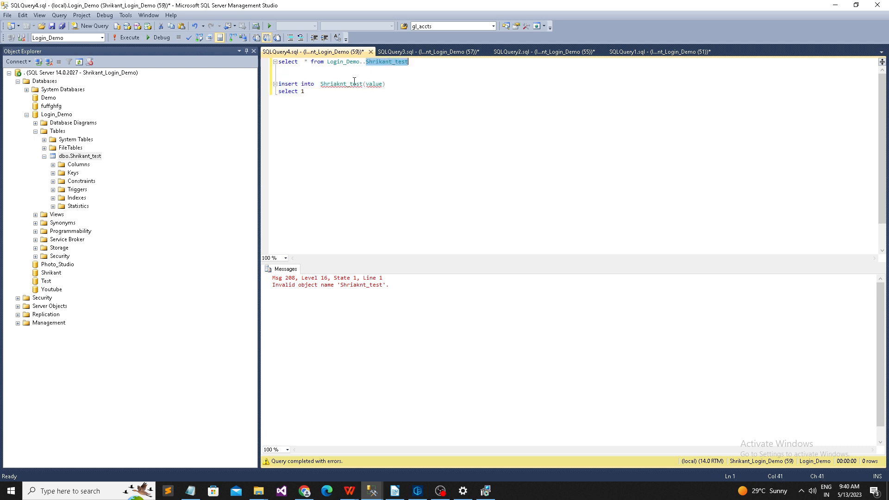
{"action": "left_click", "coordinate": [344, 85]}
{"action": "left_click_drag", "start_coordinate": [332, 100], "coordinate": [278, 76]}
{"action": "key", "text": "F5"}
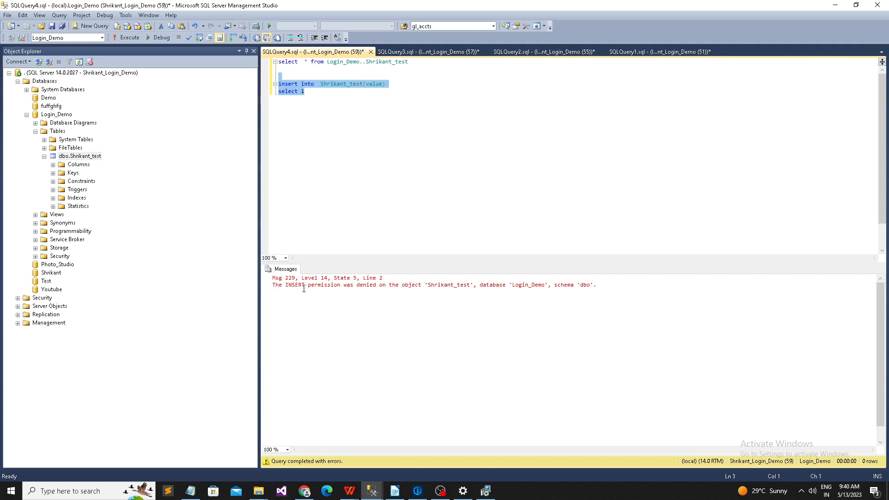
{"action": "left_click_drag", "start_coordinate": [590, 297], "coordinate": [227, 251]}
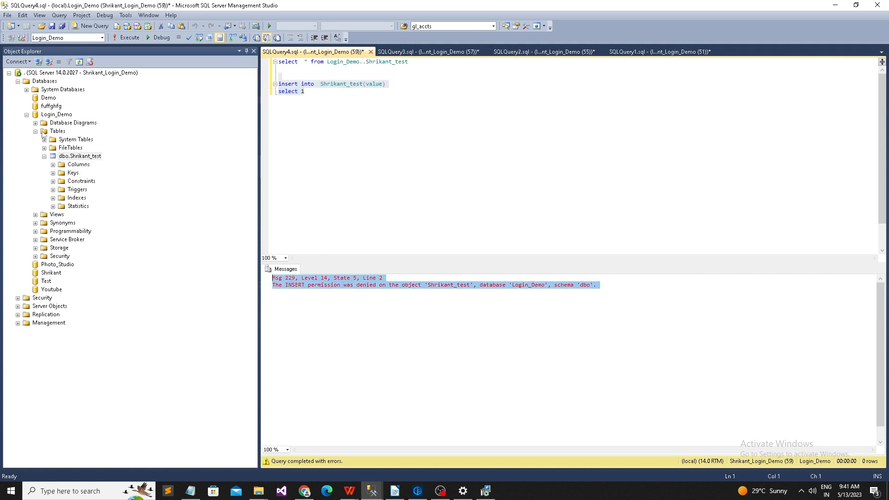
{"action": "left_click", "coordinate": [44, 158]}
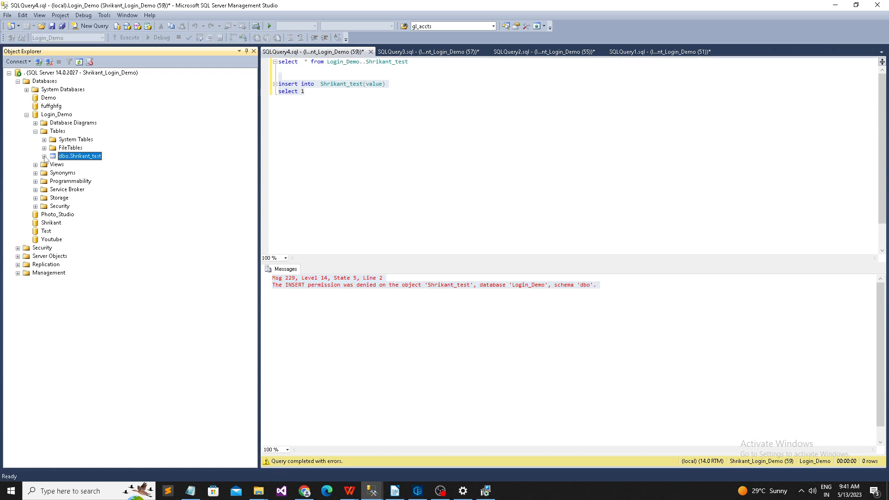
Step: Collapse Tables, expand Login_Demo > Security > Users, and open Shrikant_Login_Demo's properties
{"action": "left_click", "coordinate": [36, 132]}
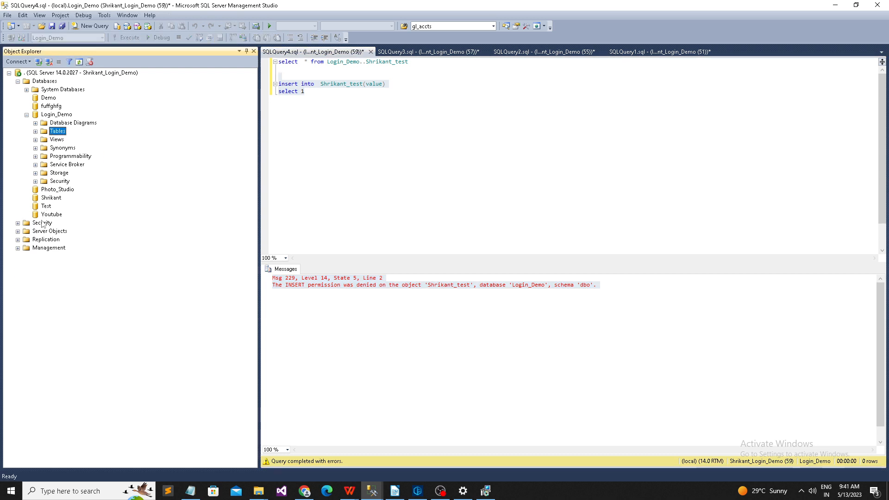
{"action": "left_click", "coordinate": [35, 182]}
{"action": "left_click", "coordinate": [44, 199]}
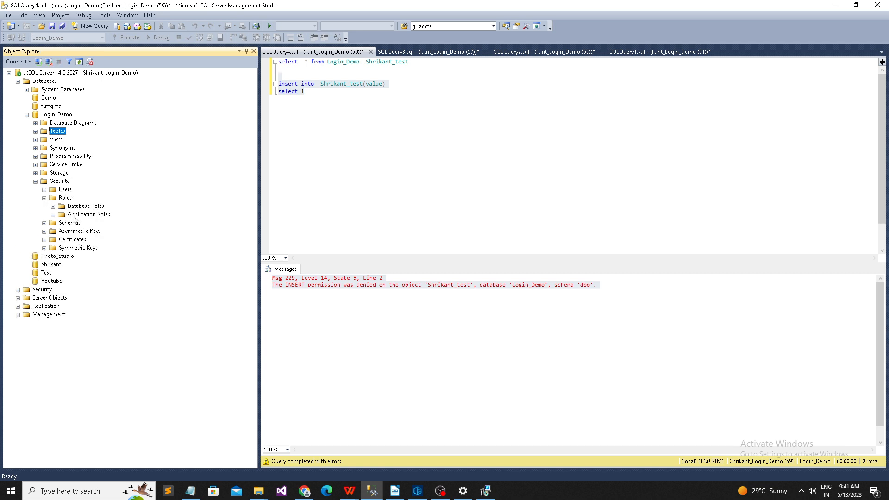
{"action": "left_click", "coordinate": [44, 198]}
{"action": "left_click", "coordinate": [44, 189]}
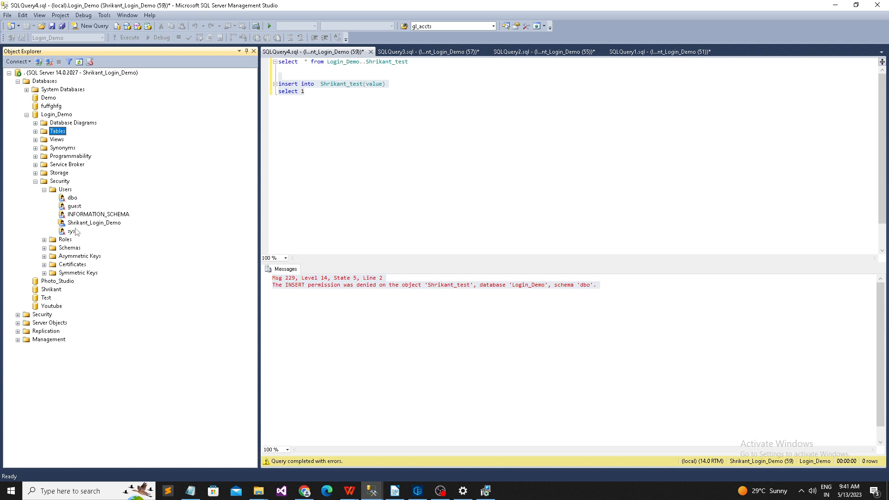
{"action": "right_click", "coordinate": [76, 224]}
{"action": "left_click", "coordinate": [108, 336]}
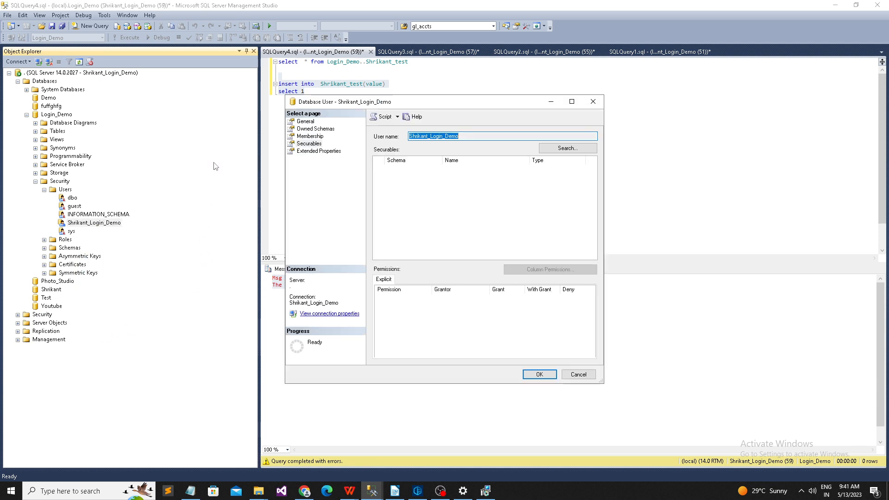
Step: Toggle db_datareader on the Membership page and close with OK, leaving membership unchanged
{"action": "left_click", "coordinate": [315, 136]}
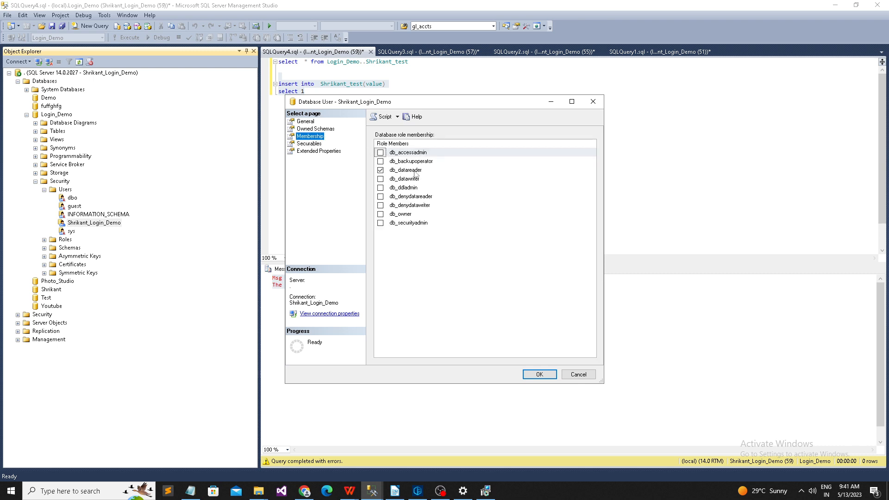
{"action": "left_click", "coordinate": [381, 170]}
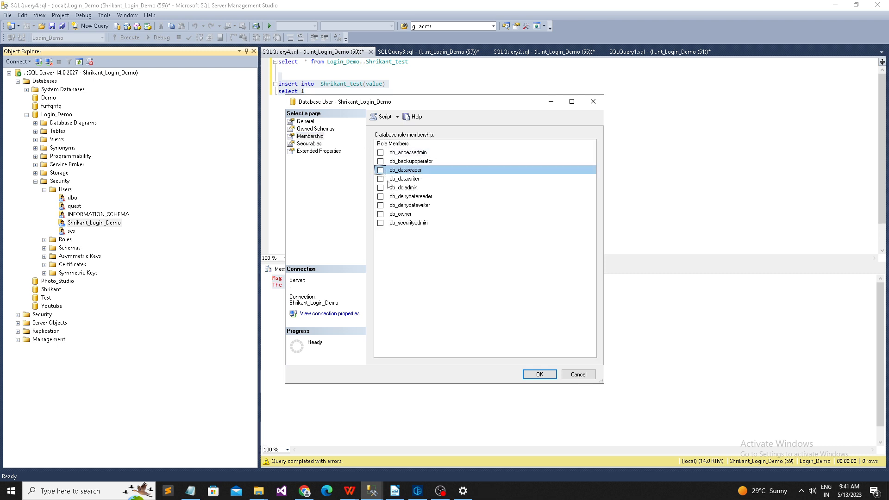
{"action": "left_click", "coordinate": [380, 170]}
{"action": "left_click", "coordinate": [579, 375]}
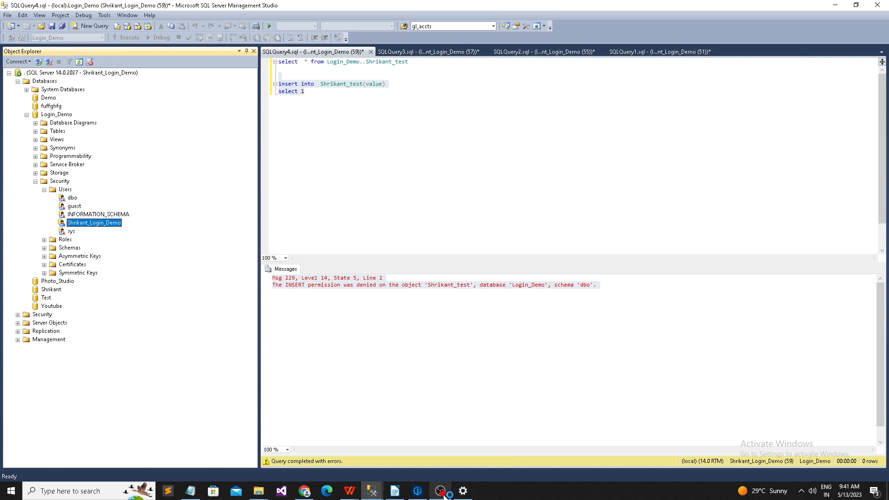
Step: In the admin window, tick db_datawriter under Shrikant_Login_Demo's Owned Schemas and confirm with OK
{"action": "mouse_move", "coordinate": [372, 491]}
{"action": "left_click", "coordinate": [412, 451]}
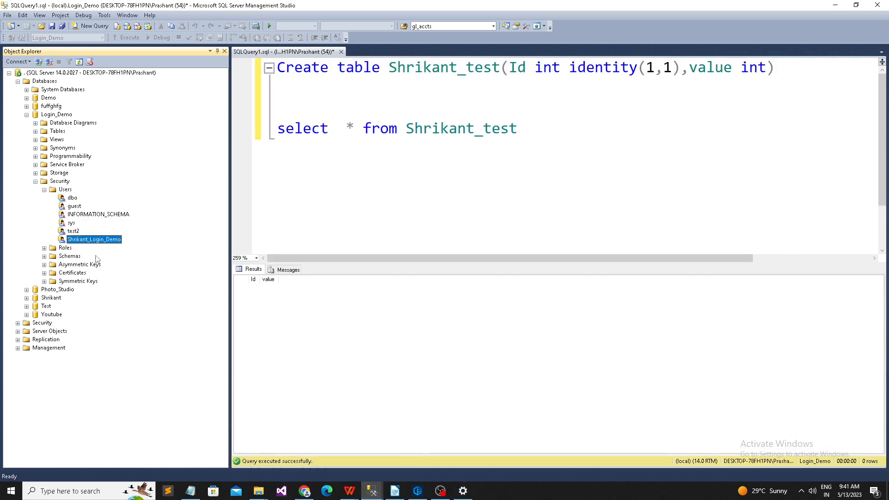
{"action": "right_click", "coordinate": [99, 241]}
{"action": "left_click", "coordinate": [150, 351]}
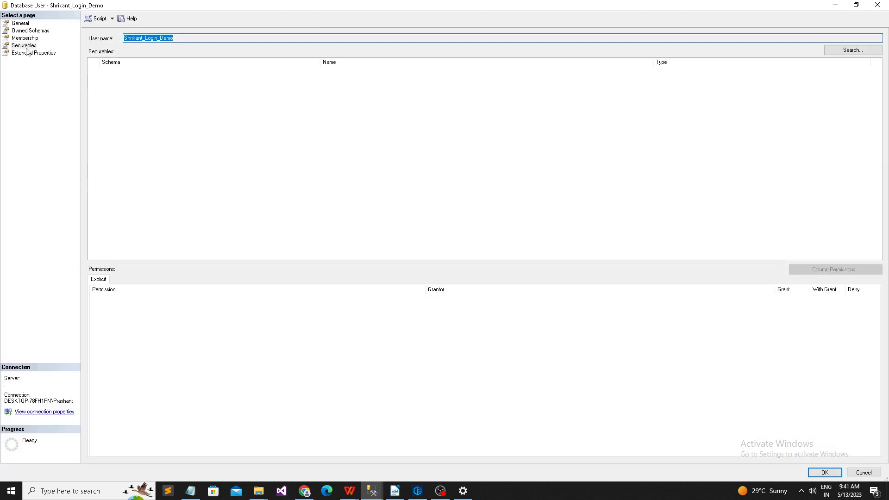
{"action": "left_click", "coordinate": [25, 30]}
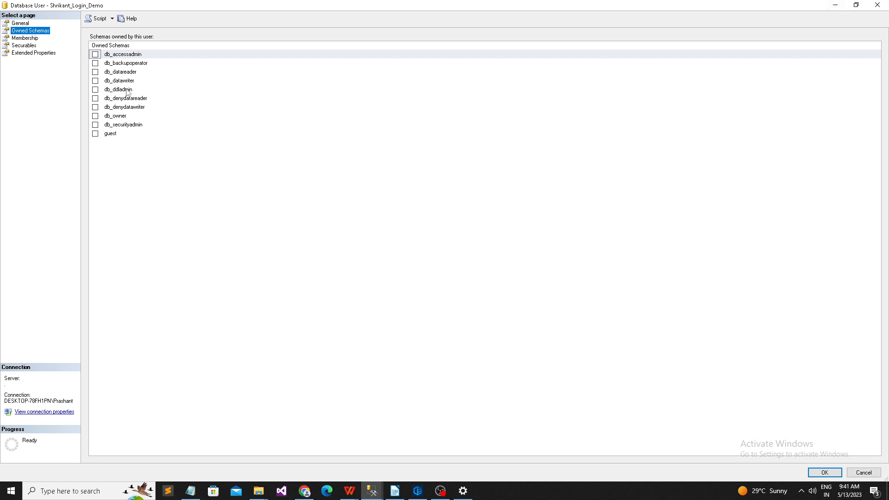
{"action": "left_click", "coordinate": [96, 81]}
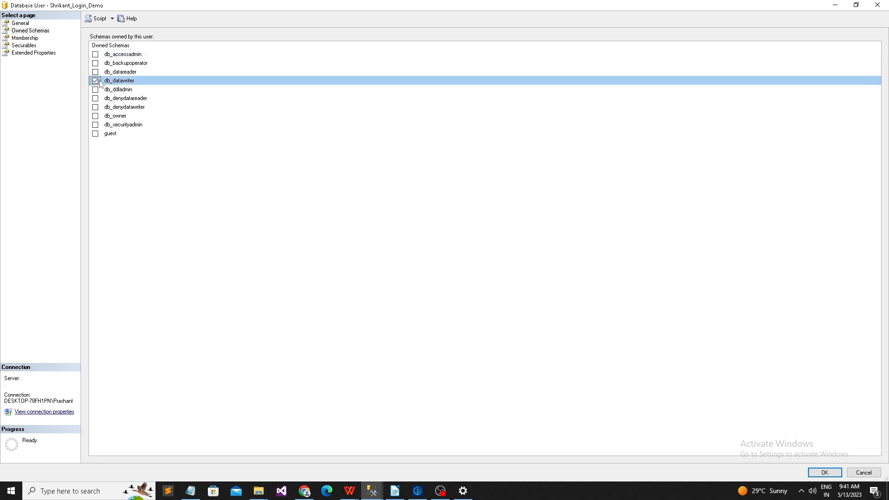
{"action": "left_click", "coordinate": [830, 471]}
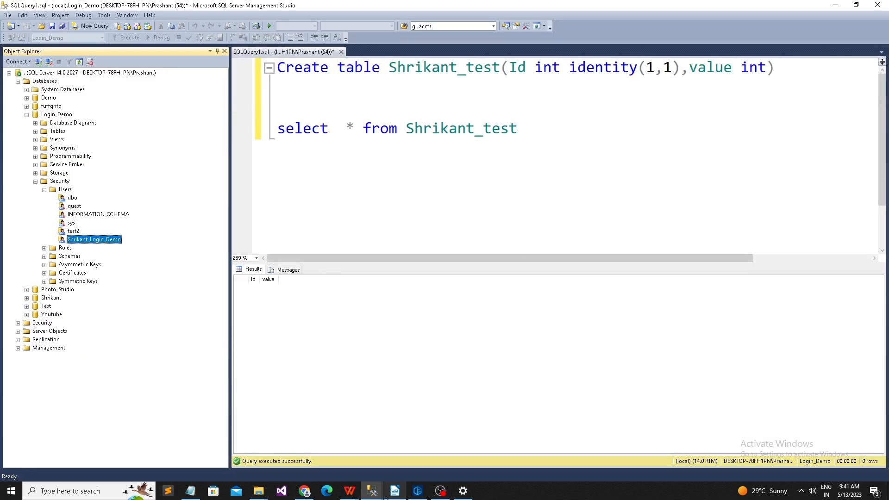
Step: Back in the demo login's query window, refresh Object Explorer and rerun the insert into Shrikant_test
{"action": "mouse_move", "coordinate": [371, 491]}
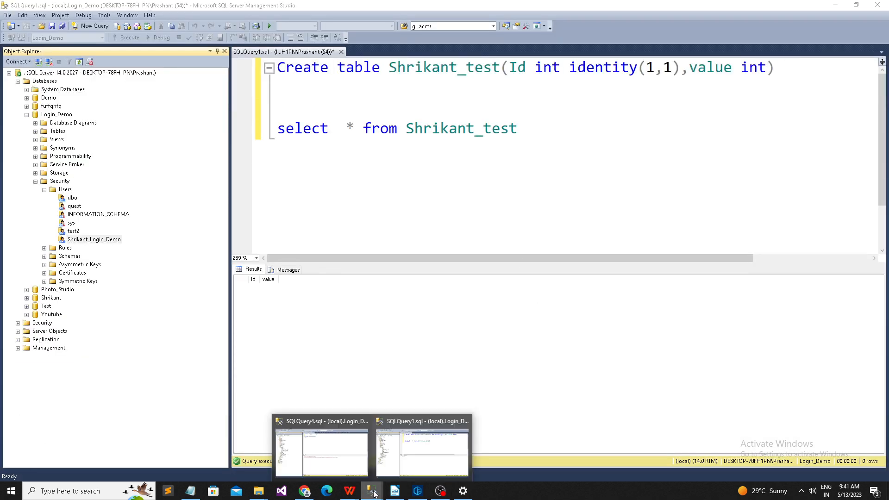
{"action": "left_click", "coordinate": [345, 467]}
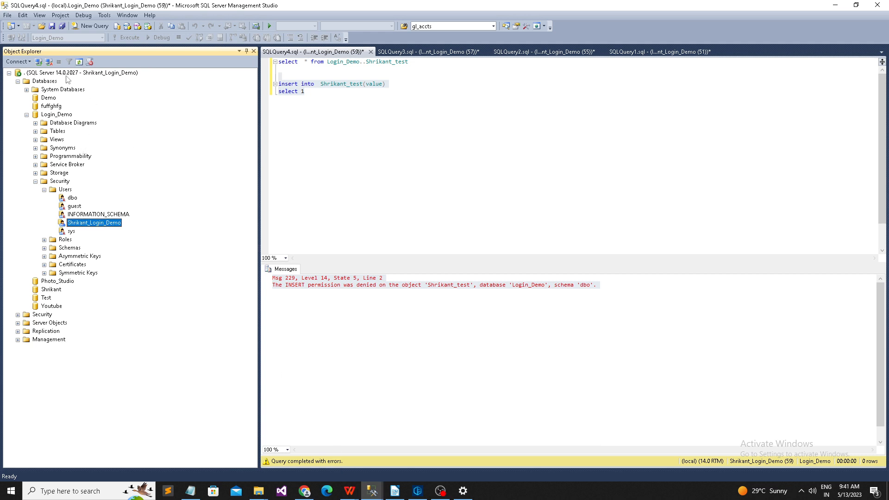
{"action": "left_click", "coordinate": [79, 62]}
{"action": "left_click_drag", "start_coordinate": [305, 93], "coordinate": [255, 86]}
{"action": "key", "text": "ctrl+c"}
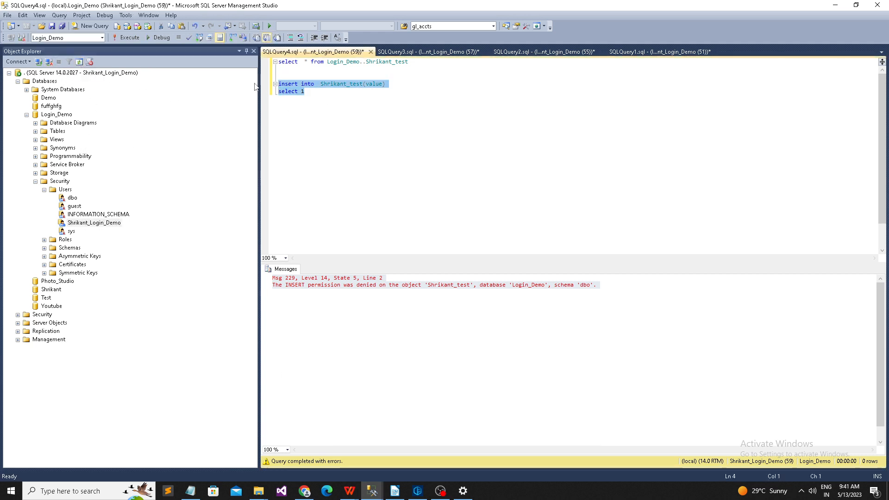
{"action": "key", "text": "F5"}
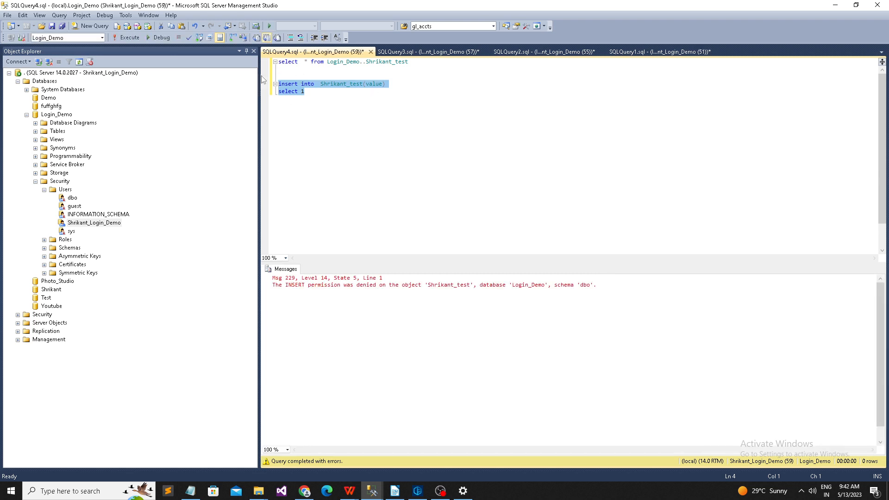
Step: Paste the insert into Shrikant_test / select 1 script into a new query and execute it, getting INSERT permission denied
{"action": "left_click", "coordinate": [91, 26]}
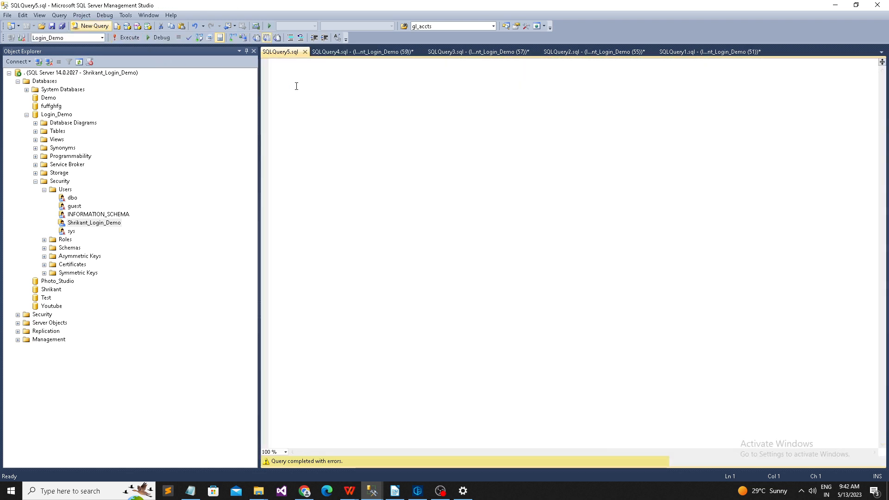
{"action": "key", "text": "ctrl+v"}
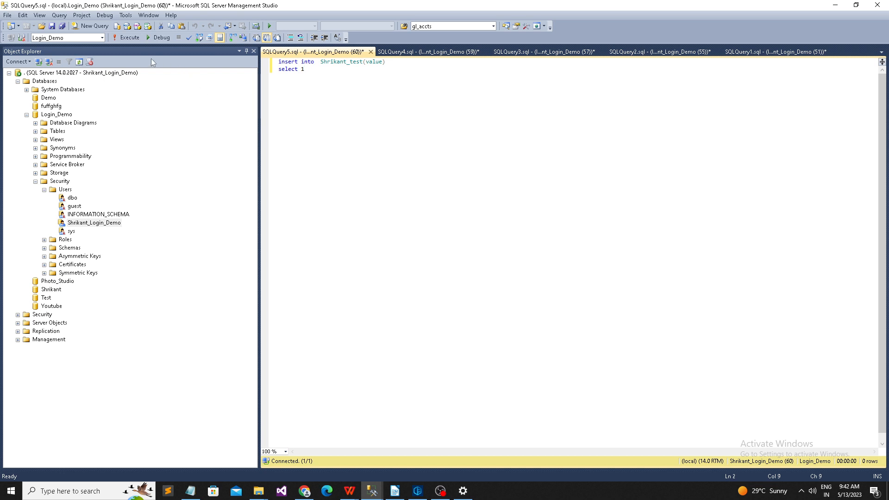
{"action": "left_click", "coordinate": [130, 38]}
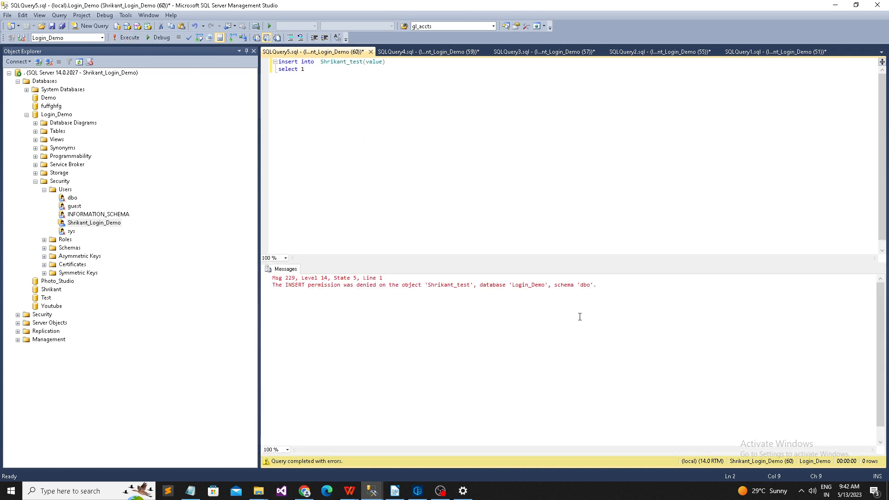
{"action": "left_click_drag", "start_coordinate": [580, 317], "coordinate": [242, 268]}
{"action": "left_click", "coordinate": [380, 168]}
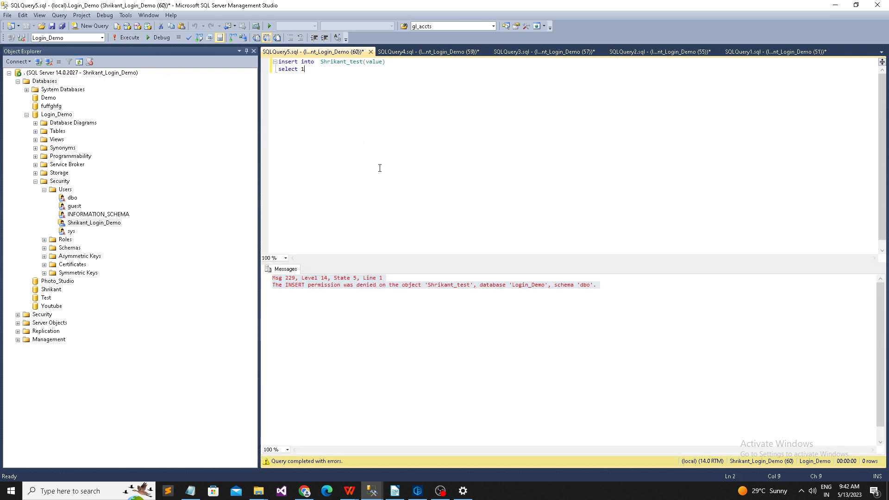
{"action": "left_click_drag", "start_coordinate": [341, 89], "coordinate": [267, 56]}
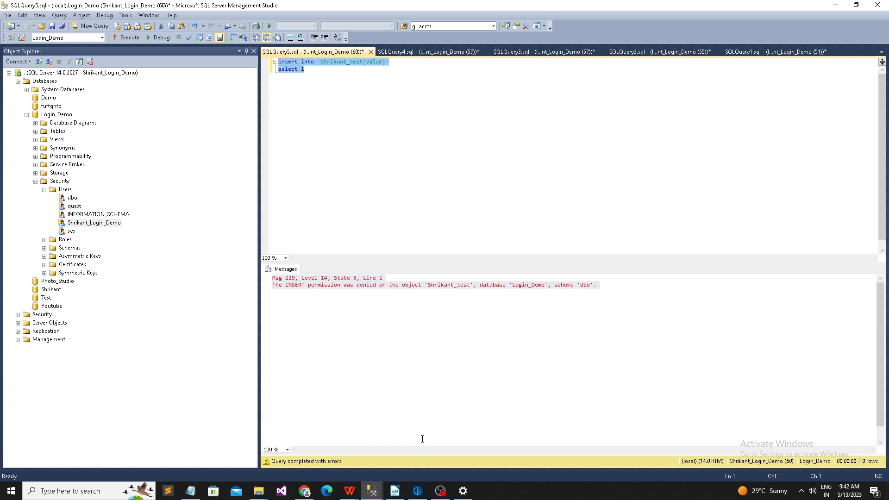
Step: As administrator, change the demo user's role membership from db_datareader to db_datawriter and confirm
{"action": "mouse_move", "coordinate": [371, 492]}
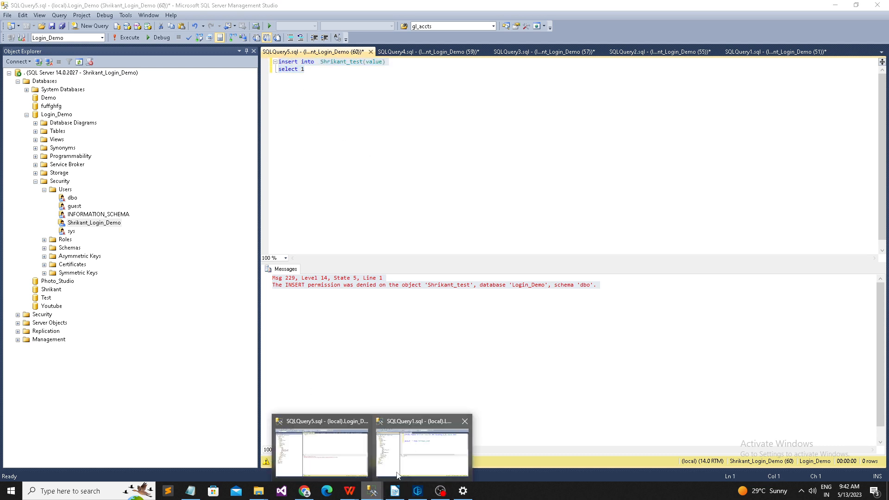
{"action": "left_click", "coordinate": [422, 451]}
{"action": "right_click", "coordinate": [97, 241]}
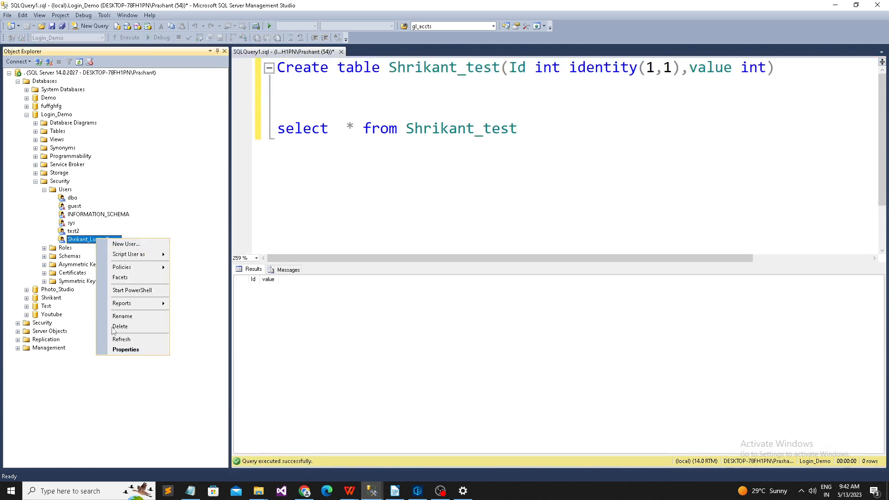
{"action": "left_click", "coordinate": [125, 351]}
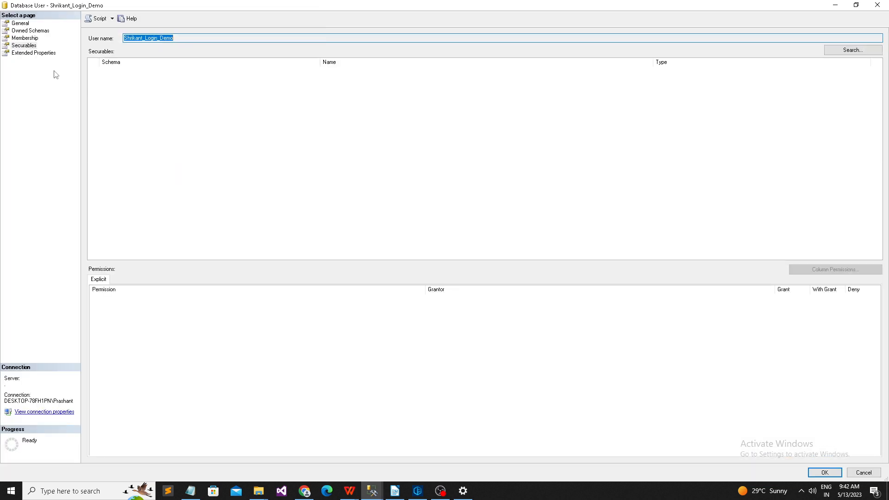
{"action": "left_click", "coordinate": [23, 39]}
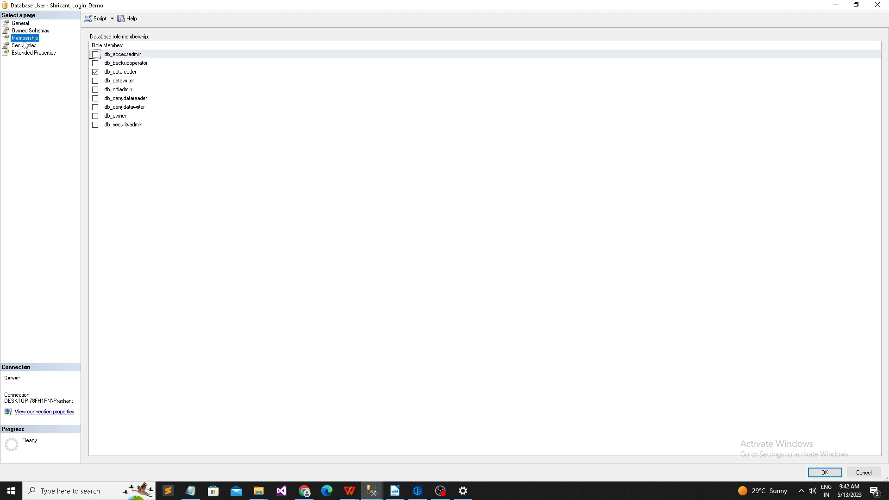
{"action": "left_click", "coordinate": [129, 75]}
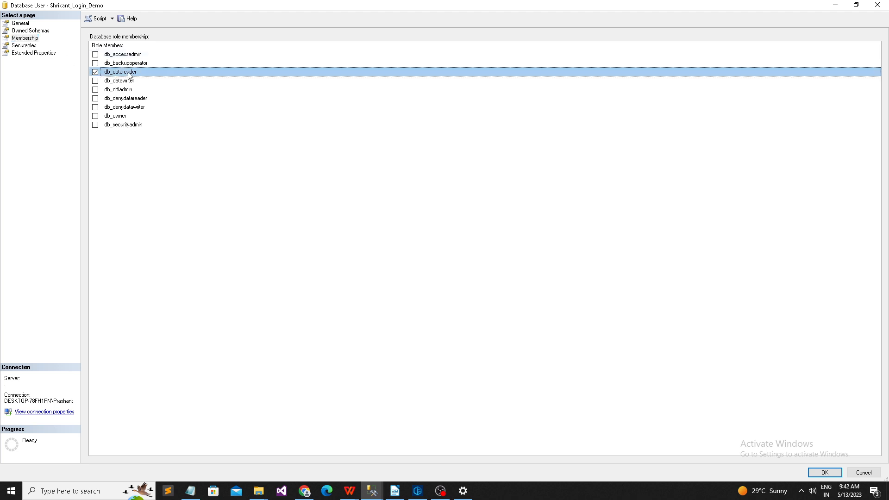
{"action": "left_click", "coordinate": [95, 72]}
{"action": "left_click", "coordinate": [95, 80]}
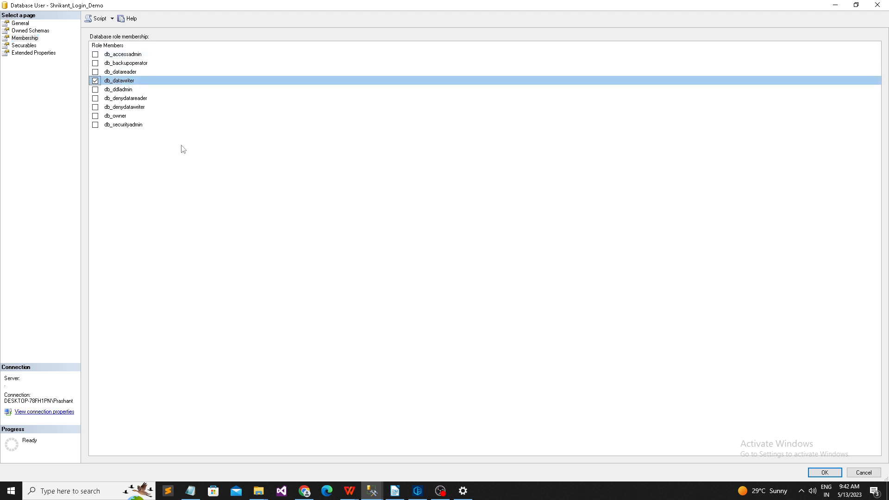
{"action": "left_click", "coordinate": [824, 473]}
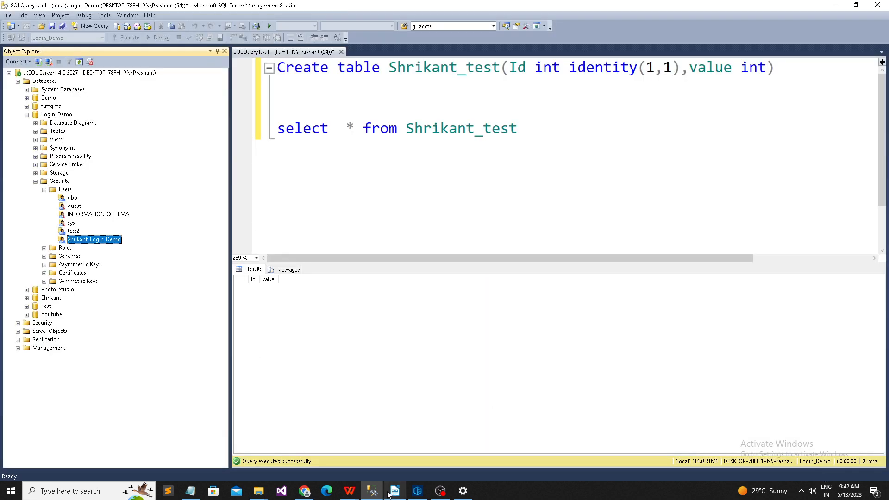
Step: In the demo user's SQLQuery5 window, rerun the insert into Shrikant_test for 1 row affected, then collapse Users
{"action": "left_click", "coordinate": [366, 484]}
{"action": "left_click", "coordinate": [337, 128]}
{"action": "mouse_move", "coordinate": [367, 494]}
{"action": "left_click", "coordinate": [329, 454]}
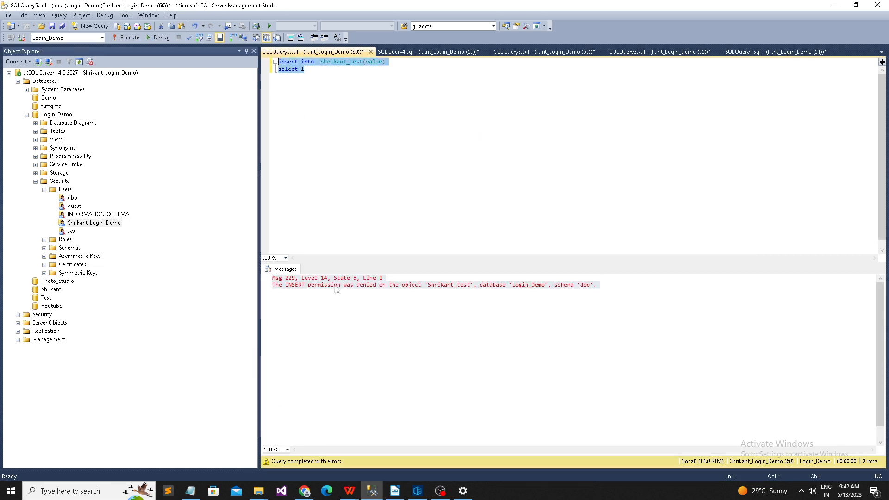
{"action": "left_click", "coordinate": [357, 155]}
{"action": "left_click", "coordinate": [134, 37]}
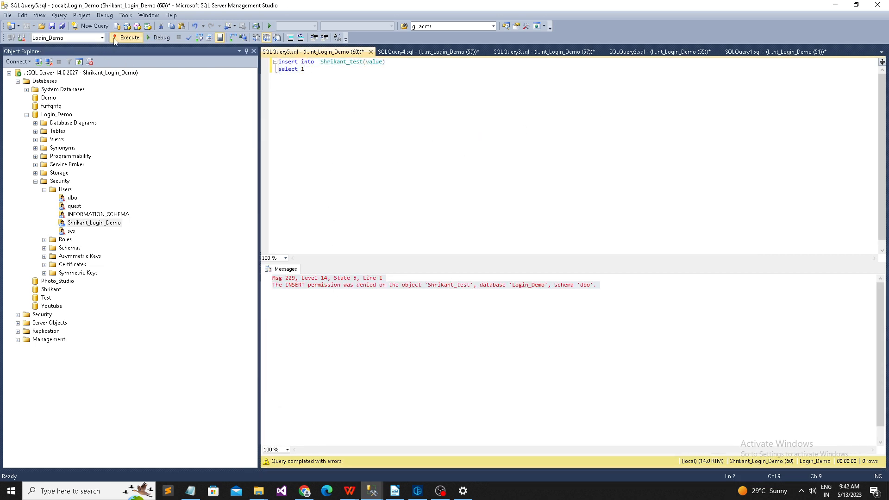
{"action": "left_click_drag", "start_coordinate": [337, 68], "coordinate": [277, 61]}
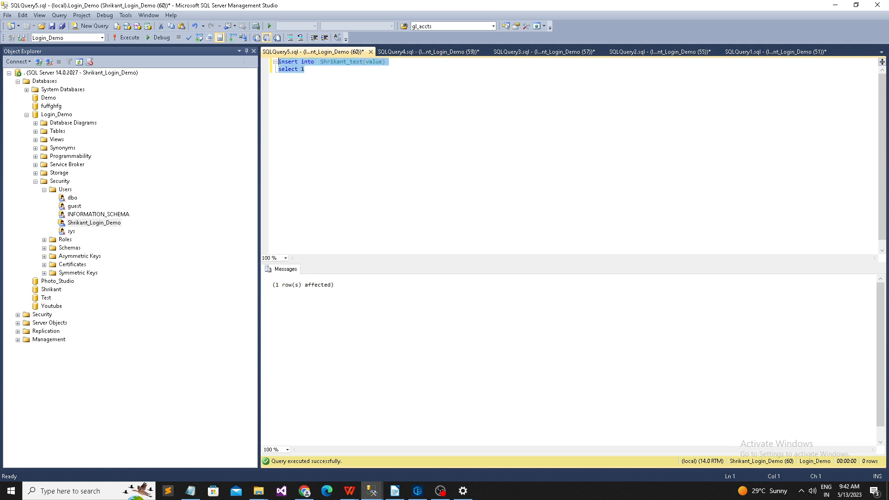
{"action": "left_click", "coordinate": [130, 38]}
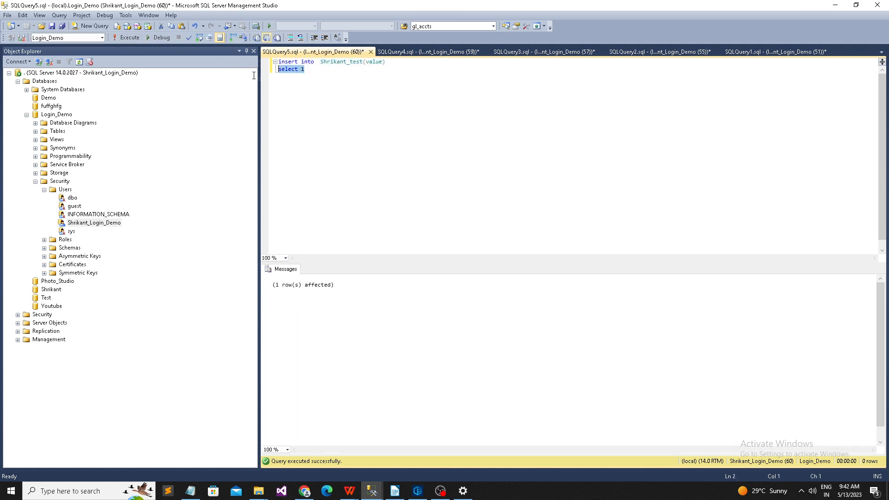
{"action": "left_click", "coordinate": [134, 40]}
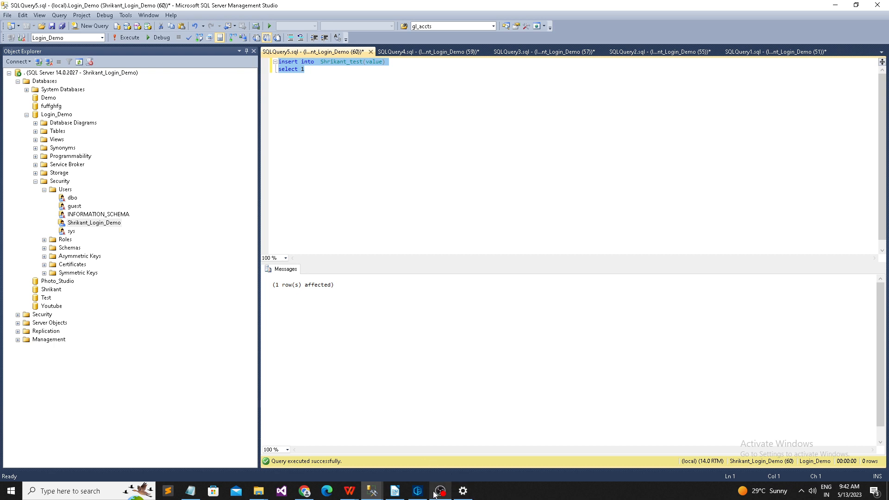
{"action": "left_click", "coordinate": [44, 190]}
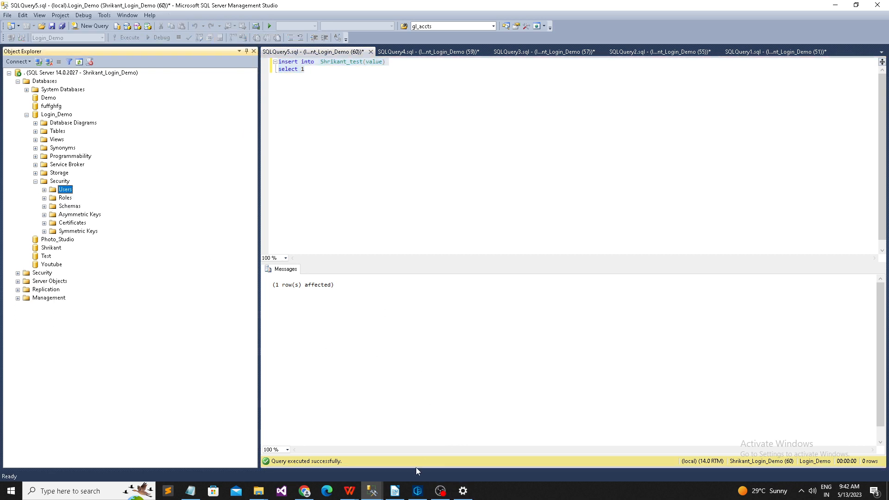
Step: Look through the SQLQuery4, SQLQuery3, SQLQuery2 and SQLQuery1 sessions and their results
{"action": "mouse_move", "coordinate": [379, 492]}
{"action": "left_click", "coordinate": [428, 51]}
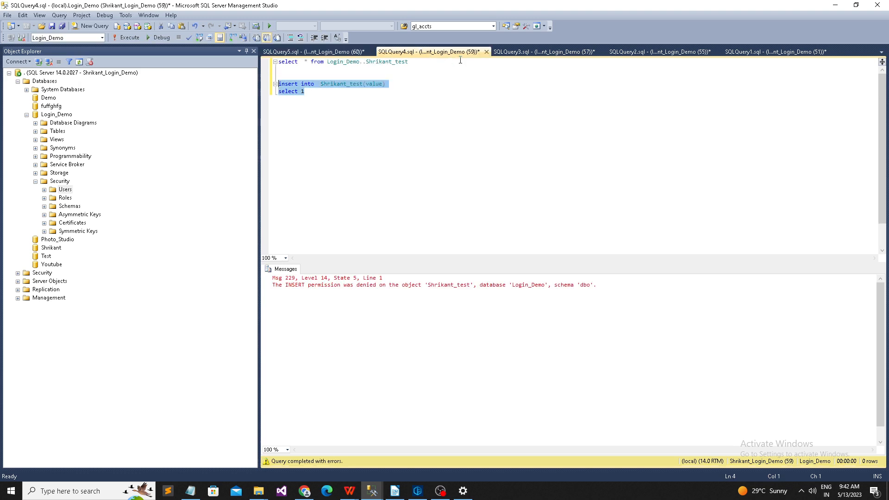
{"action": "left_click", "coordinate": [545, 53]}
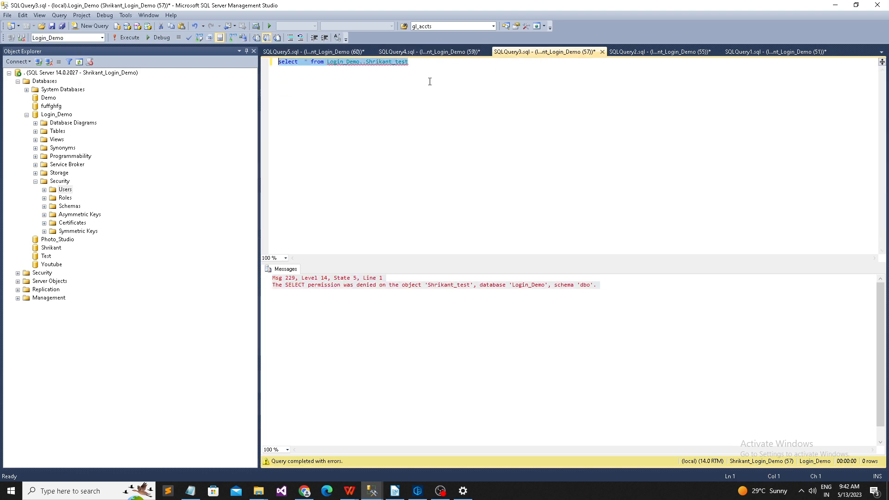
{"action": "left_click", "coordinate": [662, 52]}
{"action": "left_click", "coordinate": [727, 53]}
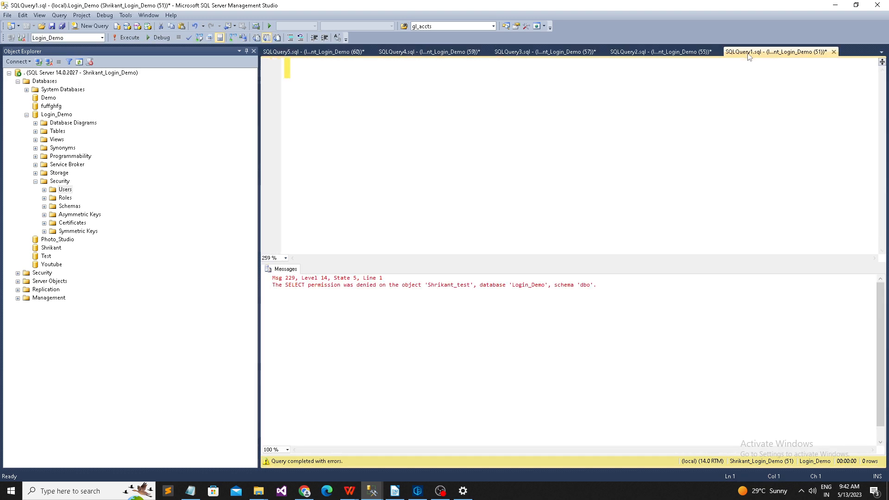
Step: In the admin window, rename the new table to Shrikant_test2222 and run the create table statement
{"action": "mouse_move", "coordinate": [376, 488]}
{"action": "left_click", "coordinate": [447, 454]}
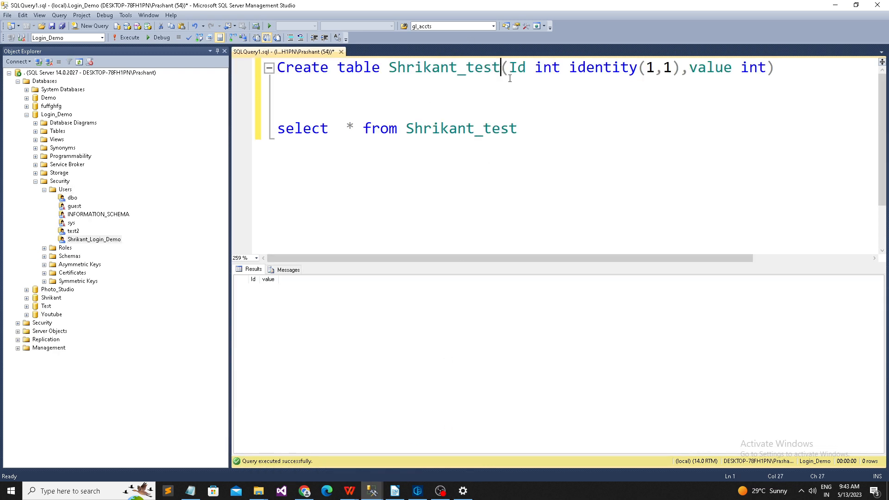
{"action": "type", "text": "2222"}
{"action": "left_click_drag", "start_coordinate": [817, 68], "coordinate": [277, 68]}
{"action": "key", "text": "F5"}
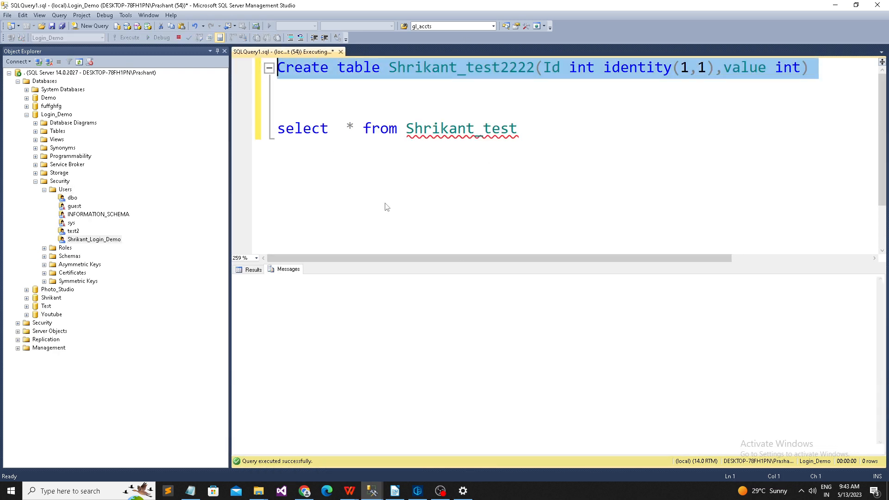
Step: In the demo user's window, expand Login_Demo's Tables and refresh to show dbo.Shrikant_test2222
{"action": "mouse_move", "coordinate": [372, 490]}
{"action": "left_click", "coordinate": [327, 465]}
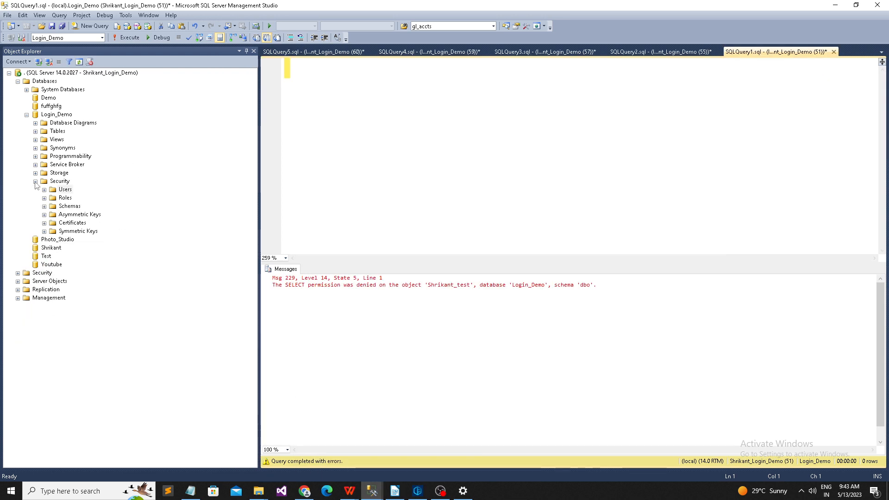
{"action": "left_click", "coordinate": [35, 132]}
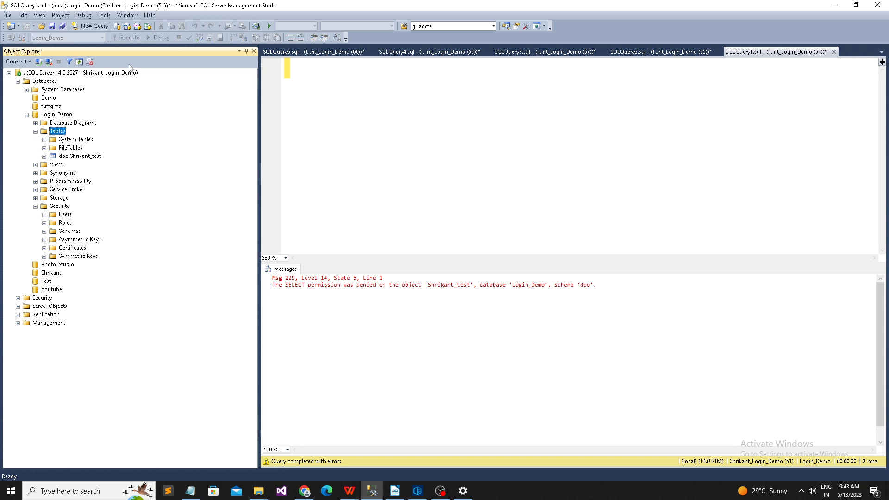
{"action": "left_click", "coordinate": [80, 62]}
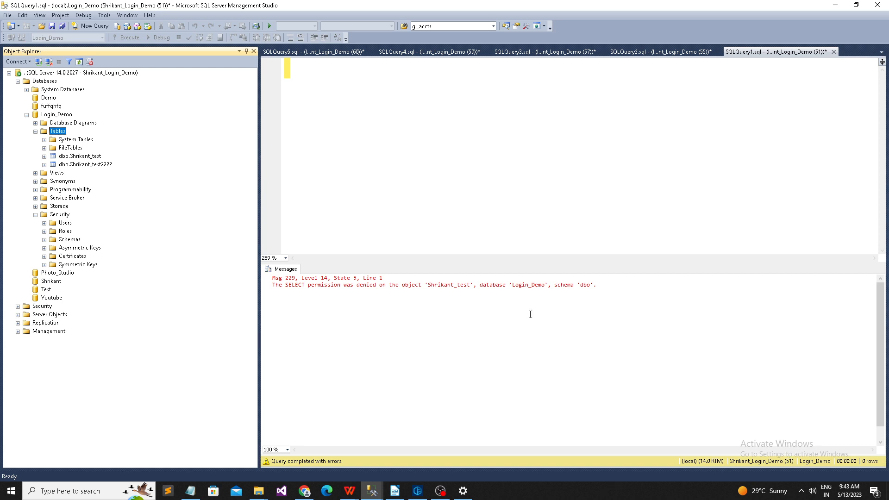
Step: Bring the administrator's SQLQuery1 Login_Demo window to the front and clear the text selection
{"action": "mouse_move", "coordinate": [372, 491]}
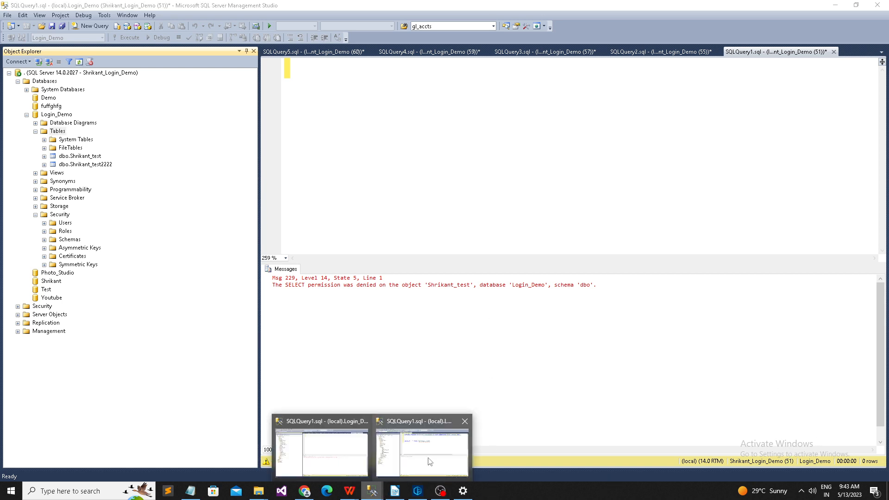
{"action": "left_click", "coordinate": [429, 445]}
{"action": "key", "text": "Down"}
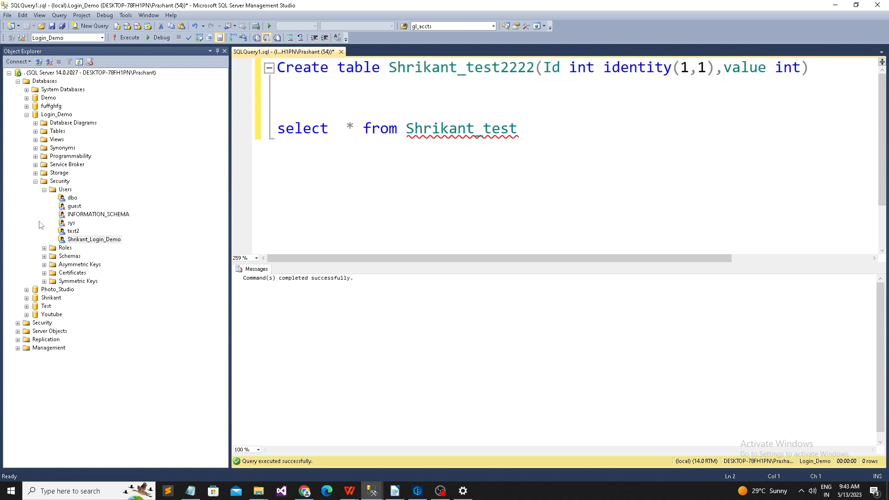
Step: Tick db_datareader in the demo user's Owned Schemas and save the properties with OK
{"action": "right_click", "coordinate": [86, 239]}
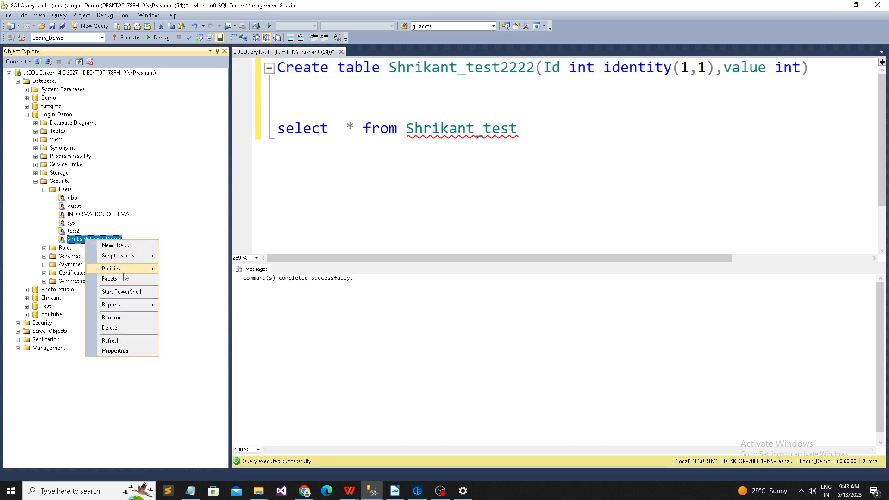
{"action": "left_click", "coordinate": [127, 355]}
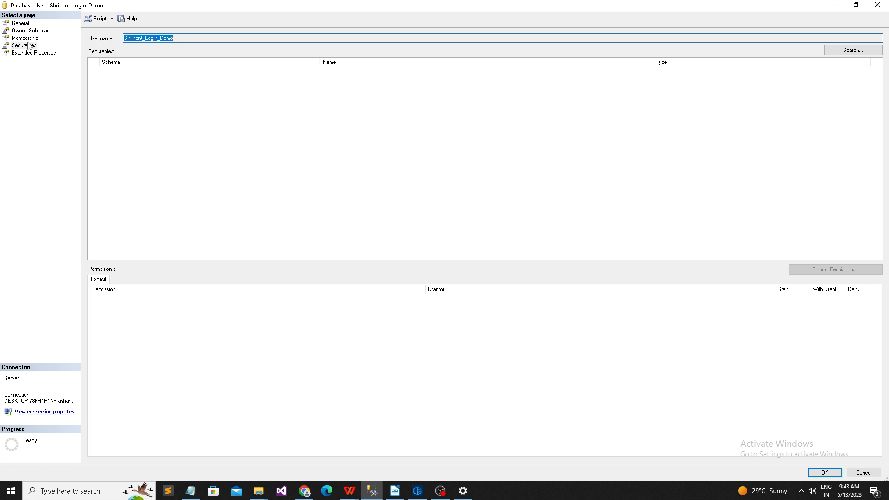
{"action": "left_click", "coordinate": [29, 46]}
{"action": "left_click", "coordinate": [27, 31]}
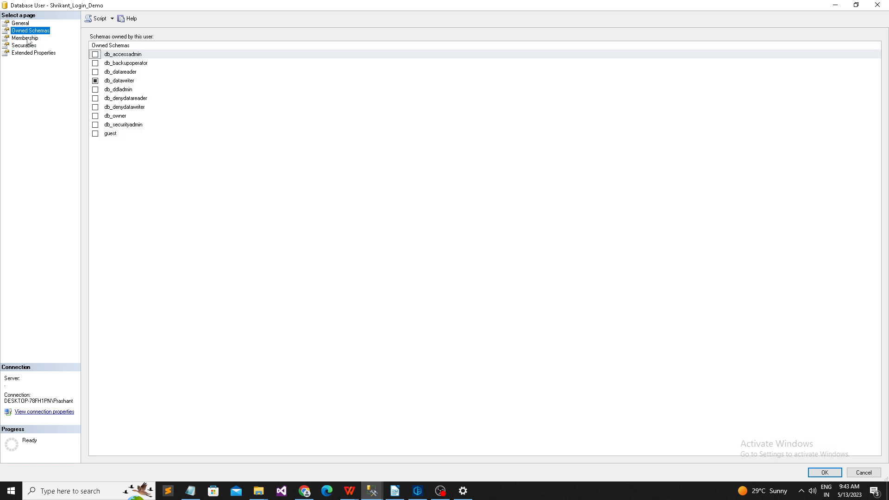
{"action": "left_click", "coordinate": [95, 81]}
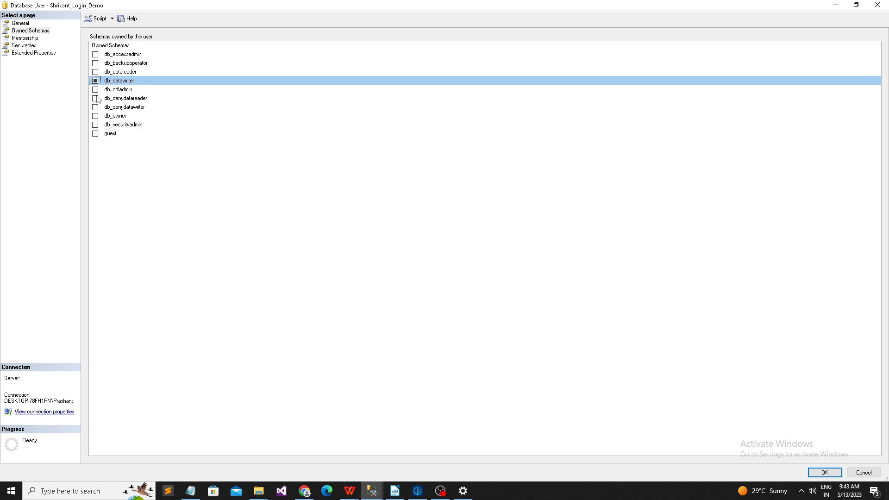
{"action": "left_click", "coordinate": [95, 72]}
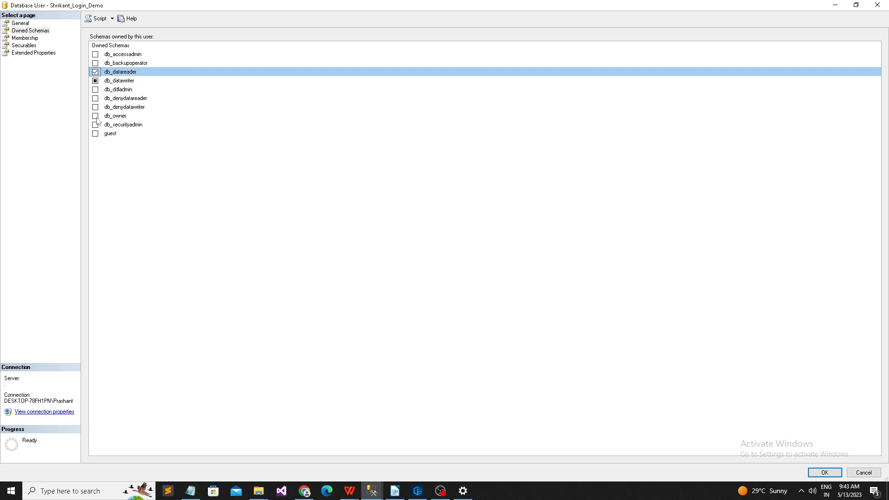
{"action": "left_click", "coordinate": [95, 81]}
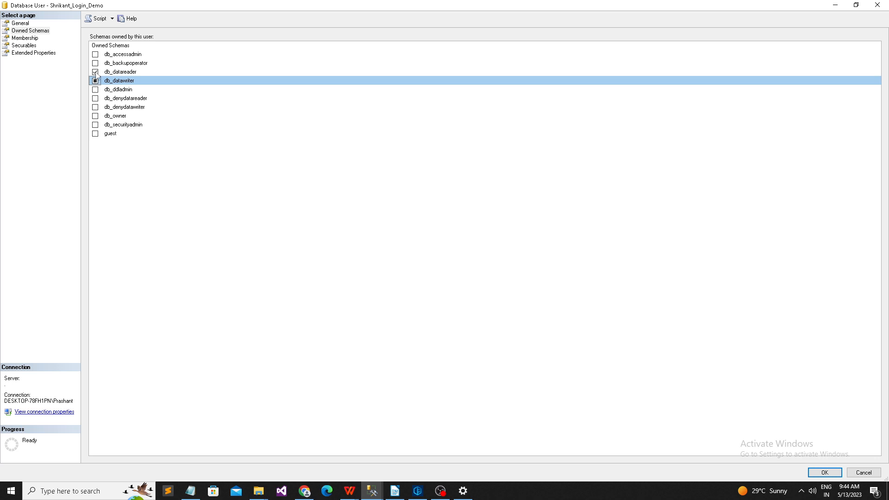
{"action": "left_click", "coordinate": [96, 72]}
{"action": "left_click", "coordinate": [96, 72]}
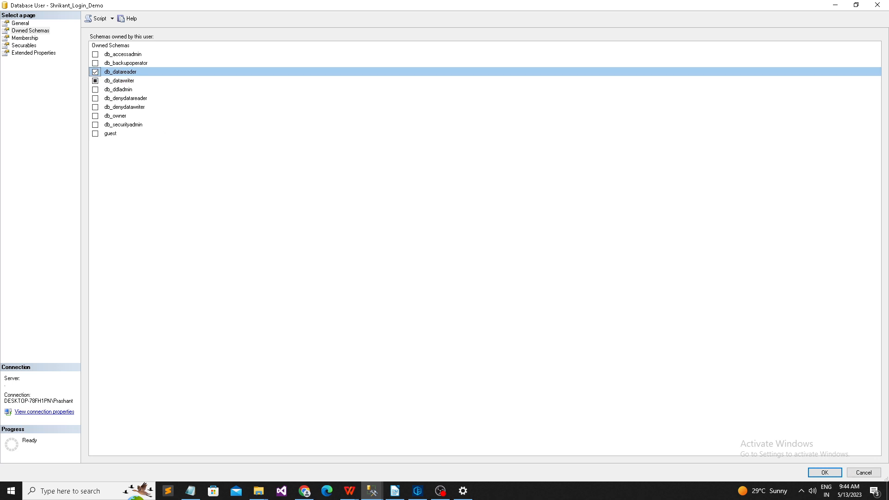
{"action": "left_click", "coordinate": [825, 472]}
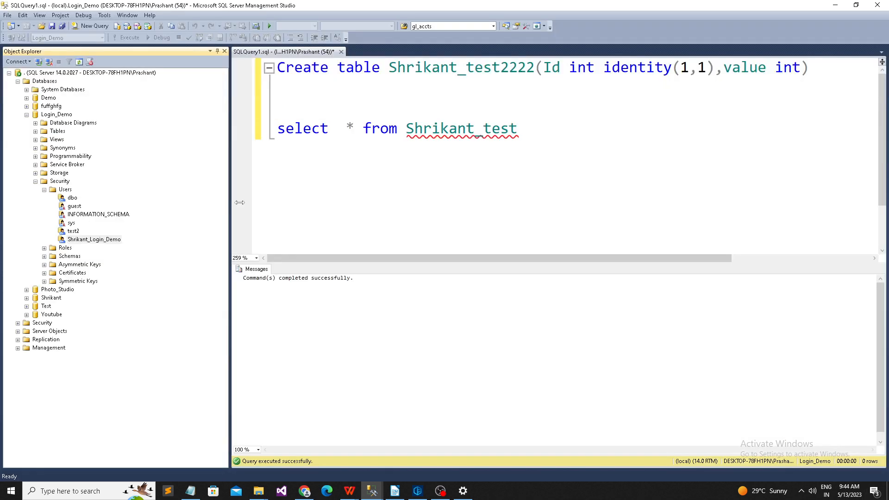
Step: In the demo user's Membership, replace db_datawriter with db_denydatareader, then show Securables
{"action": "right_click", "coordinate": [103, 241]}
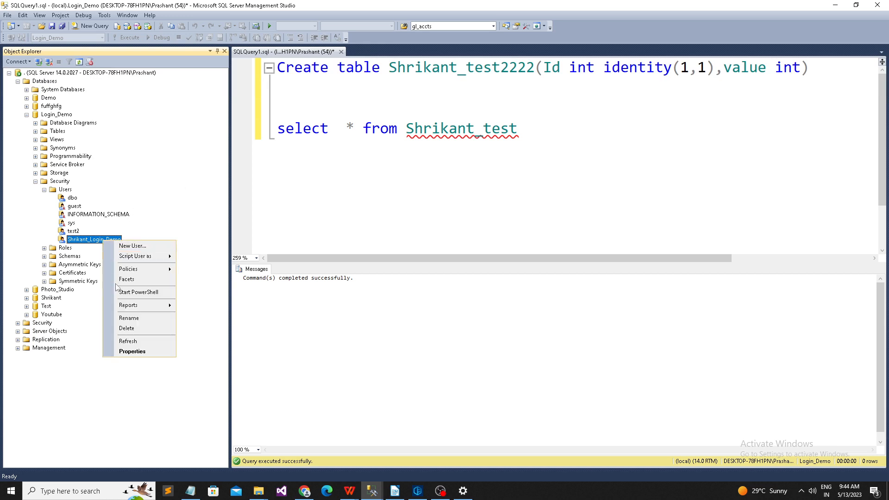
{"action": "left_click", "coordinate": [124, 350]}
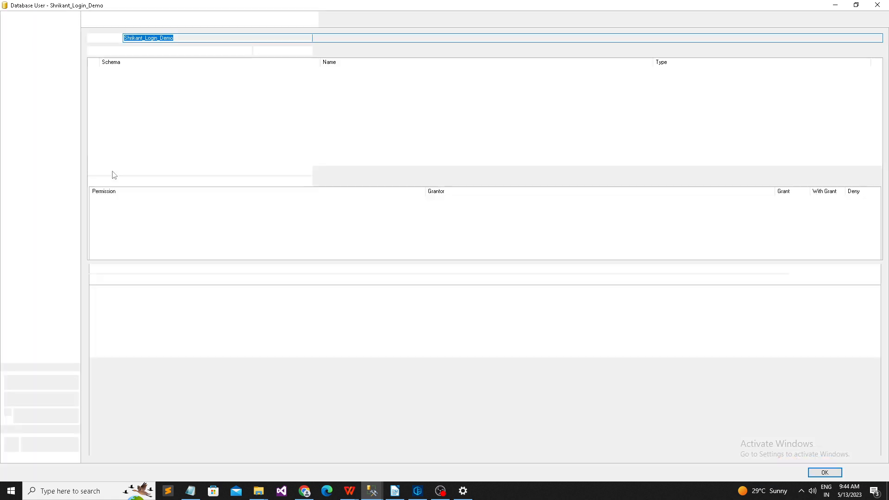
{"action": "left_click", "coordinate": [28, 38]}
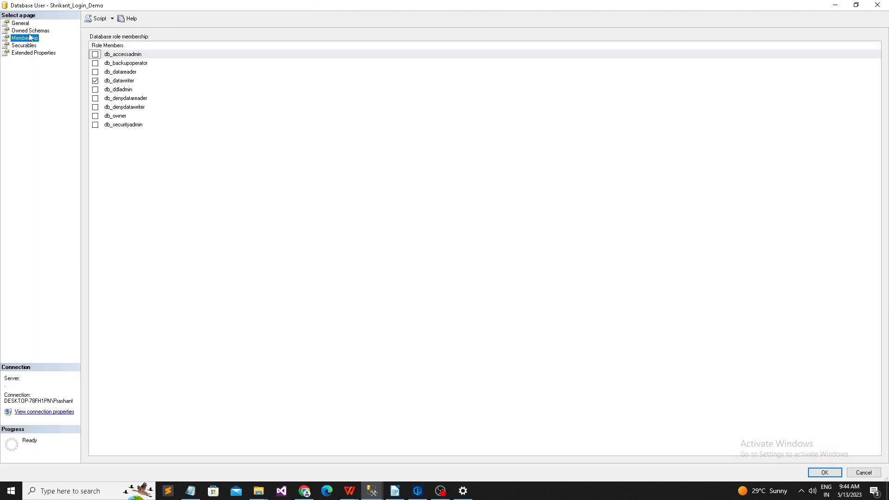
{"action": "left_click", "coordinate": [96, 82]}
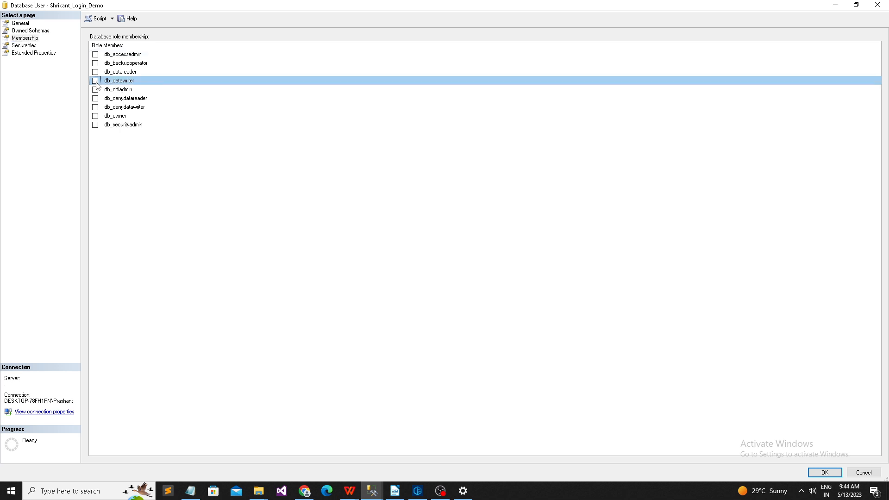
{"action": "left_click", "coordinate": [95, 72]}
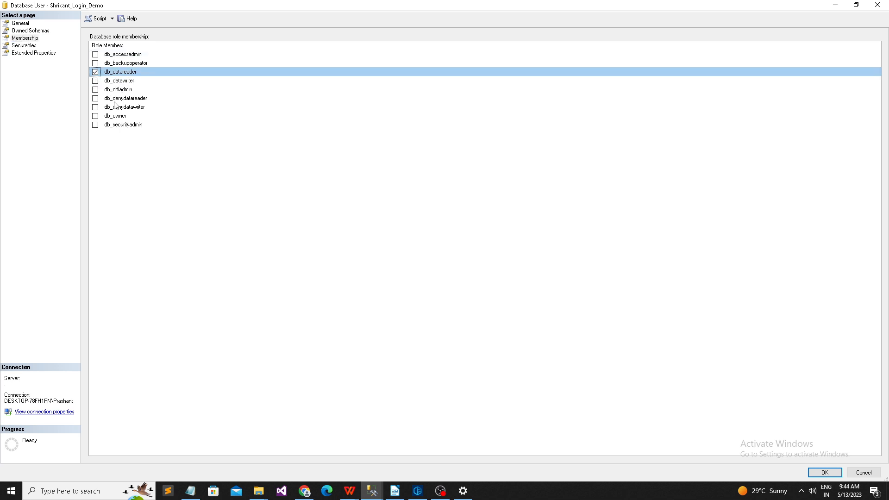
{"action": "left_click", "coordinate": [96, 73]}
{"action": "left_click", "coordinate": [95, 99]}
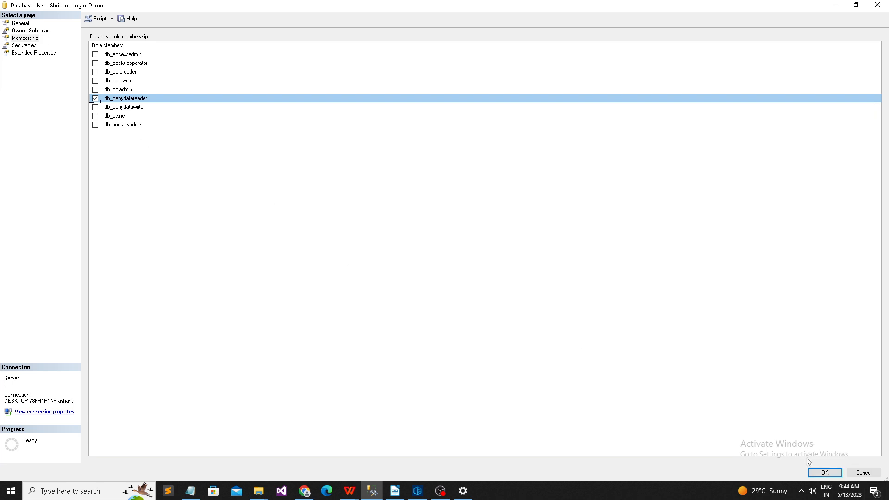
{"action": "left_click", "coordinate": [26, 46]}
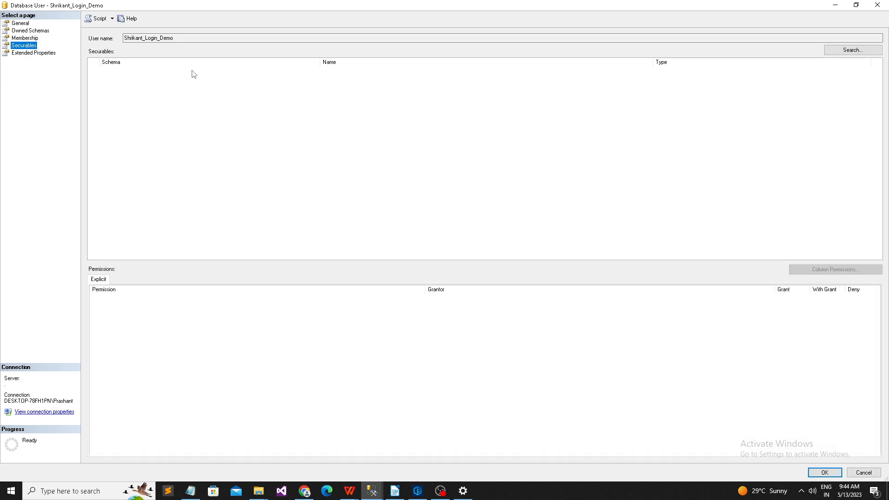
Step: Add the Shrikant_test2222 table as a specific securable, searching Tables object type
{"action": "left_click", "coordinate": [827, 53]}
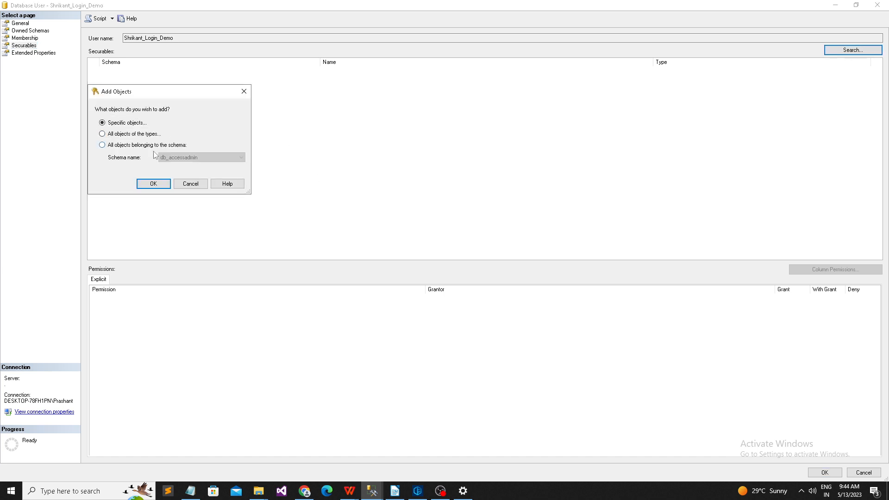
{"action": "left_click", "coordinate": [157, 187]}
{"action": "left_click", "coordinate": [285, 135]}
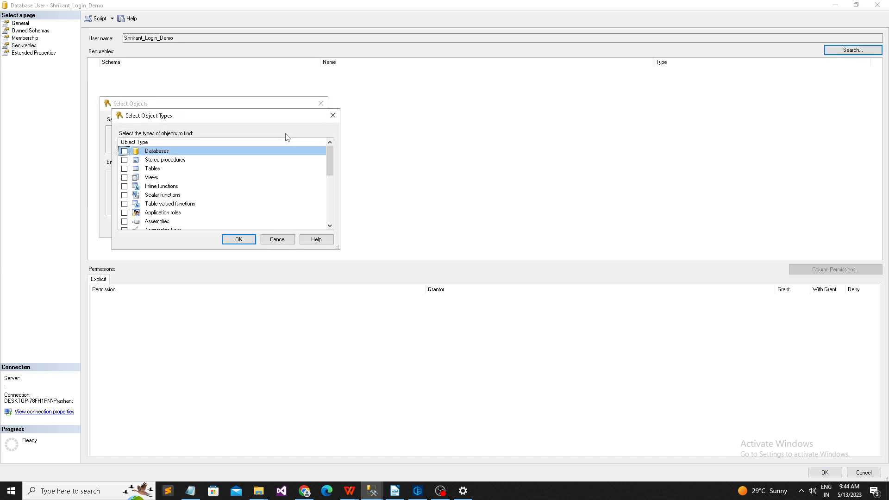
{"action": "left_click", "coordinate": [124, 169]}
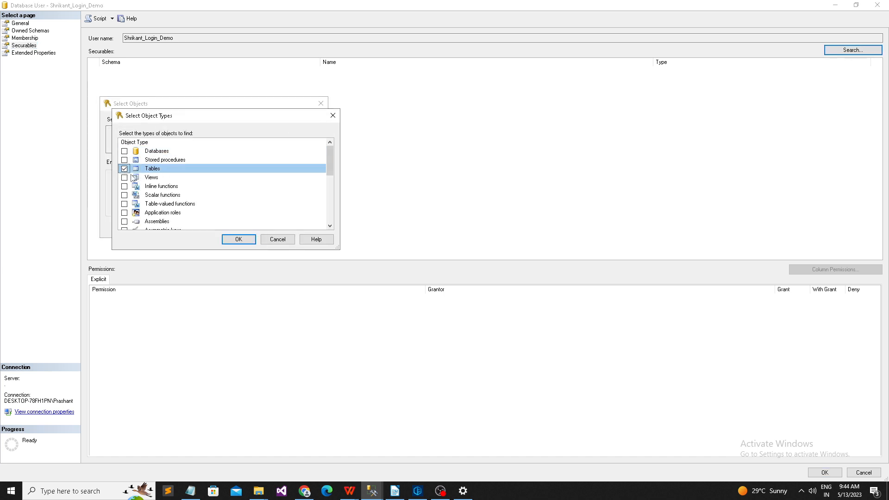
{"action": "left_click", "coordinate": [236, 239]}
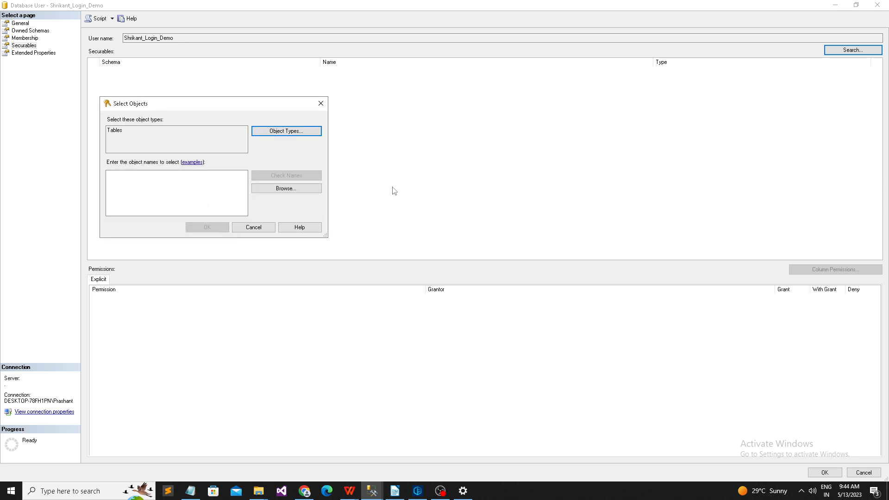
{"action": "left_click", "coordinate": [315, 190]}
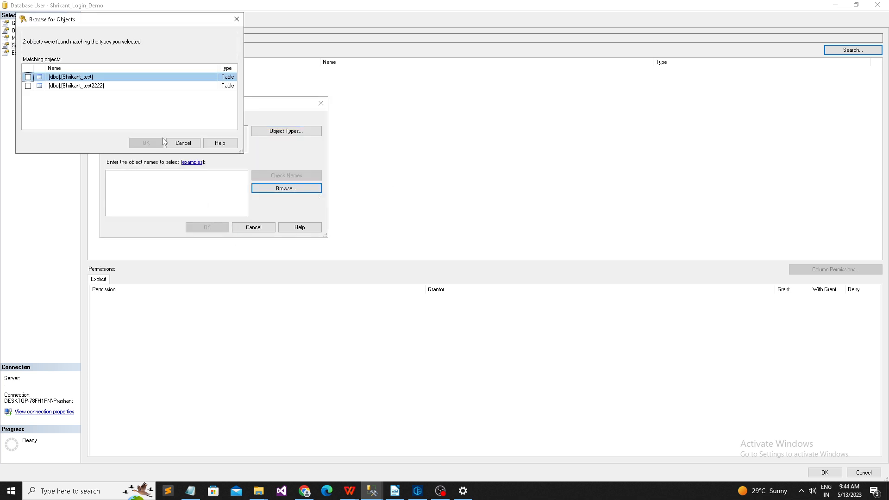
{"action": "left_click", "coordinate": [28, 86]}
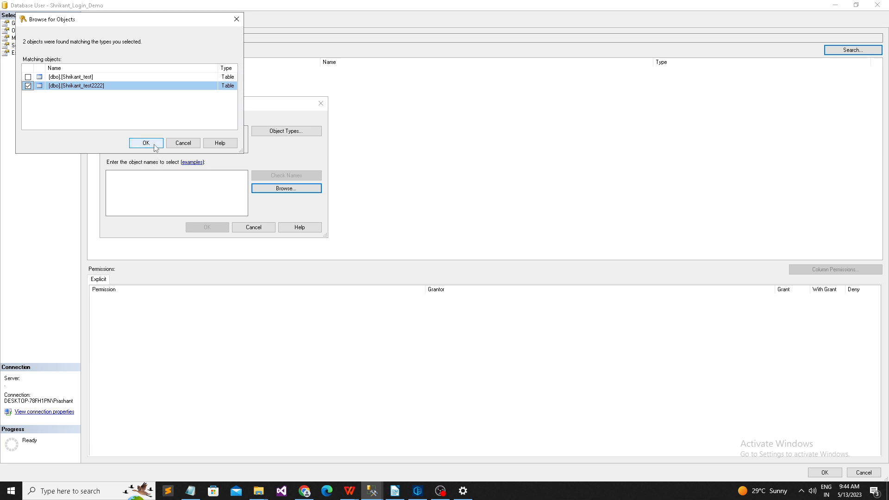
{"action": "left_click", "coordinate": [146, 143]}
{"action": "left_click", "coordinate": [207, 227]}
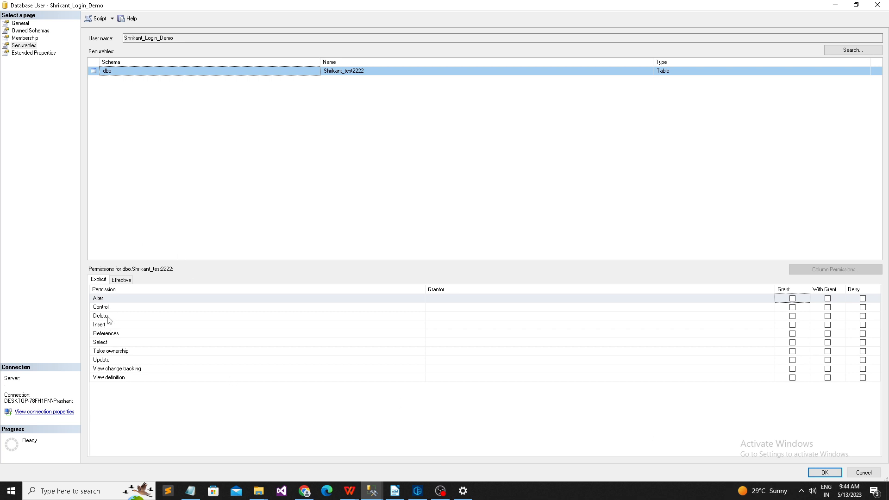
Step: Grant Select on Shrikant_test2222 to the demo user and save with OK
{"action": "left_click", "coordinate": [106, 344]}
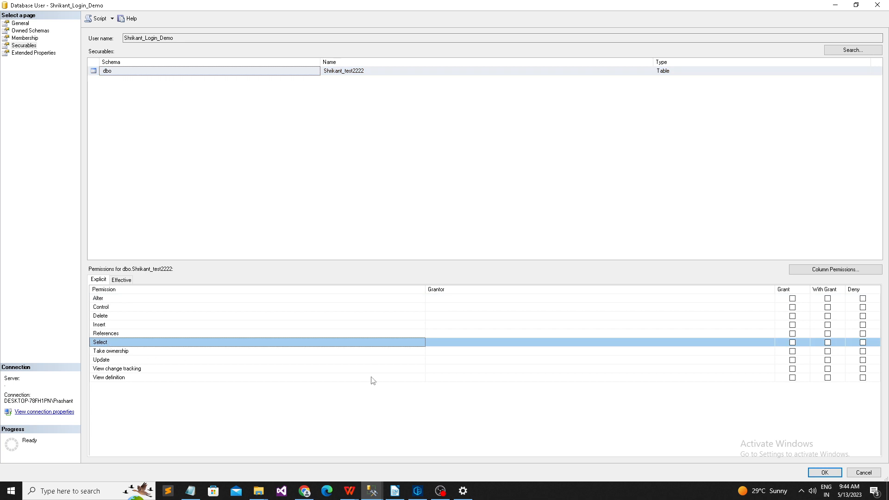
{"action": "left_click", "coordinate": [793, 343]}
{"action": "left_click", "coordinate": [824, 472]}
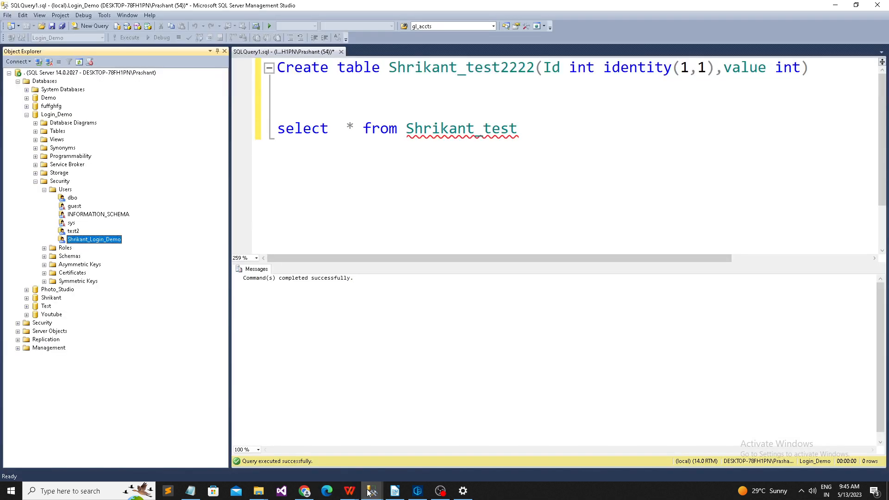
Step: Switch to the demo login's session window and refresh its server connection
{"action": "mouse_move", "coordinate": [371, 491]}
{"action": "left_click", "coordinate": [330, 465]}
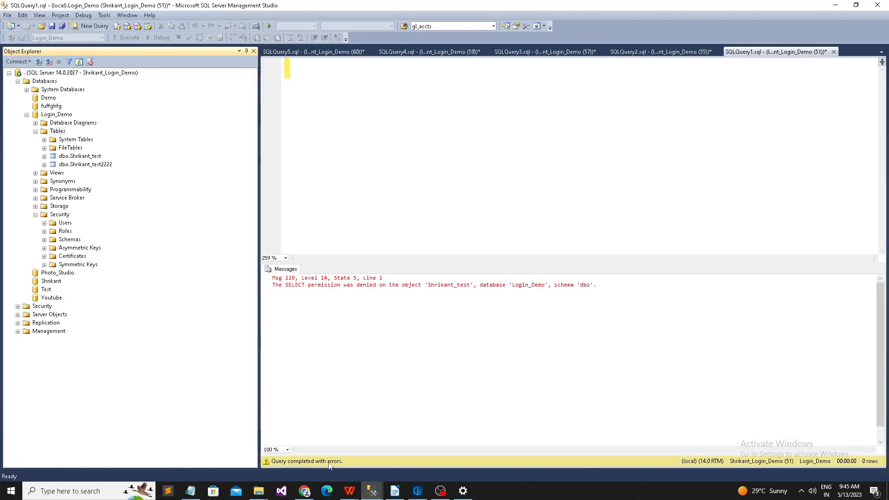
{"action": "left_click", "coordinate": [62, 74]}
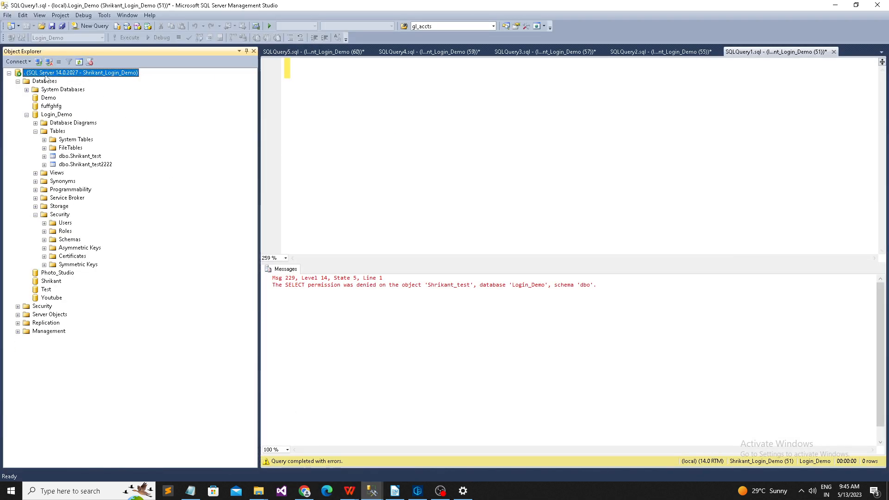
{"action": "left_click", "coordinate": [79, 61]}
Step: Expand Databases > Login_Demo > Tables, dismiss the permission error, and return to the admin window
{"action": "left_click", "coordinate": [18, 81]}
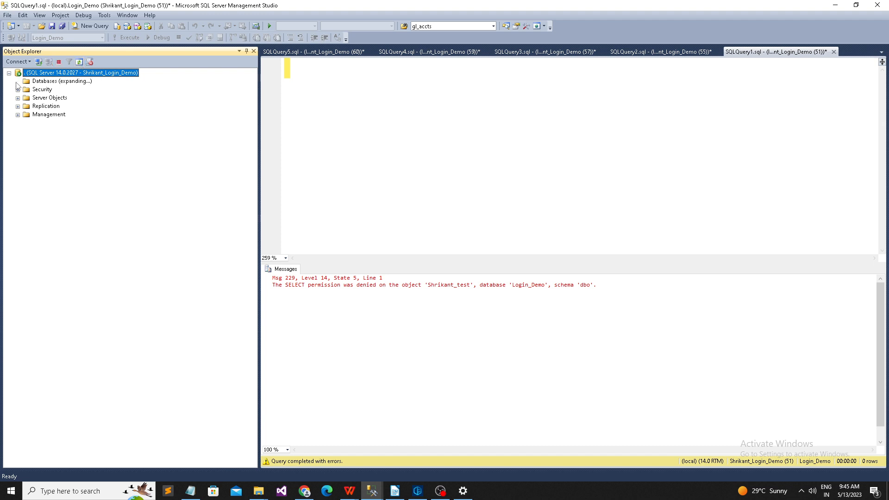
{"action": "left_click", "coordinate": [27, 114]}
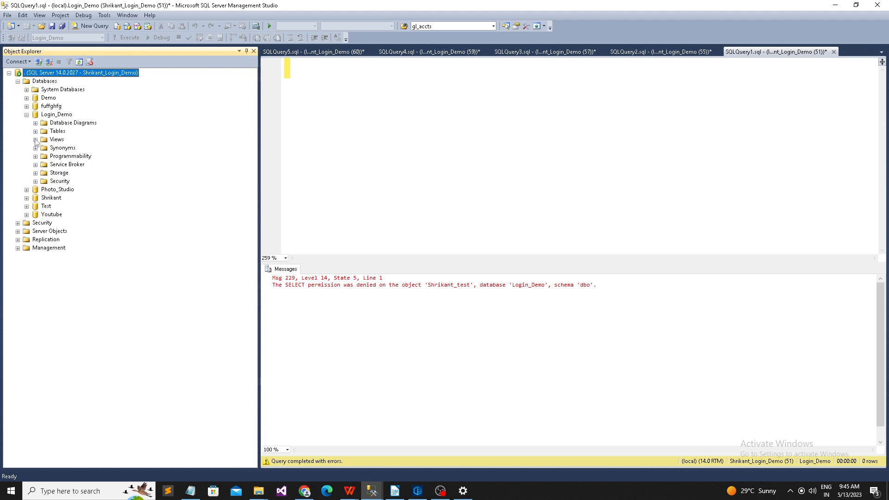
{"action": "left_click", "coordinate": [36, 132]}
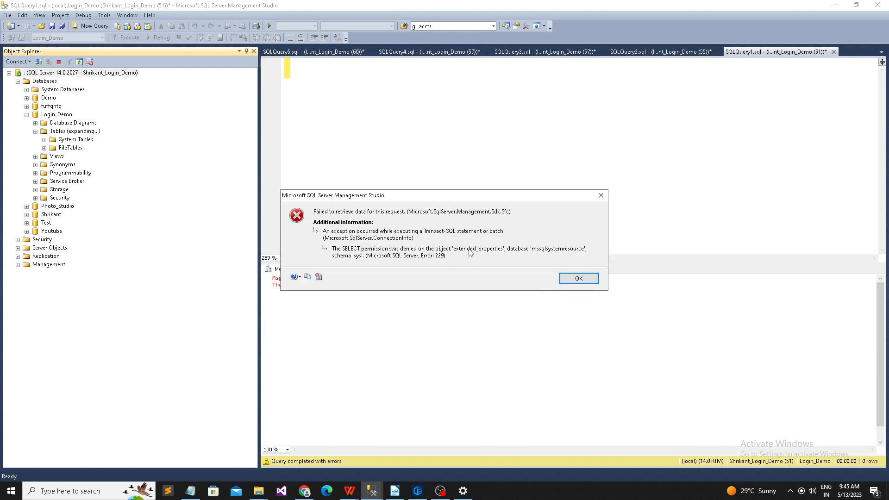
{"action": "left_click", "coordinate": [564, 280]}
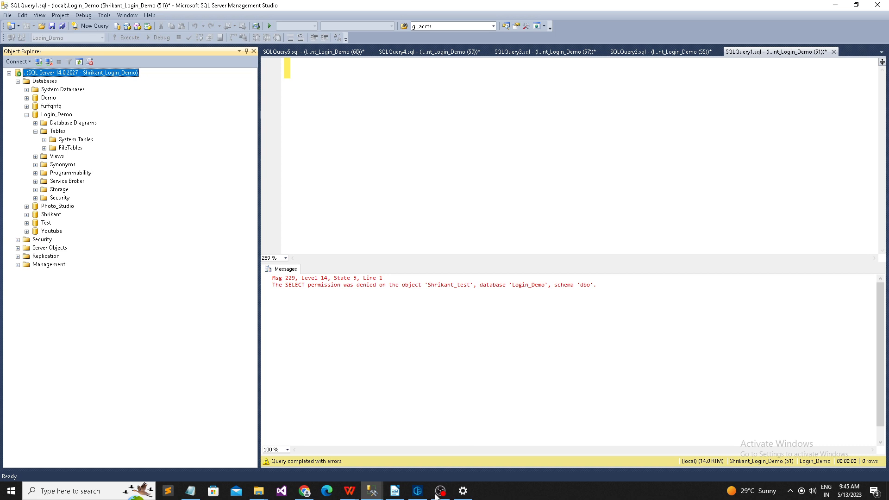
{"action": "left_click", "coordinate": [372, 491]}
{"action": "left_click", "coordinate": [404, 456]}
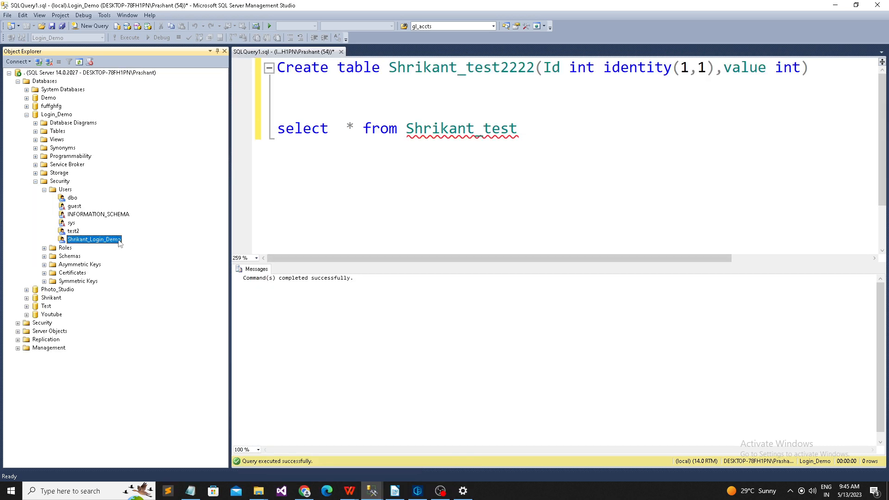
Step: Collapse the database tree and open the demo login's Properties under Security > Logins
{"action": "left_click", "coordinate": [35, 182]}
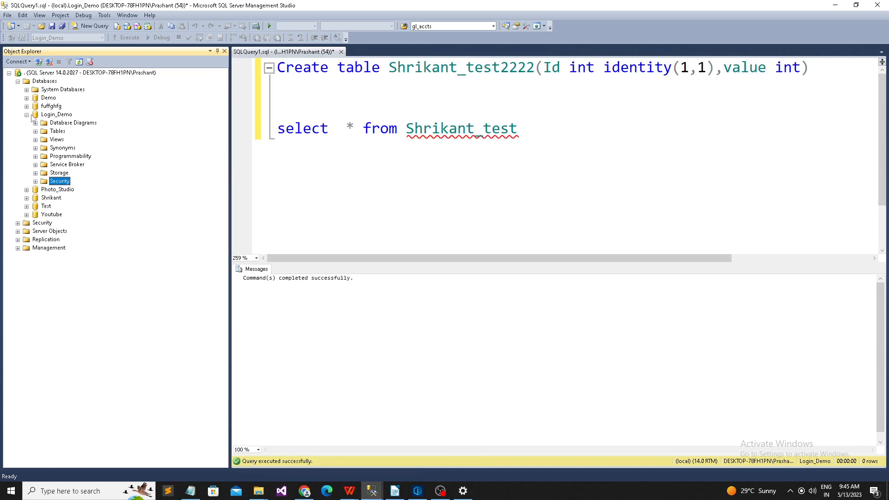
{"action": "left_click", "coordinate": [27, 115]}
{"action": "left_click", "coordinate": [20, 82]}
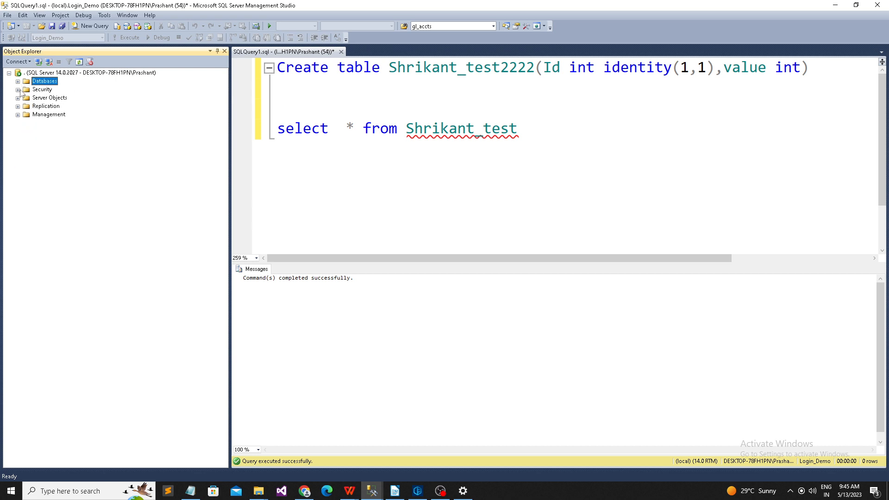
{"action": "left_click", "coordinate": [18, 90]}
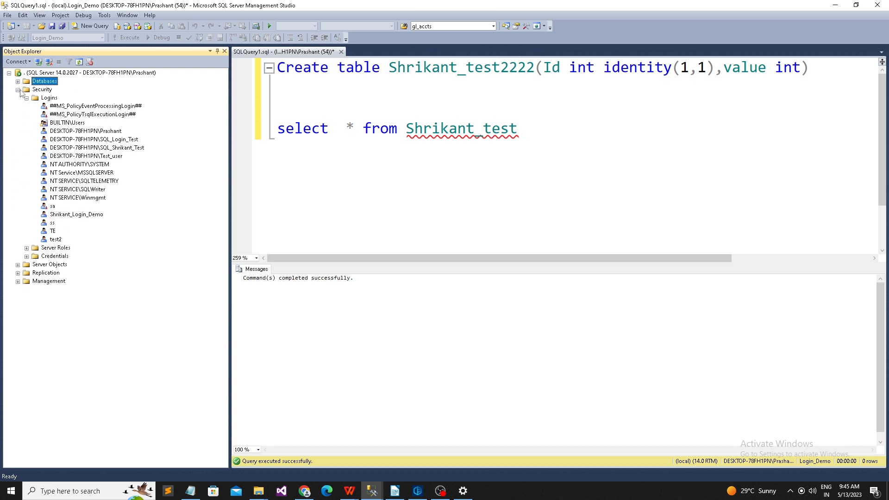
{"action": "right_click", "coordinate": [66, 214]}
{"action": "left_click", "coordinate": [96, 323]}
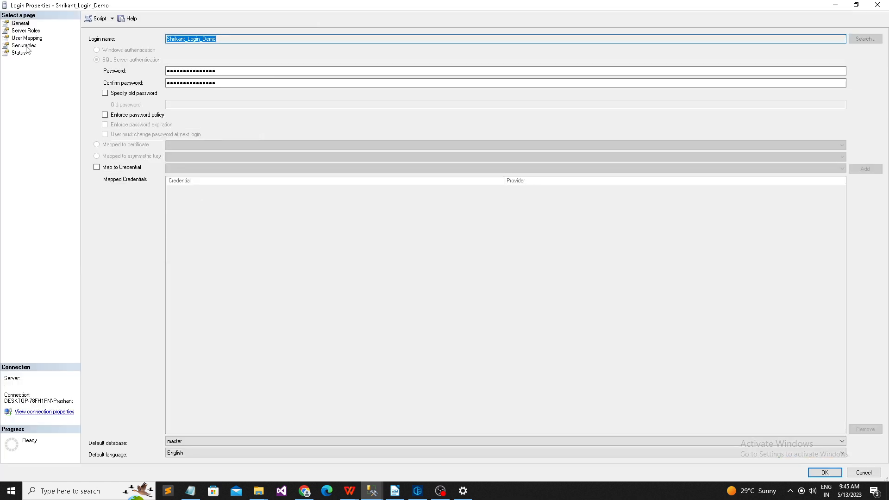
Step: On Securables, grant the login View server state and save with OK
{"action": "left_click", "coordinate": [24, 45]}
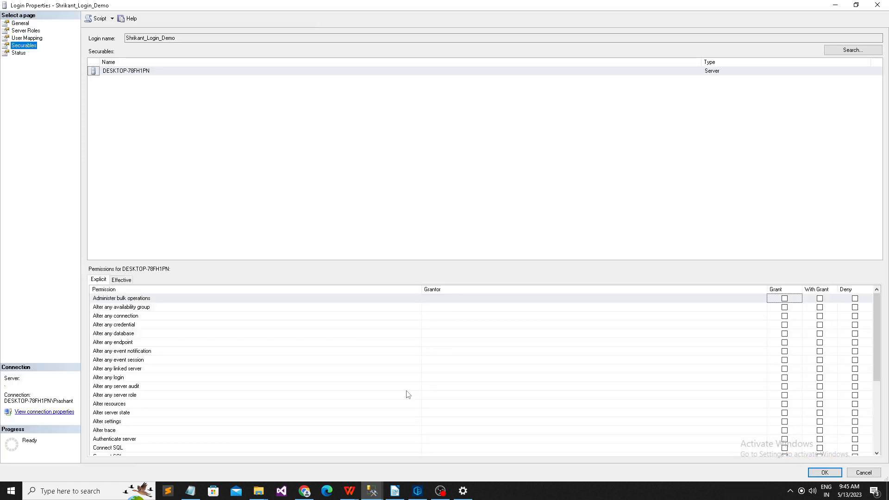
{"action": "scroll", "coordinate": [278, 445], "scroll_direction": "down", "scroll_amount": 4}
{"action": "scroll", "coordinate": [169, 444], "scroll_direction": "down", "scroll_amount": 1}
{"action": "left_click", "coordinate": [136, 449]}
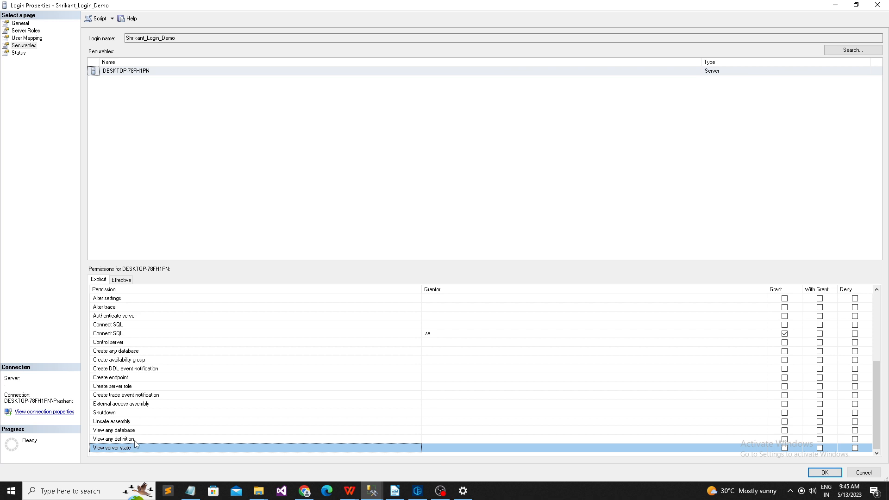
{"action": "left_click", "coordinate": [785, 448]}
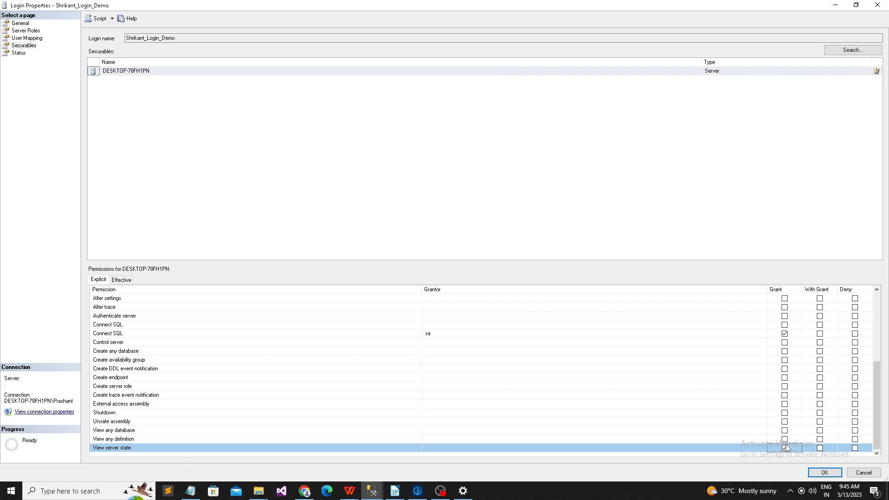
{"action": "left_click", "coordinate": [818, 472]}
Step: In the demo login's window, reconnect Object Explorer with SQL authentication after a failed first attempt
{"action": "mouse_move", "coordinate": [372, 490]}
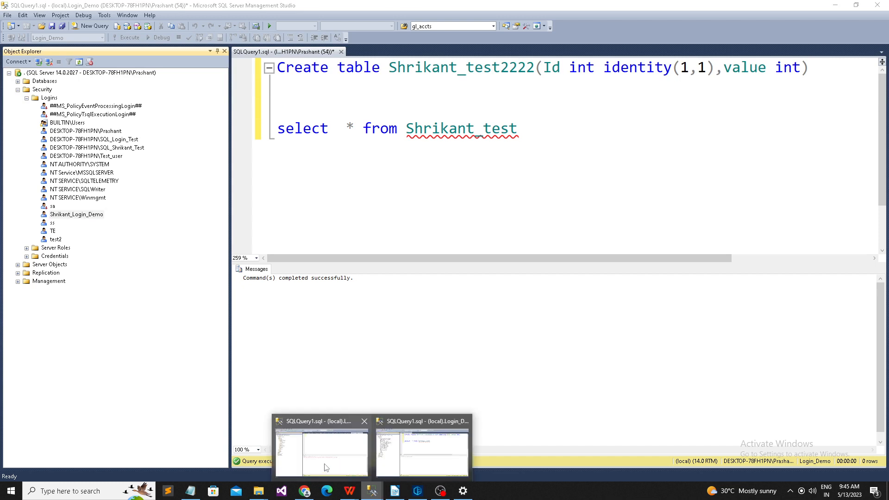
{"action": "left_click", "coordinate": [397, 426]}
{"action": "left_click", "coordinate": [49, 62]}
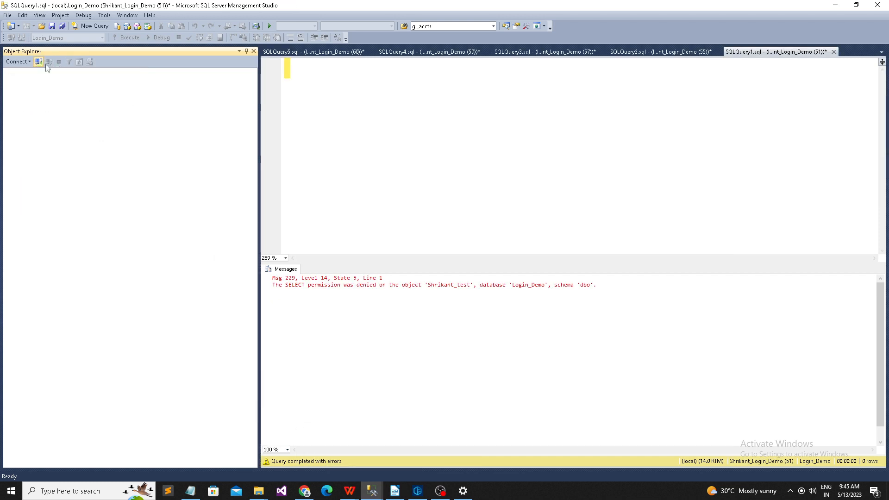
{"action": "left_click", "coordinate": [39, 62]}
{"action": "left_click", "coordinate": [401, 260]}
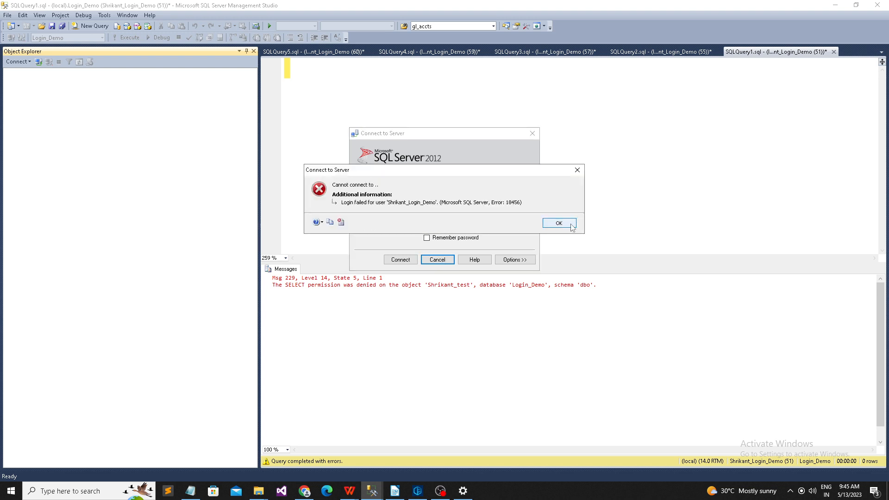
{"action": "left_click", "coordinate": [559, 223]}
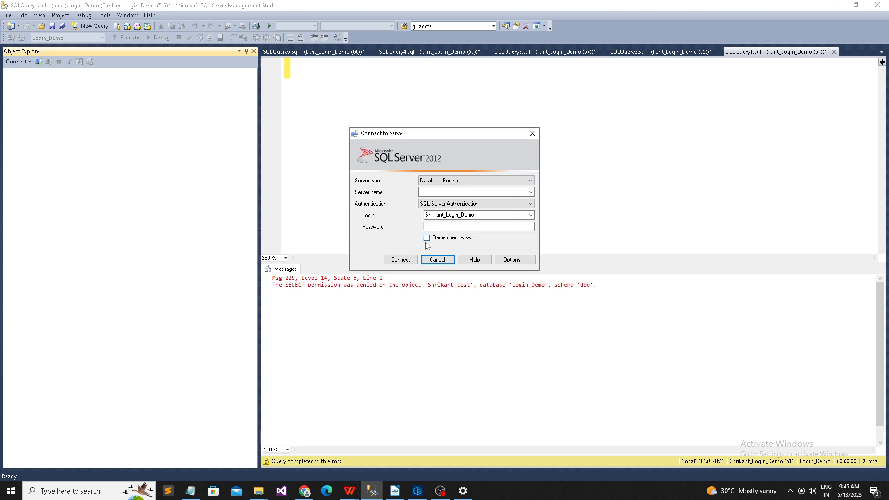
{"action": "left_click", "coordinate": [451, 227]}
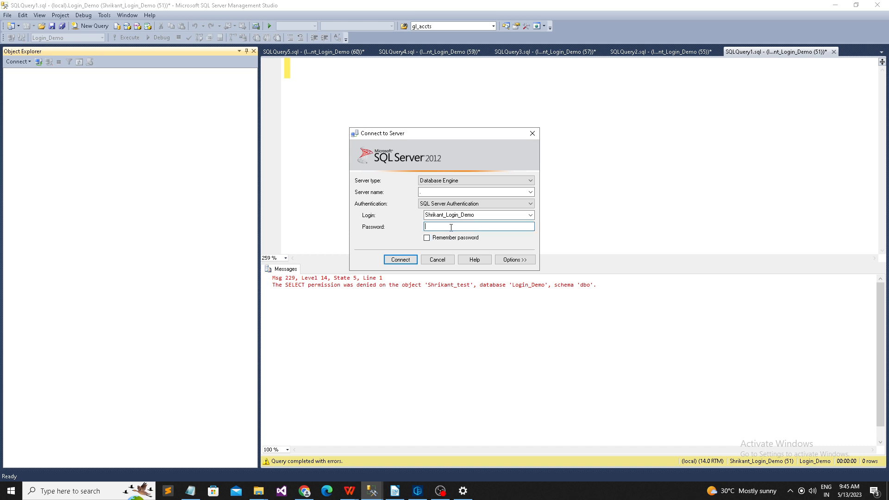
{"action": "left_click", "coordinate": [407, 260]}
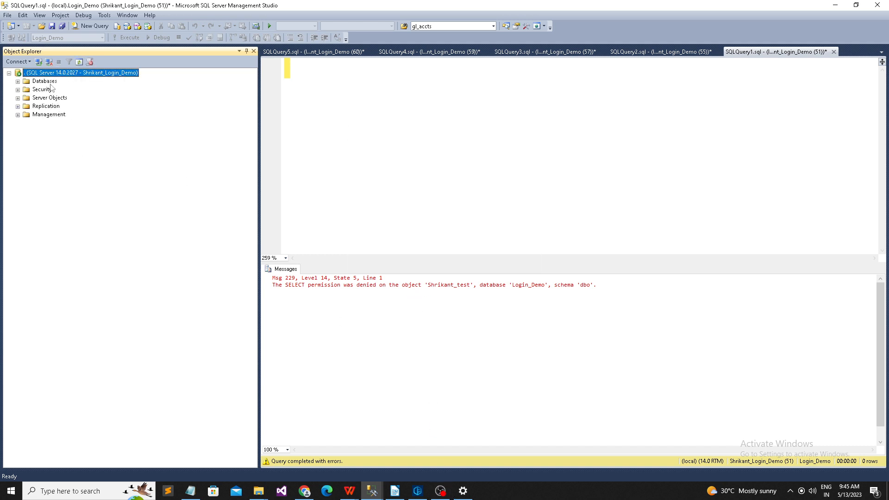
Step: Expand Login_Demo > Tables and refresh it, dismissing the repeated SELECT permission errors
{"action": "left_click", "coordinate": [18, 81]}
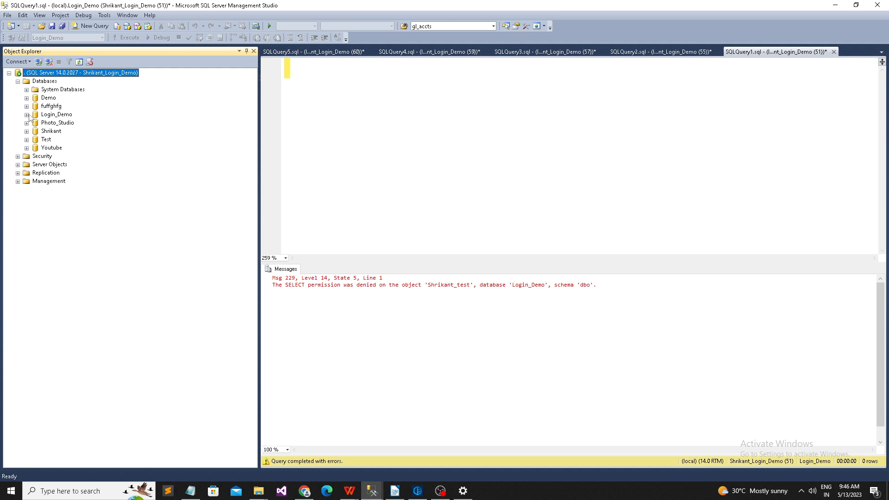
{"action": "left_click", "coordinate": [27, 114]}
{"action": "left_click", "coordinate": [36, 131]}
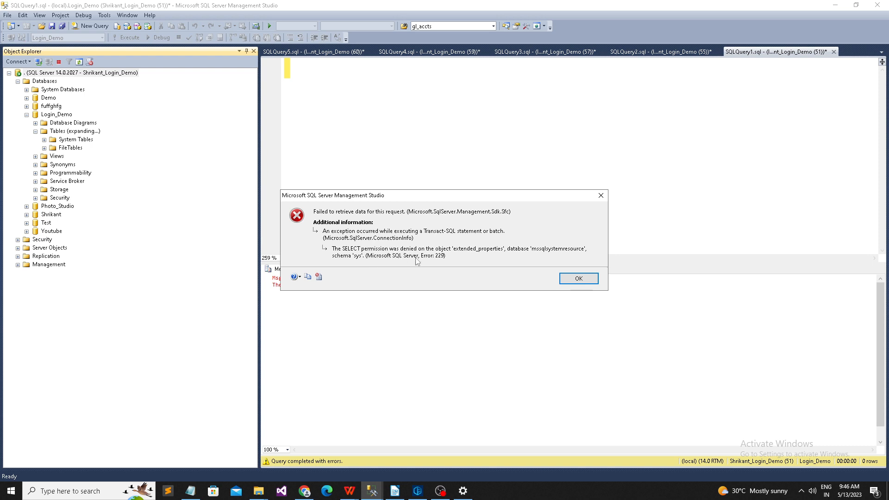
{"action": "left_click", "coordinate": [579, 279]}
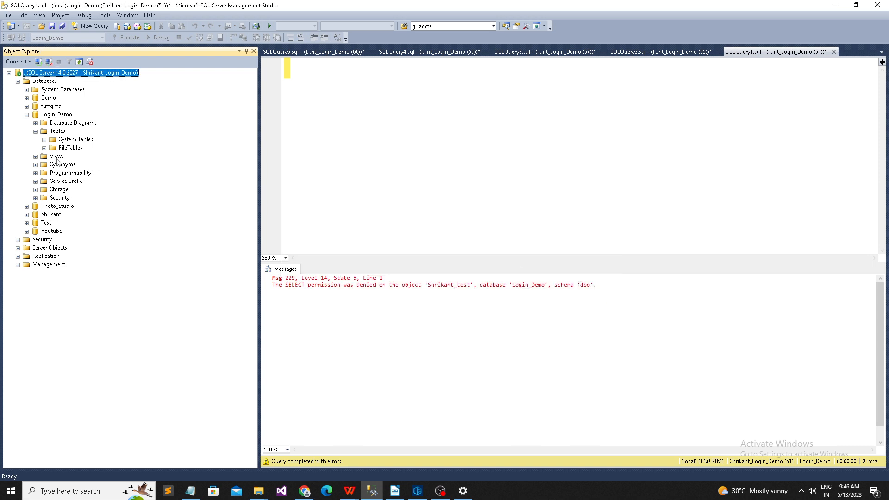
{"action": "right_click", "coordinate": [53, 134]}
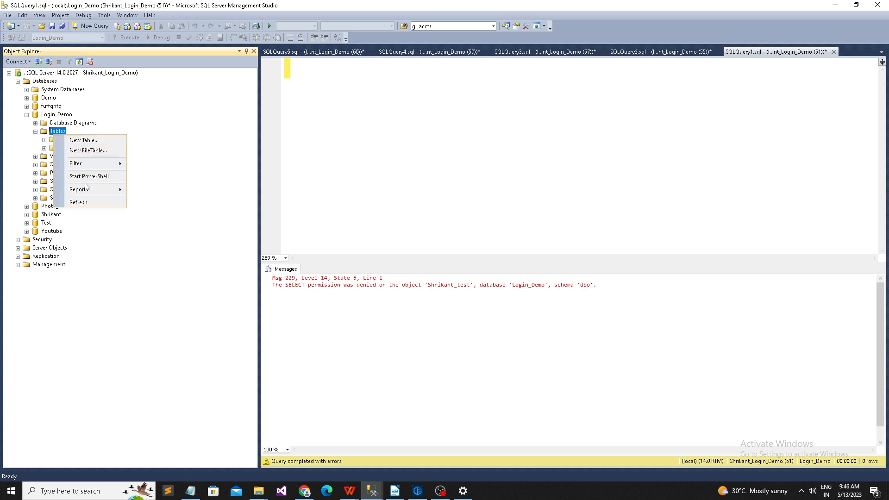
{"action": "left_click", "coordinate": [86, 203]}
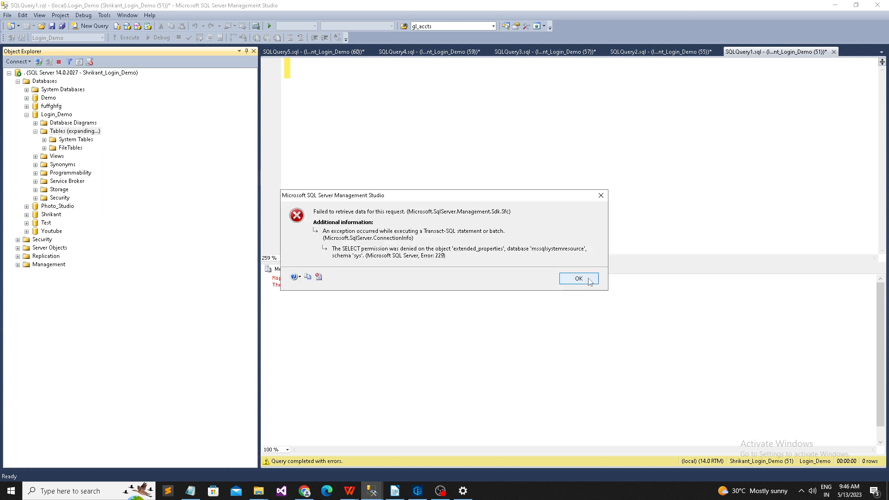
{"action": "left_click", "coordinate": [588, 280]}
Step: In the admin window, review the demo login's roles, user mappings and server permissions, then close
{"action": "left_click", "coordinate": [377, 495]}
{"action": "left_click", "coordinate": [406, 460]}
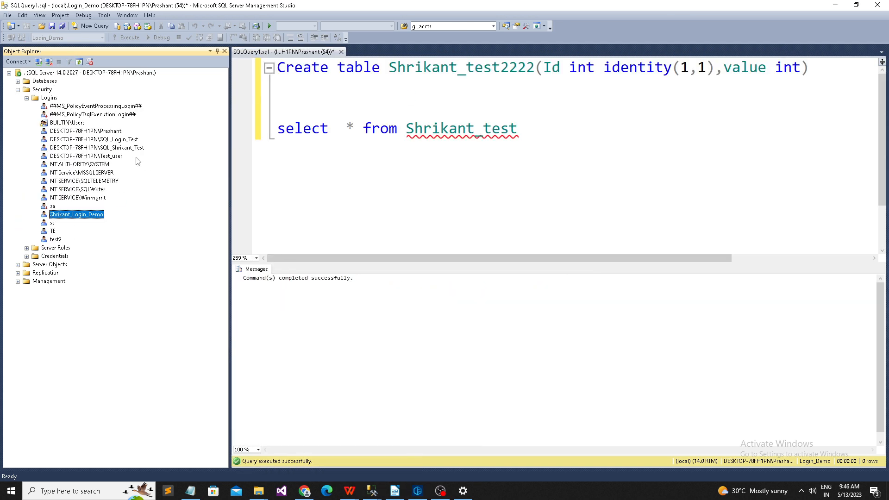
{"action": "right_click", "coordinate": [81, 220]}
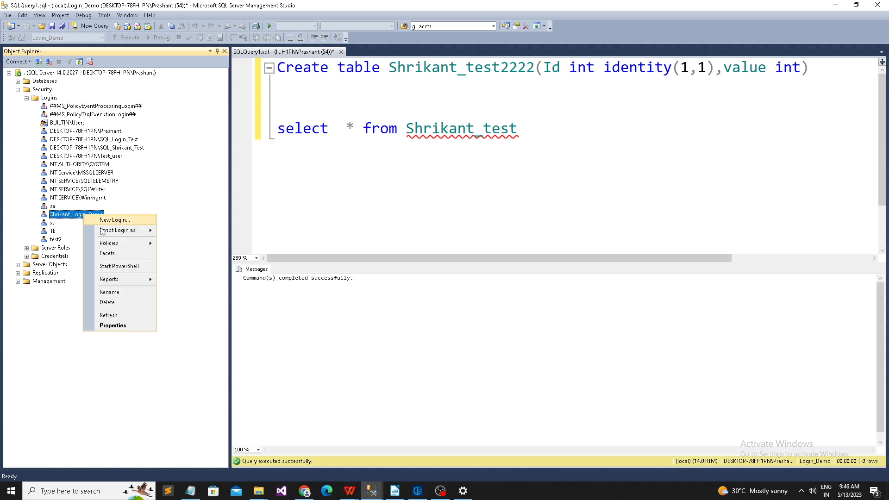
{"action": "left_click", "coordinate": [111, 325]}
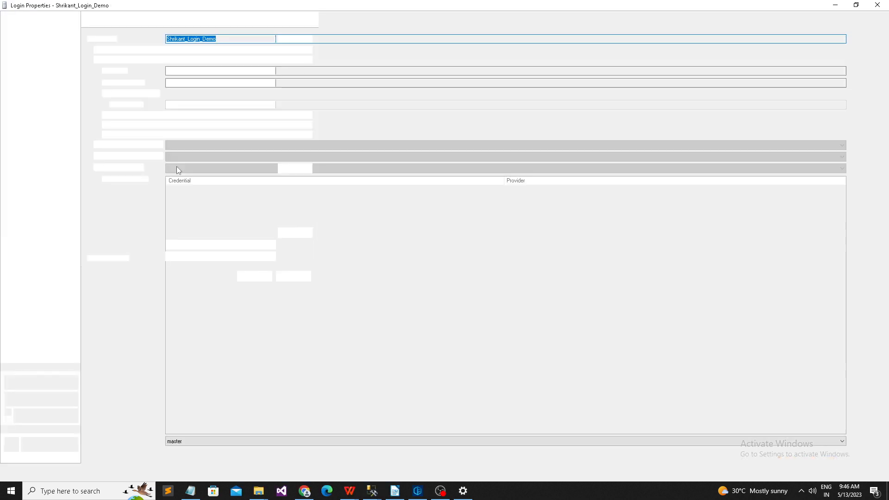
{"action": "left_click", "coordinate": [29, 30]}
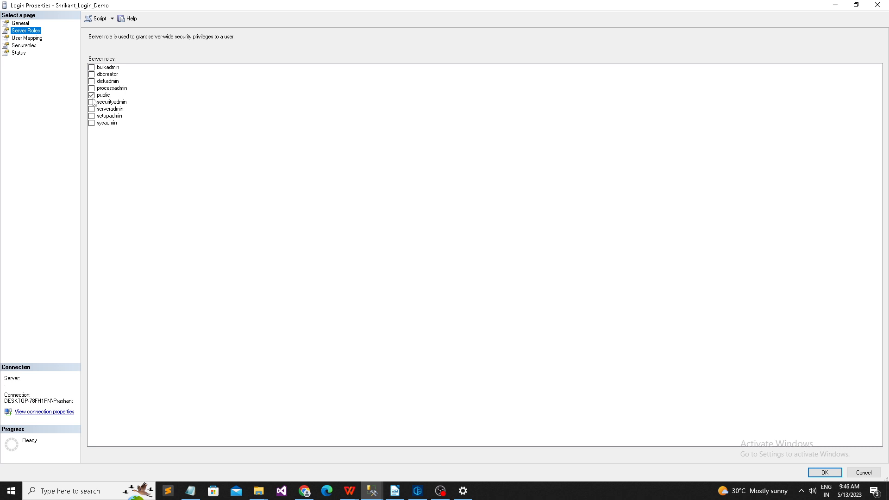
{"action": "left_click", "coordinate": [30, 39]}
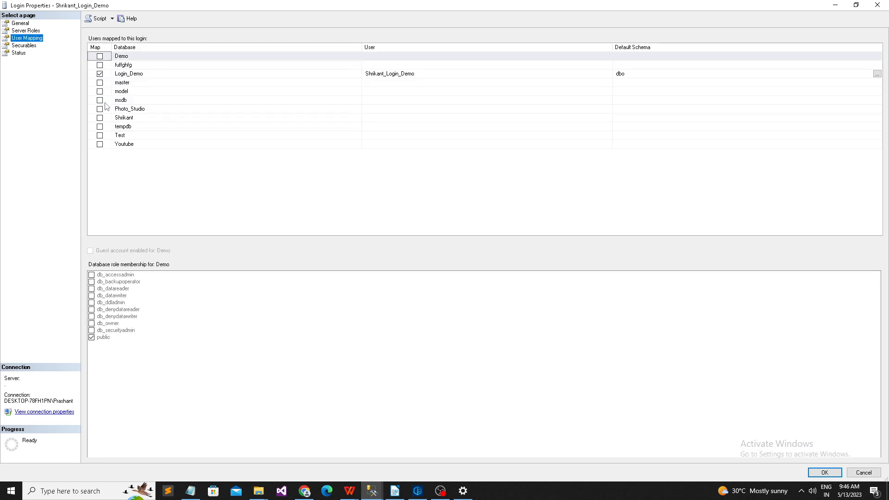
{"action": "left_click", "coordinate": [27, 45]}
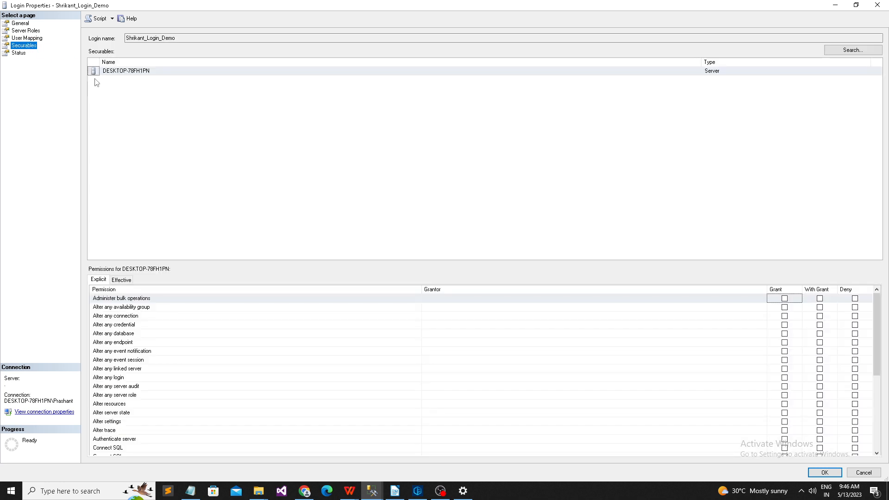
{"action": "left_click", "coordinate": [101, 72]}
{"action": "scroll", "coordinate": [283, 429], "scroll_direction": "down", "scroll_amount": 5}
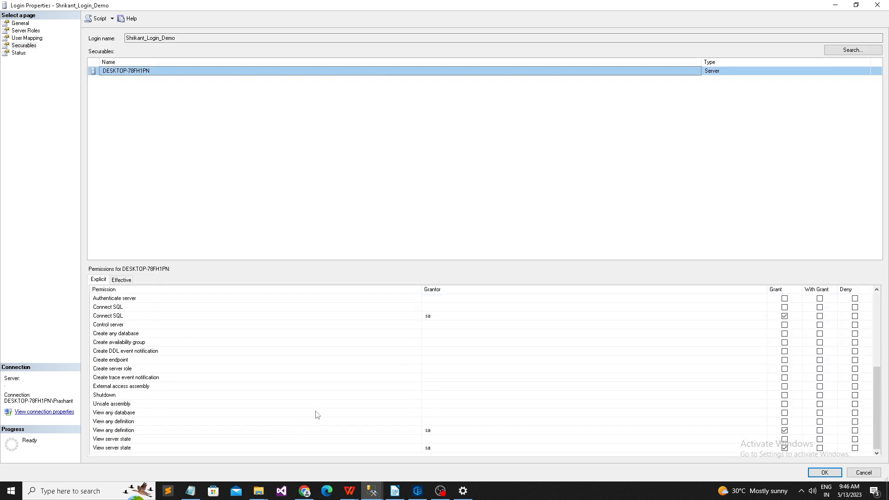
{"action": "scroll", "coordinate": [371, 416], "scroll_direction": "up", "scroll_amount": 4}
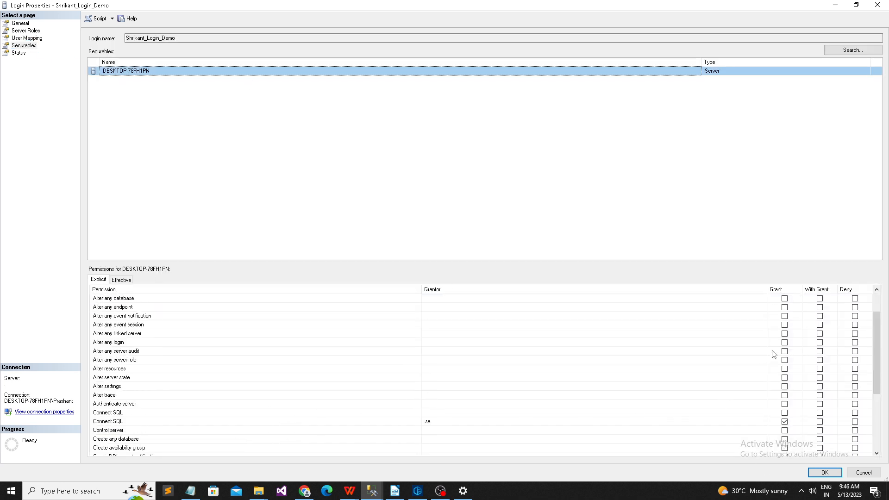
{"action": "left_click", "coordinate": [855, 476]}
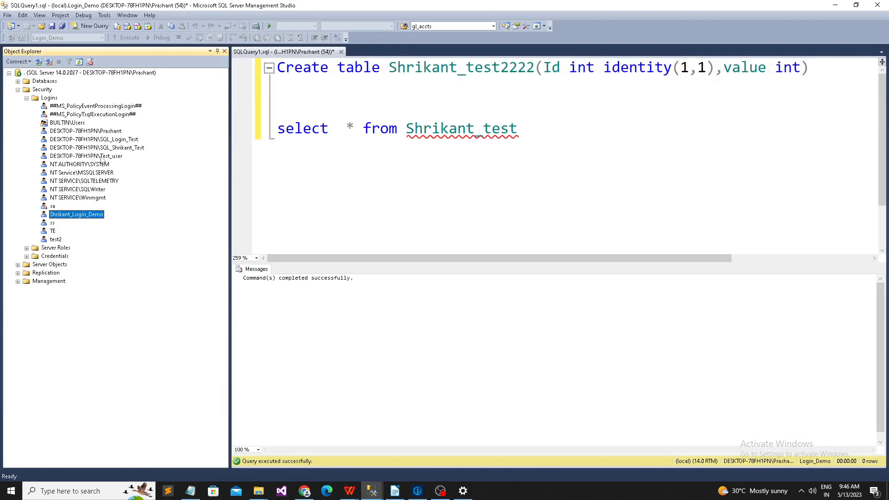
Step: Open the demo database user's Properties from Login_Demo > Security > Users
{"action": "left_click", "coordinate": [27, 97]}
{"action": "left_click", "coordinate": [18, 81]}
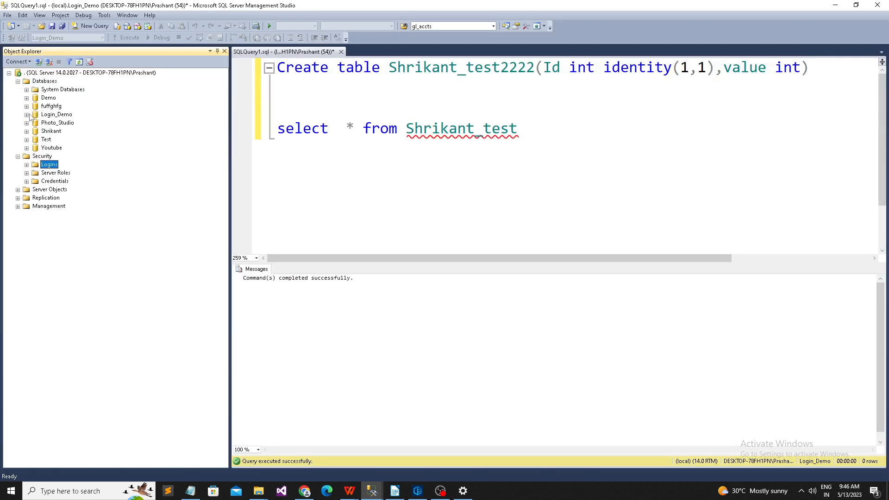
{"action": "left_click", "coordinate": [27, 115]}
{"action": "left_click", "coordinate": [35, 181]}
{"action": "left_click", "coordinate": [44, 189]}
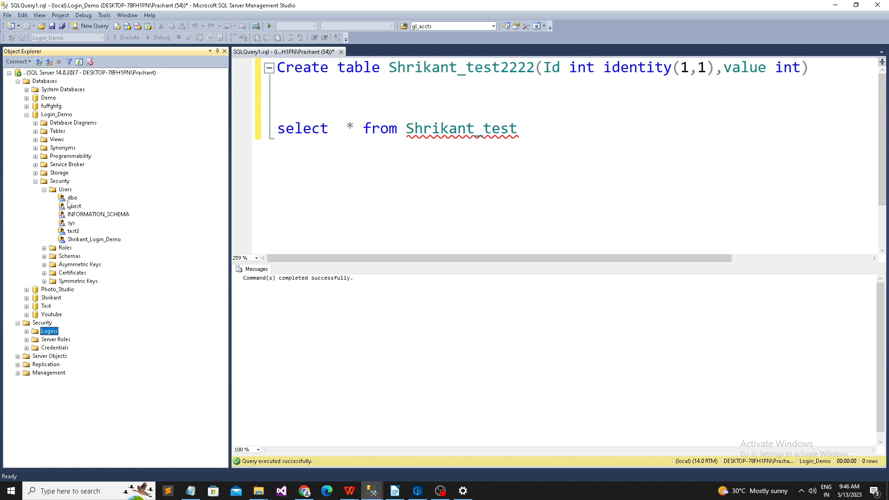
{"action": "right_click", "coordinate": [88, 241]}
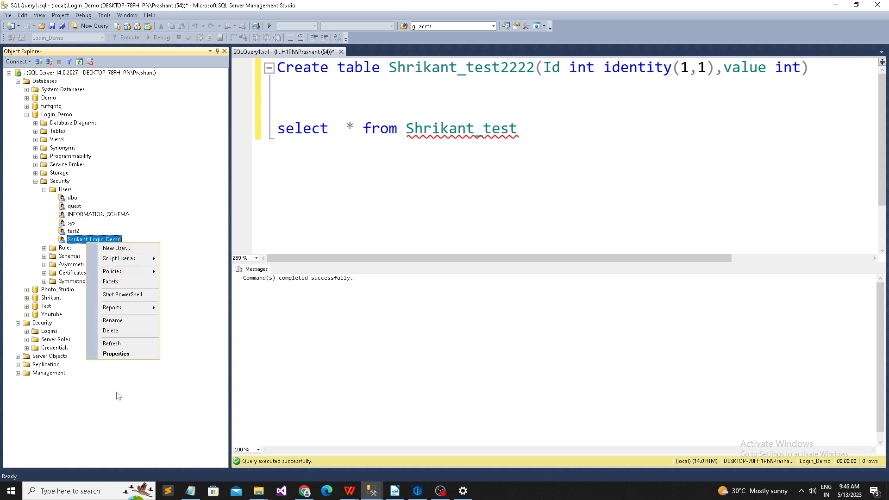
{"action": "left_click", "coordinate": [117, 355]}
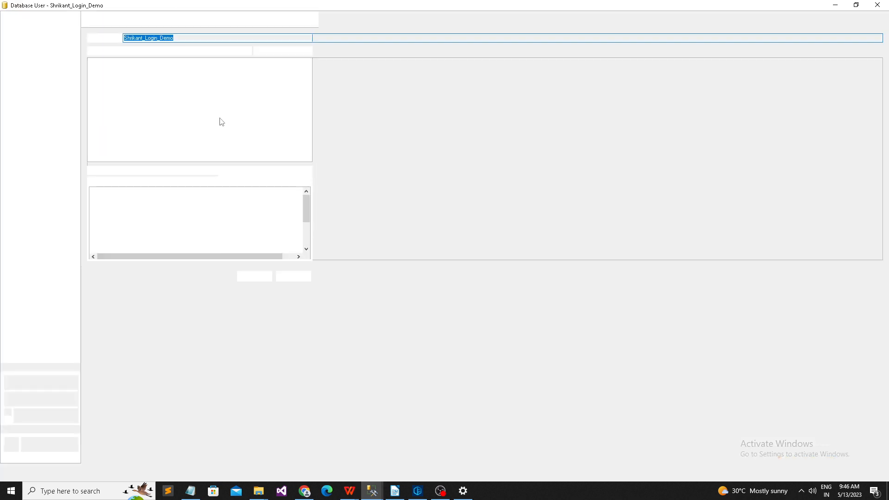
Step: Uncheck db_denydatareader in the user's Membership and save with OK
{"action": "left_click", "coordinate": [24, 45]}
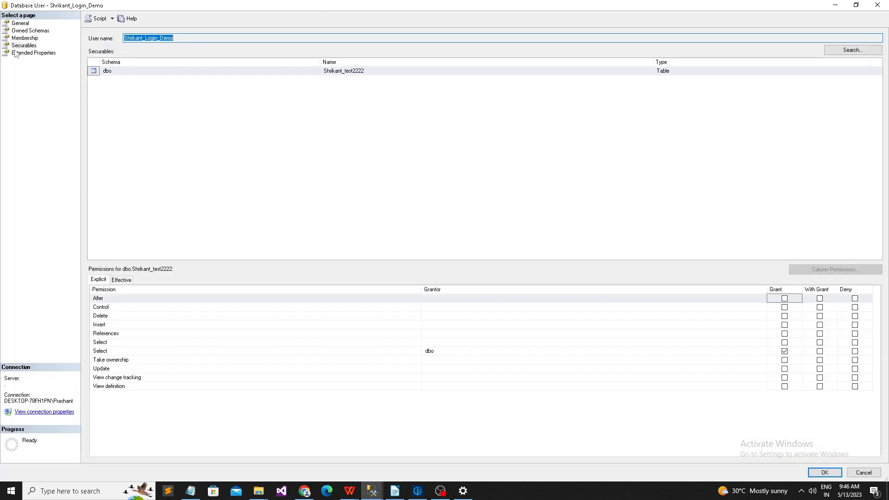
{"action": "left_click", "coordinate": [107, 70]}
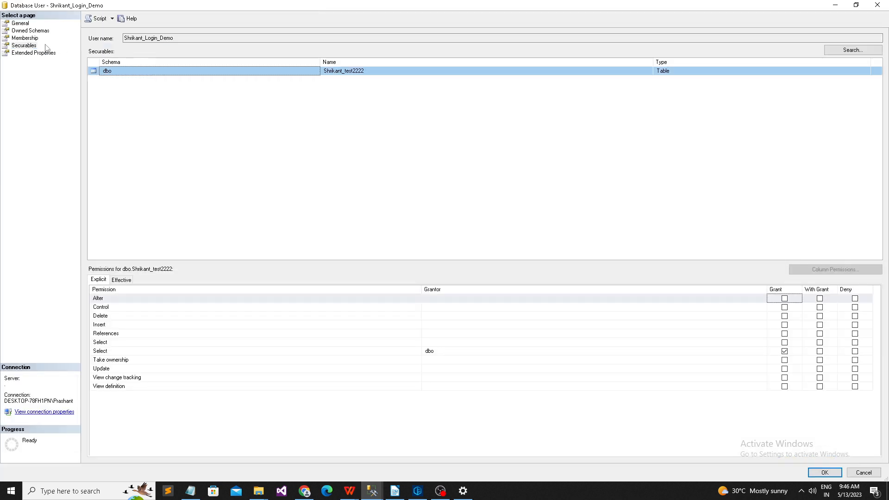
{"action": "left_click", "coordinate": [27, 39]}
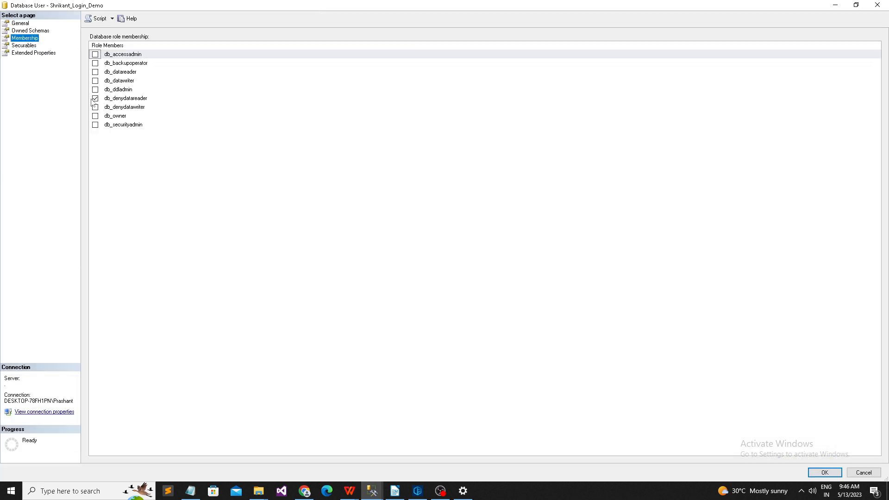
{"action": "left_click", "coordinate": [94, 99]}
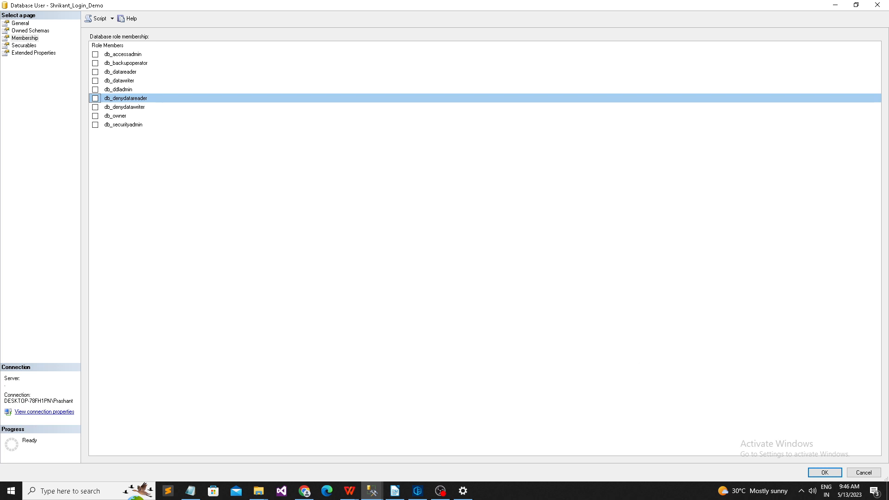
{"action": "left_click", "coordinate": [823, 472]}
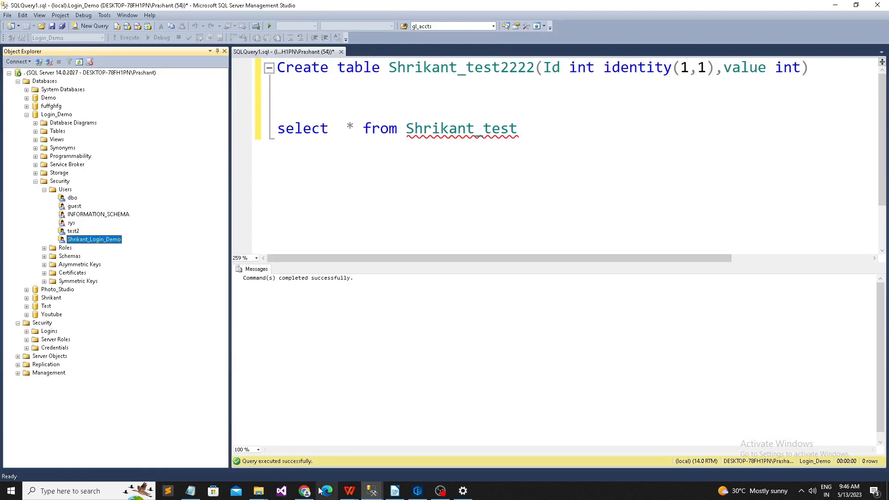
Step: In the demo login's window, reconnect Object Explorer with SQL authentication
{"action": "mouse_move", "coordinate": [371, 491]}
{"action": "left_click", "coordinate": [322, 444]}
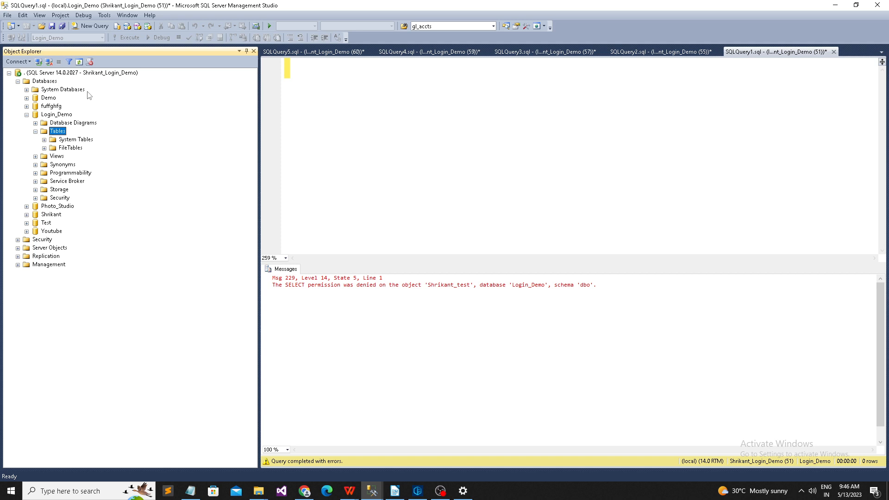
{"action": "left_click", "coordinate": [49, 62]}
{"action": "left_click", "coordinate": [39, 62]}
{"action": "type", "text": "."}
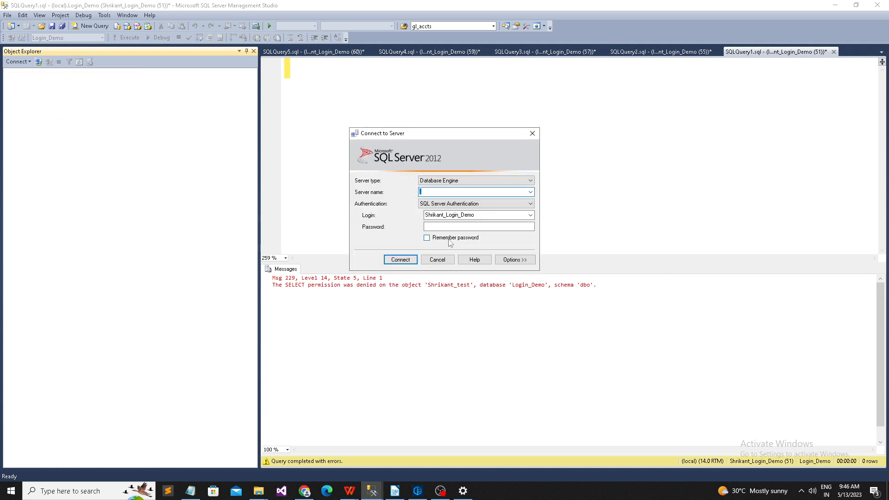
{"action": "left_click", "coordinate": [471, 227]}
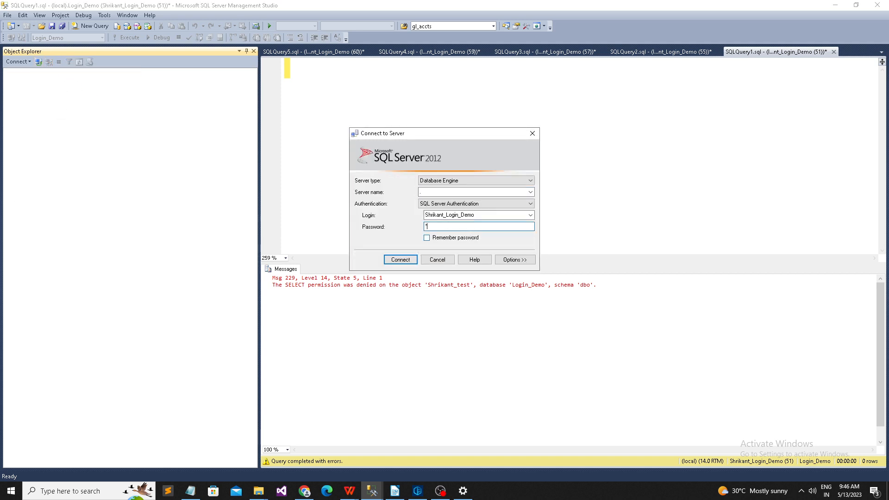
{"action": "left_click", "coordinate": [396, 260]}
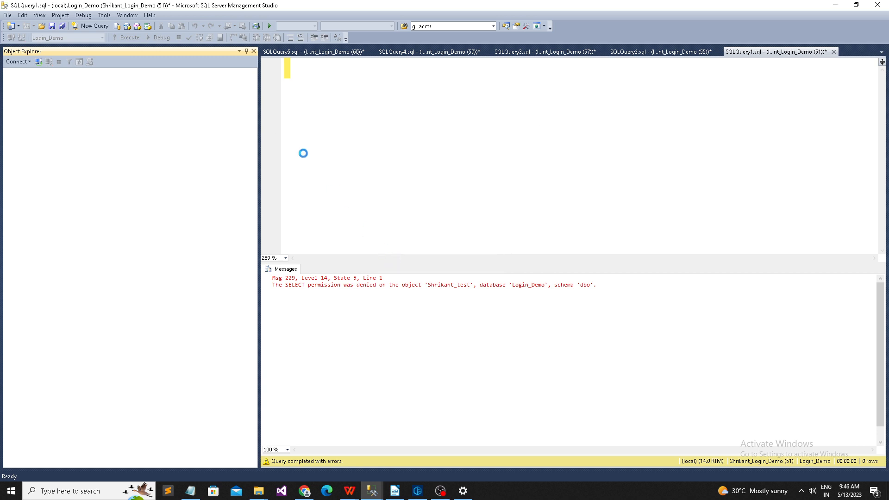
Step: Expand Login_Demo tables, show dbo.Shrikant_test columns, and run Select Top 1000 Rows on it
{"action": "left_click", "coordinate": [18, 81]}
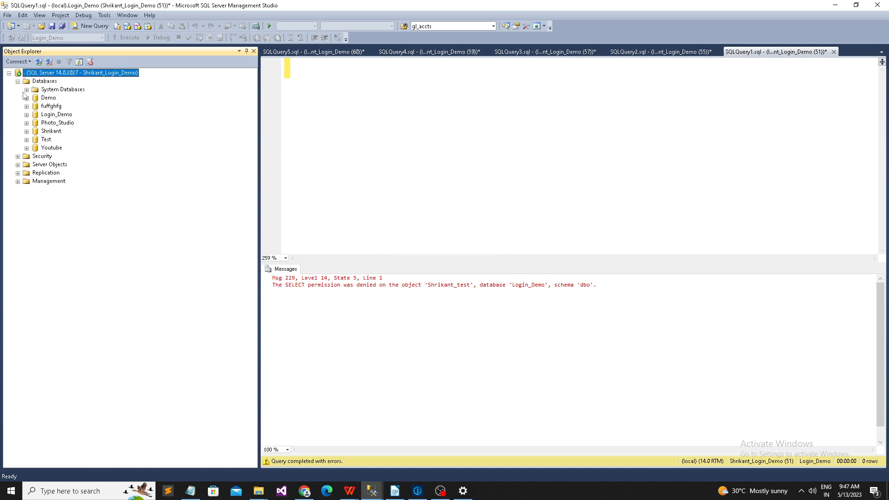
{"action": "left_click", "coordinate": [26, 115]}
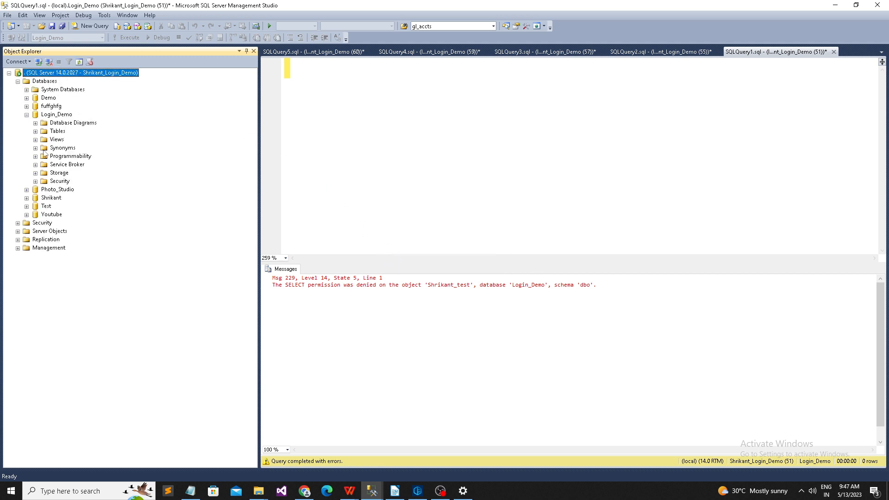
{"action": "left_click", "coordinate": [35, 131]}
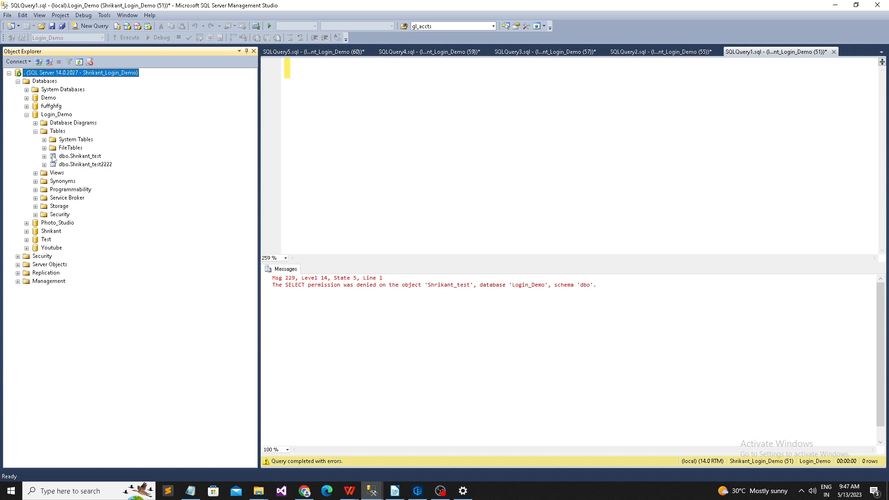
{"action": "left_click", "coordinate": [44, 157]}
{"action": "right_click", "coordinate": [74, 158]}
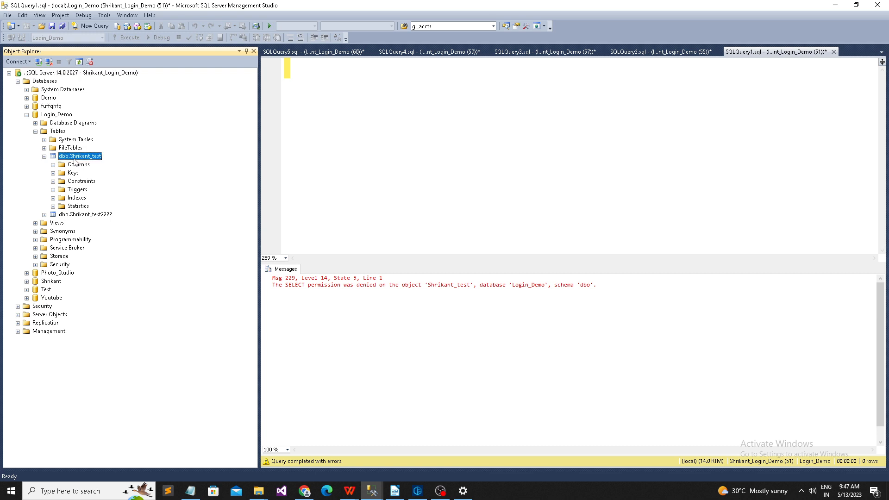
{"action": "left_click", "coordinate": [53, 165]}
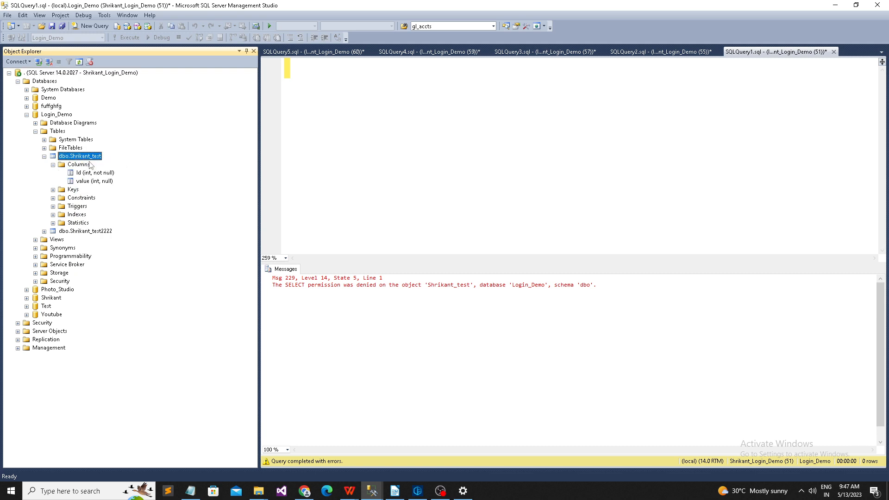
{"action": "right_click", "coordinate": [90, 163]}
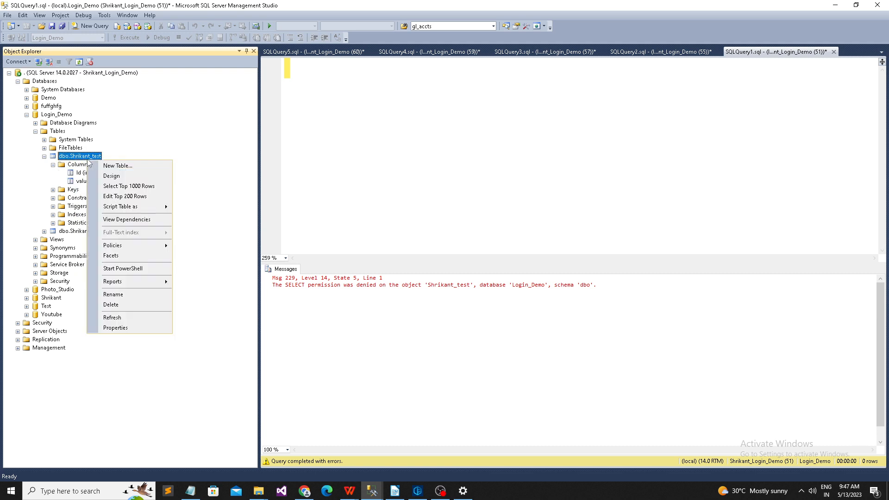
{"action": "left_click", "coordinate": [137, 186]}
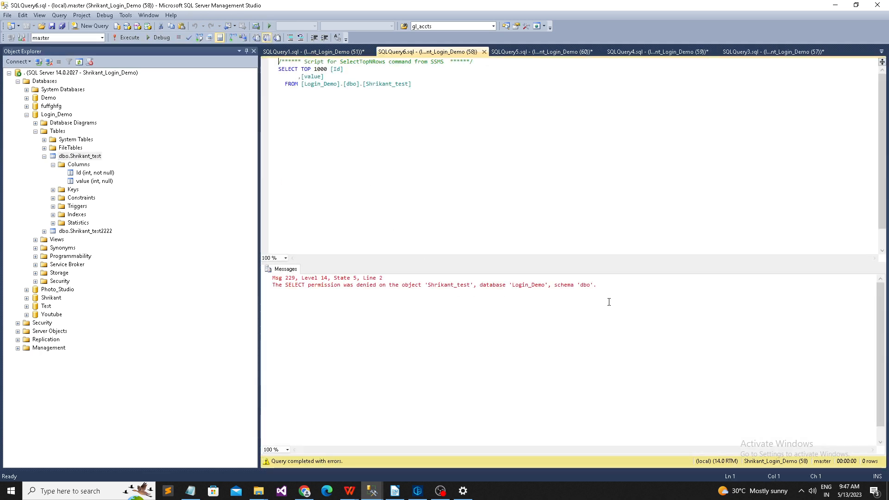
Step: Run Select Top 1000 Rows on dbo.Shrikant_test2222 as the demo login
{"action": "left_click_drag", "start_coordinate": [609, 302], "coordinate": [259, 277]}
{"action": "left_click", "coordinate": [53, 165]}
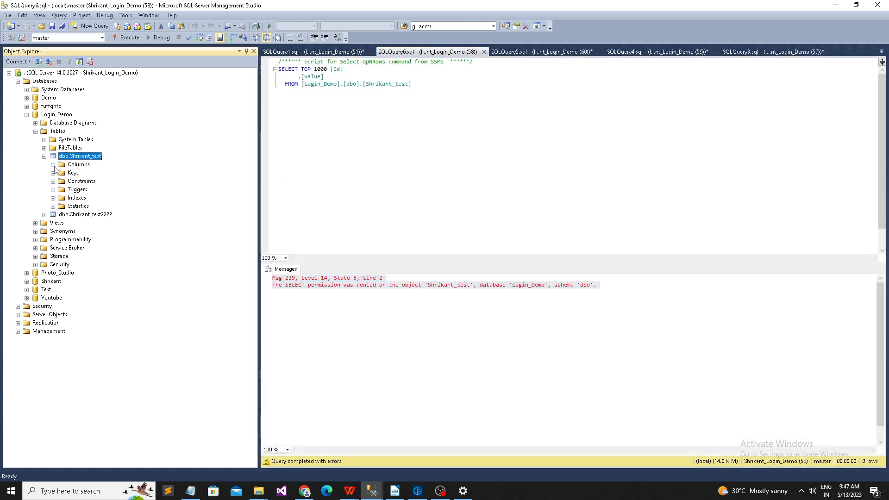
{"action": "right_click", "coordinate": [67, 214]}
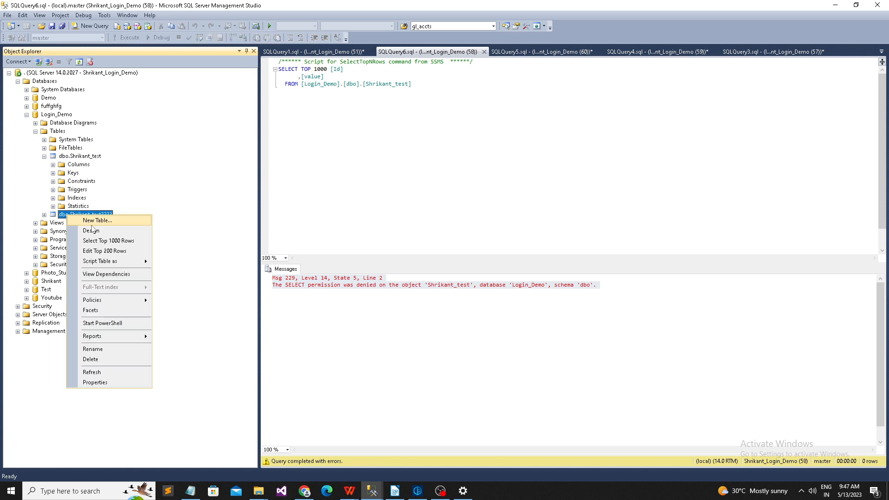
{"action": "left_click", "coordinate": [115, 241]}
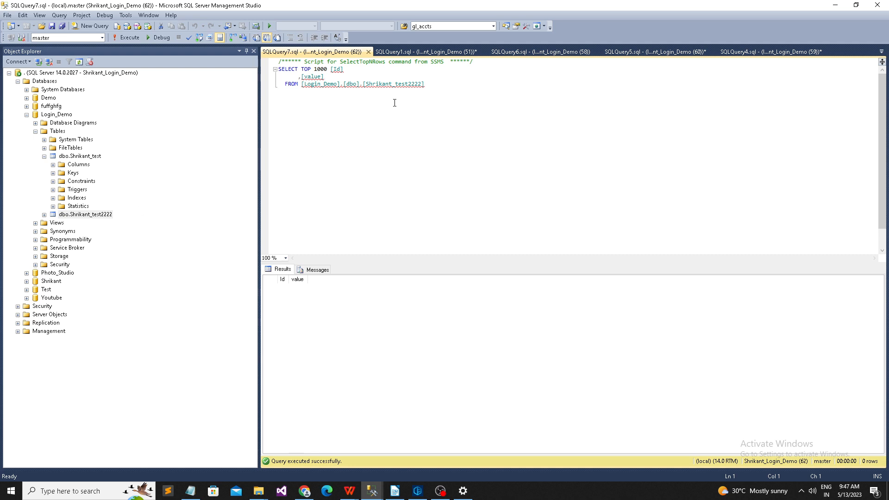
Step: In the admin window, append 'gggg' to the table name, run the create statement, then switch back
{"action": "mouse_move", "coordinate": [372, 491]}
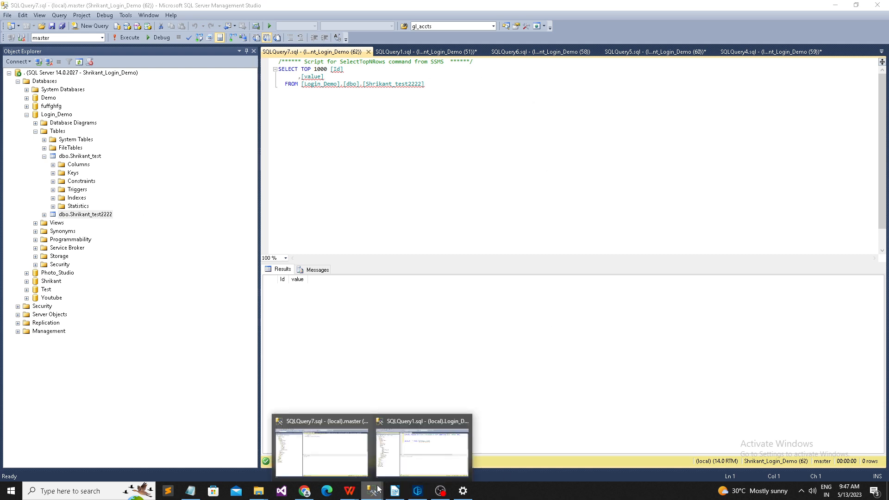
{"action": "left_click", "coordinate": [424, 466]}
{"action": "left_click", "coordinate": [525, 67]}
{"action": "type", "text": "gggg2(Id int identity(1,1),value int"}
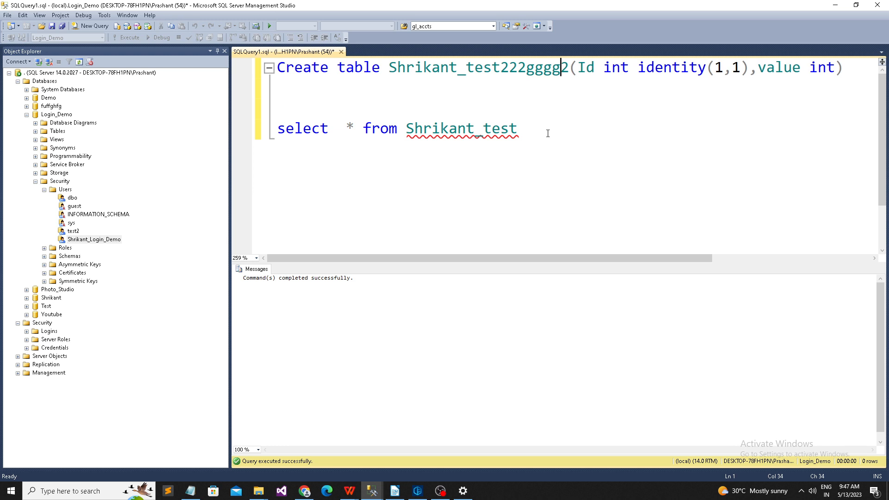
{"action": "left_click_drag", "start_coordinate": [447, 109], "coordinate": [272, 73]}
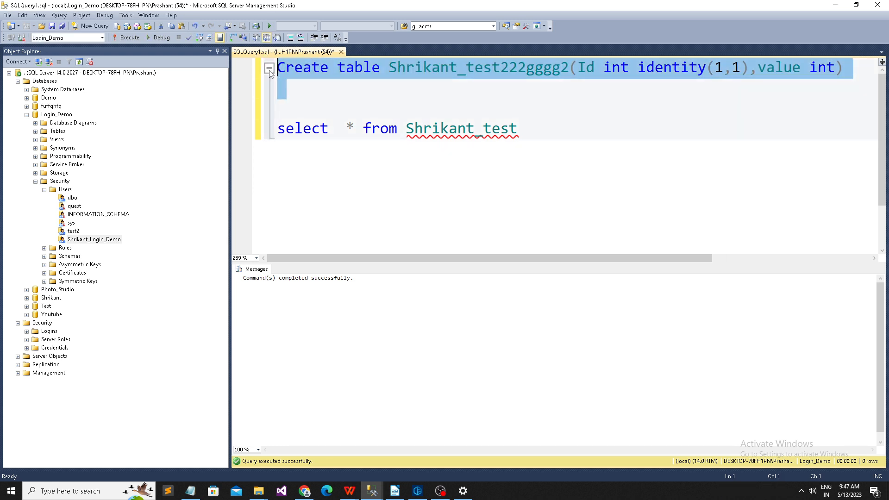
{"action": "key", "text": "F5"}
{"action": "mouse_move", "coordinate": [371, 491]}
{"action": "left_click", "coordinate": [319, 456]}
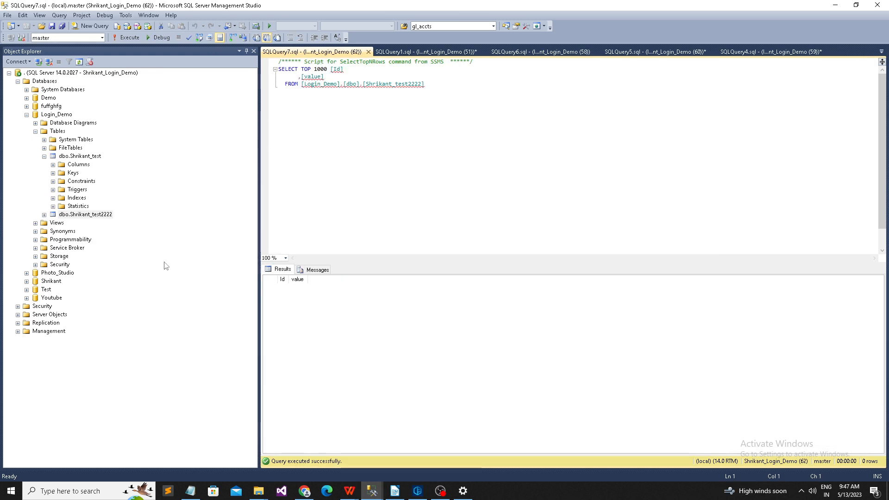
Step: Refresh Login_Demo's Tables and run Select Top 1000 Rows on Shrikant_test222gggg2
{"action": "right_click", "coordinate": [58, 131]}
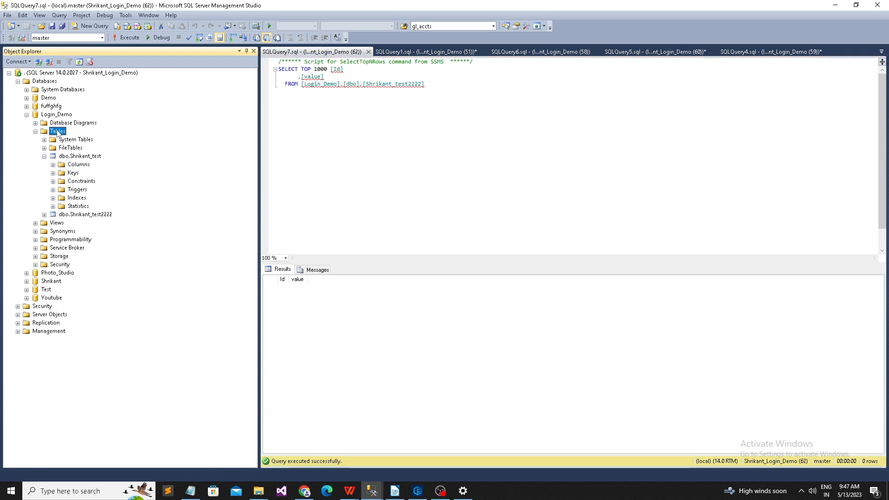
{"action": "left_click", "coordinate": [83, 198]}
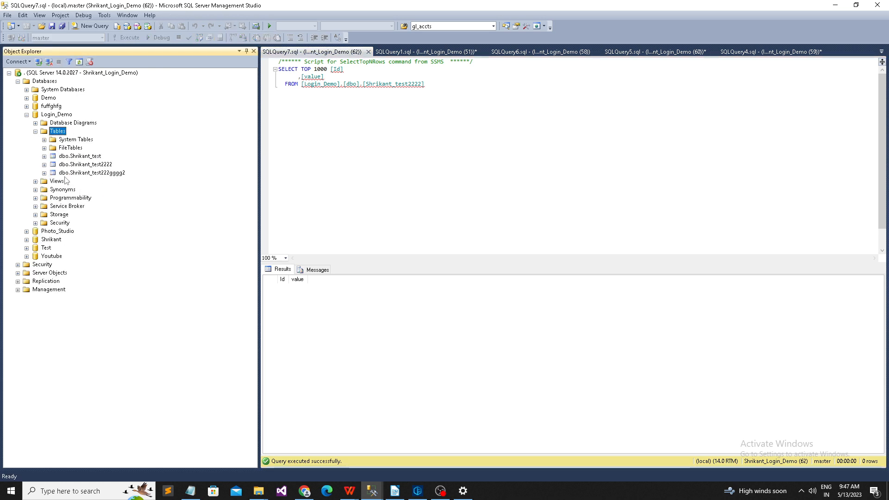
{"action": "left_click", "coordinate": [118, 173]}
{"action": "right_click", "coordinate": [120, 178]}
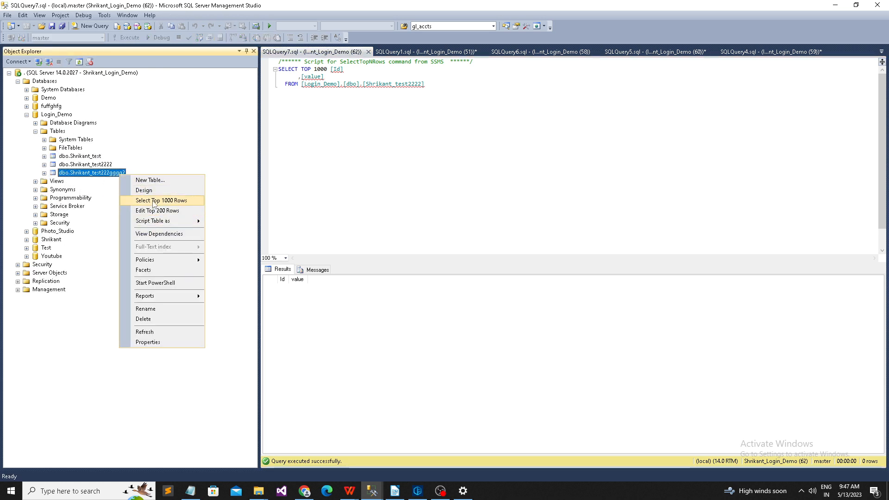
{"action": "left_click", "coordinate": [154, 202]}
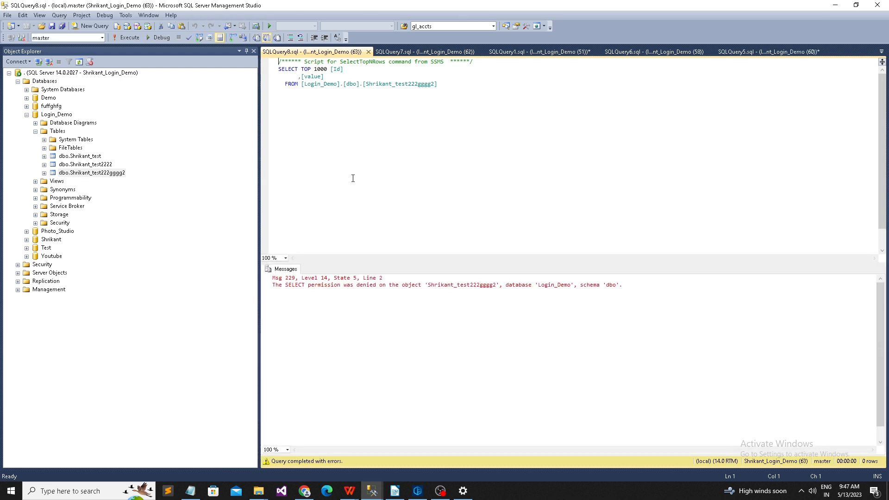
Step: Highlight the SELECT permission-denied error, then return to the administrator's query window
{"action": "left_click_drag", "start_coordinate": [626, 285], "coordinate": [217, 267]}
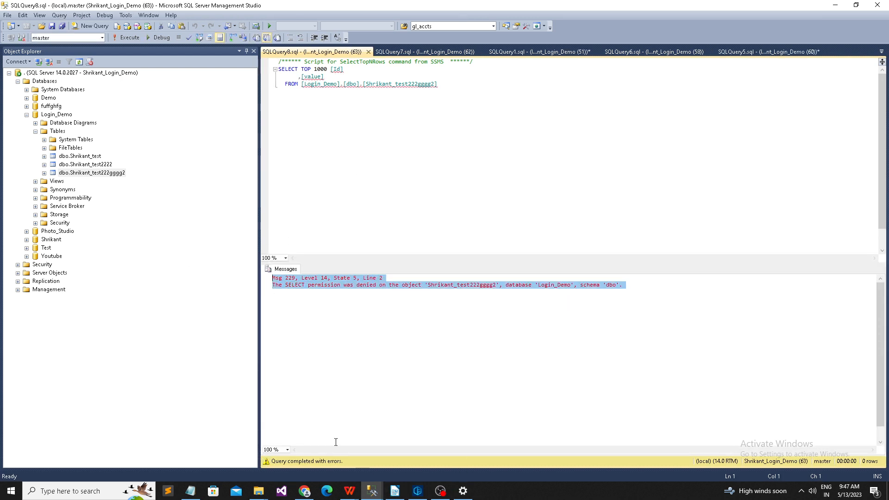
{"action": "mouse_move", "coordinate": [372, 490]}
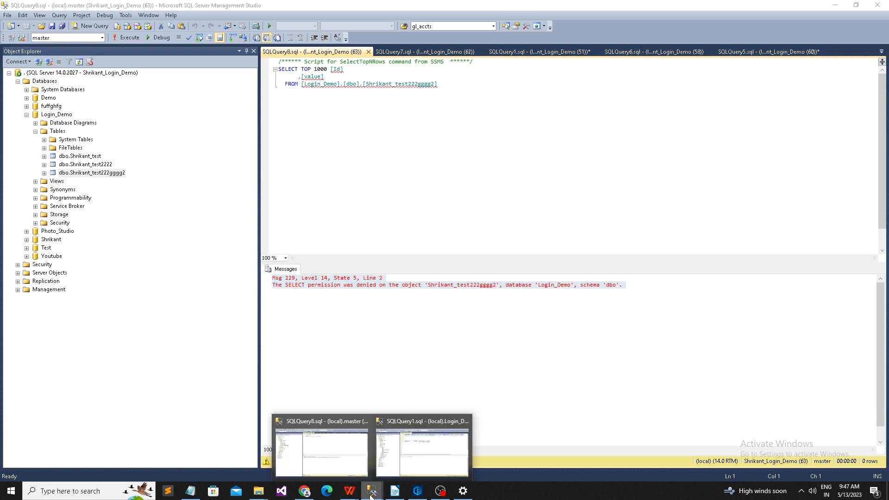
{"action": "left_click", "coordinate": [406, 464]}
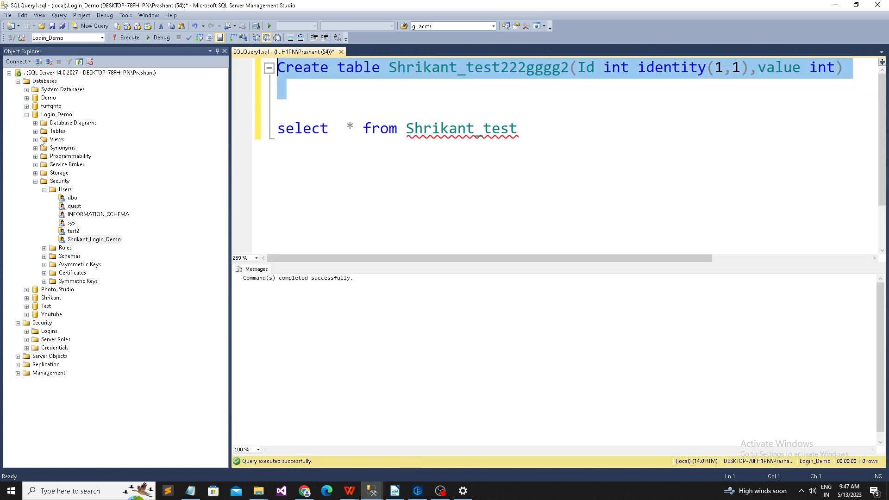
Step: Collapse the Users, Security, Login_Demo and Databases folders in Object Explorer
{"action": "left_click", "coordinate": [44, 190]}
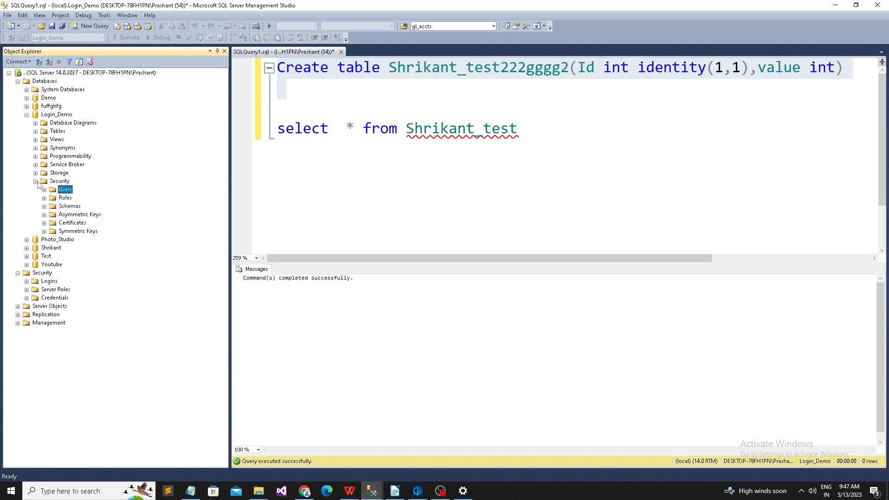
{"action": "left_click", "coordinate": [35, 181]}
{"action": "left_click", "coordinate": [27, 114]}
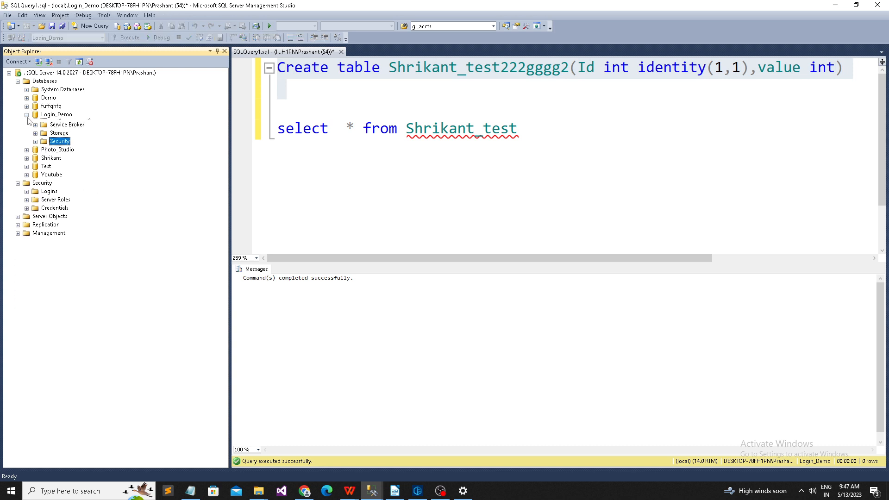
{"action": "left_click", "coordinate": [18, 81]}
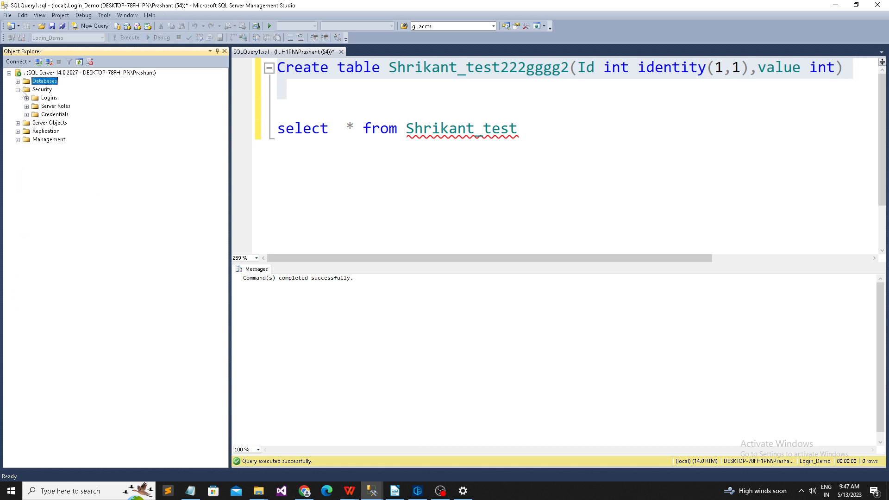
Step: Start a new login mapped to Login_Demo; the first create attempt errors out
{"action": "right_click", "coordinate": [49, 99]}
{"action": "left_click", "coordinate": [75, 104]}
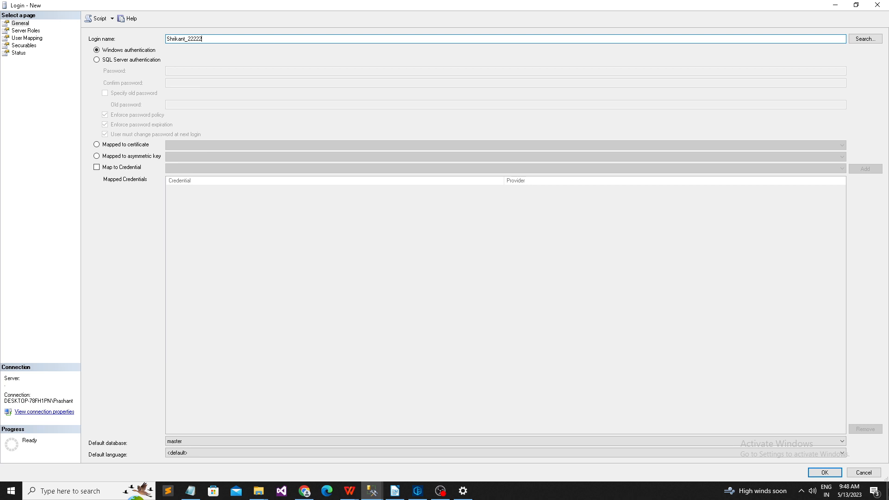
{"action": "key", "text": "ctrl+a"}
{"action": "key", "text": "ctrl+c"}
{"action": "left_click", "coordinate": [40, 31]}
{"action": "left_click", "coordinate": [38, 38]}
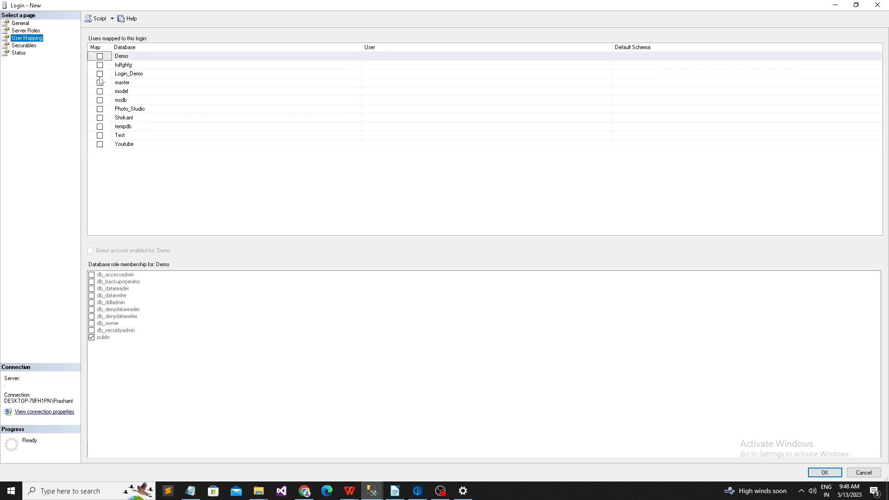
{"action": "left_click", "coordinate": [99, 74]}
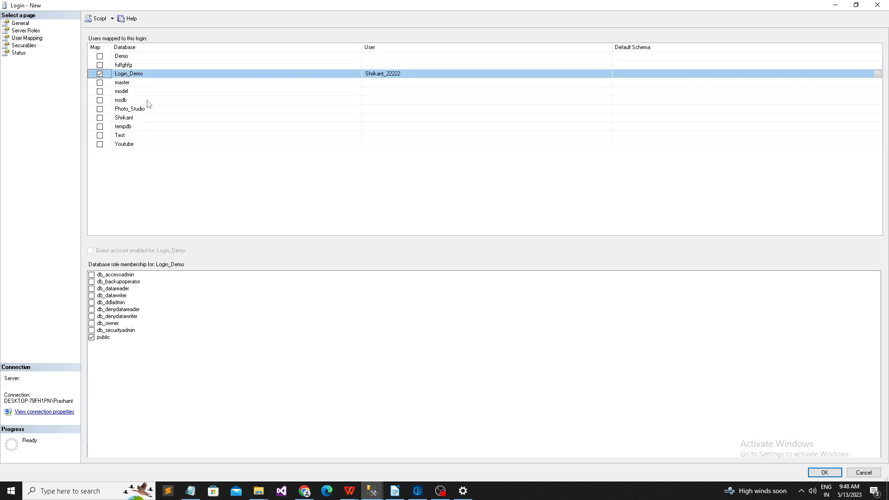
{"action": "left_click", "coordinate": [825, 473]}
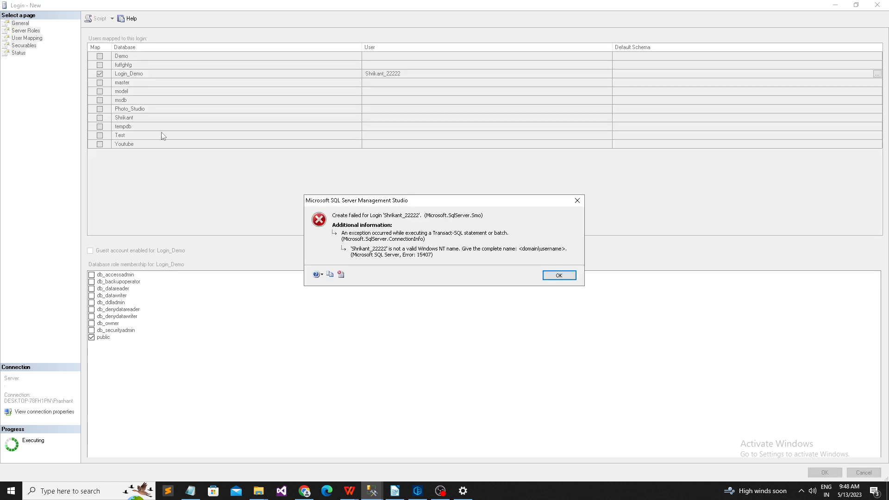
{"action": "left_click", "coordinate": [568, 275]}
Step: Switch the login to SQL Server authentication, enter and confirm its password, and create it
{"action": "left_click", "coordinate": [29, 23]}
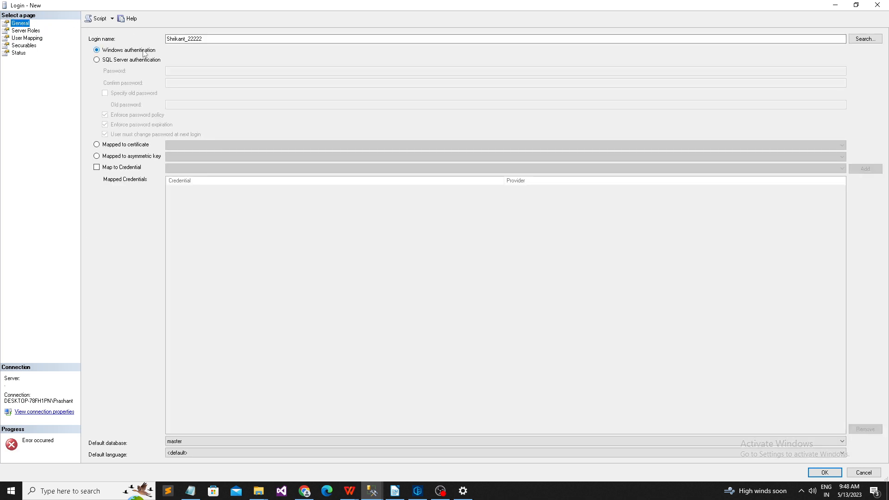
{"action": "left_click", "coordinate": [126, 60]}
{"action": "left_click", "coordinate": [184, 71]}
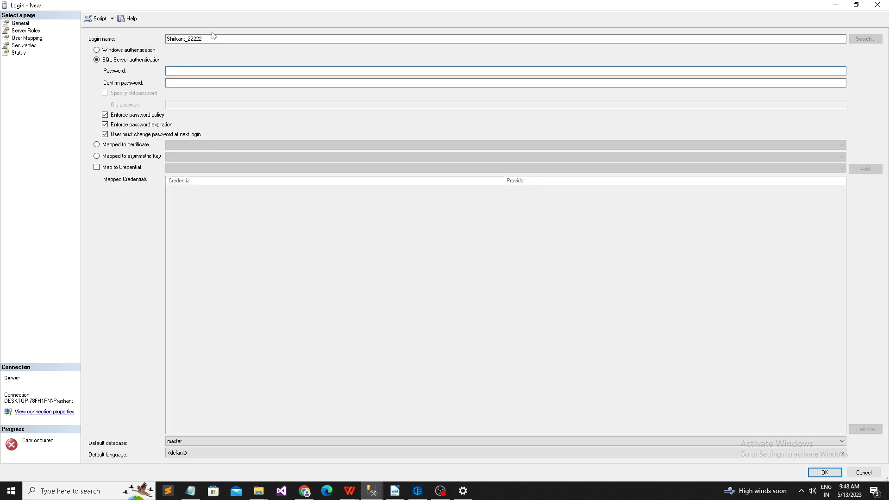
{"action": "left_click", "coordinate": [176, 83]}
{"action": "type", "text": "12"}
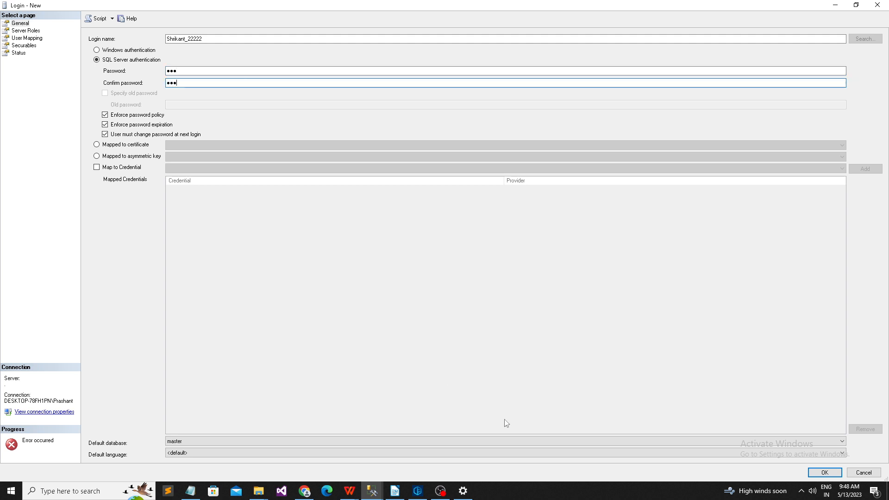
{"action": "left_click", "coordinate": [825, 473]}
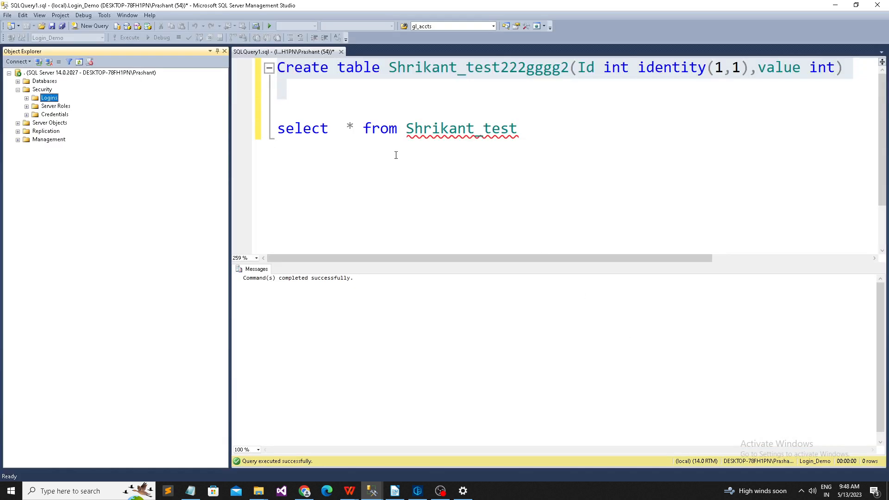
Step: Disconnect Object Explorer and reconnect to the server with the new login's name
{"action": "mouse_move", "coordinate": [372, 491]}
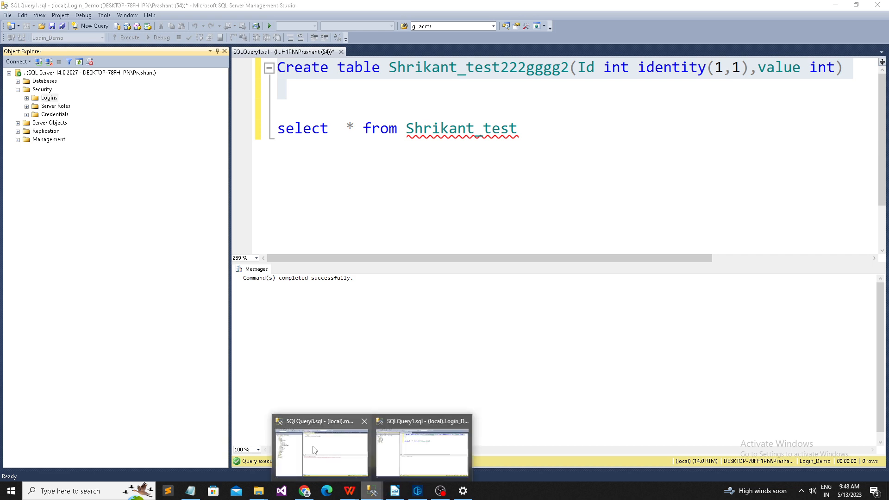
{"action": "left_click", "coordinate": [431, 449]}
{"action": "left_click", "coordinate": [49, 62]}
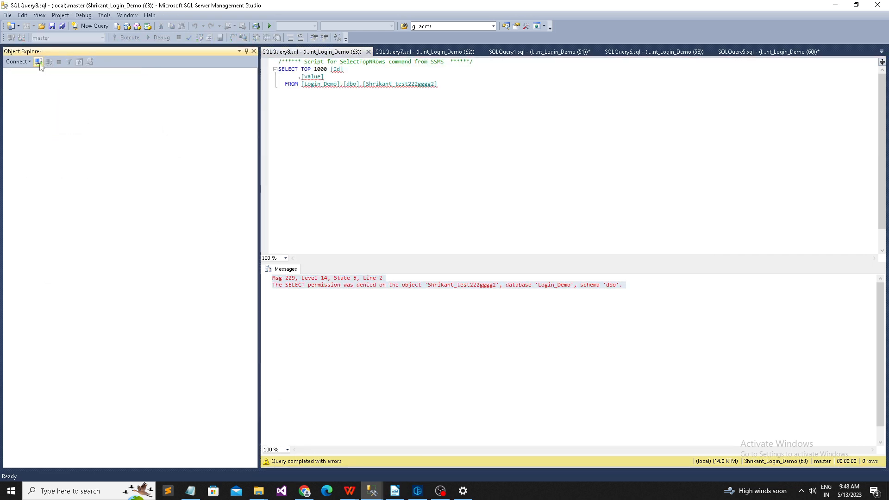
{"action": "left_click", "coordinate": [38, 61]}
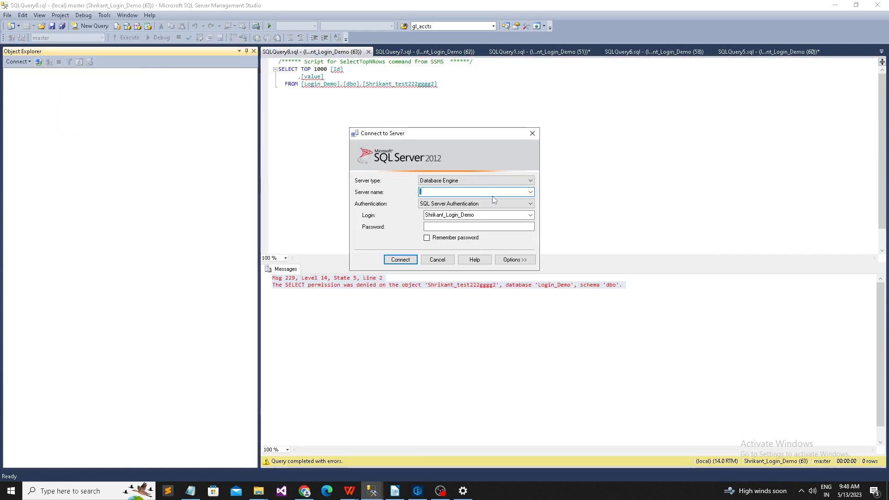
{"action": "left_click_drag", "start_coordinate": [506, 214], "coordinate": [361, 221]}
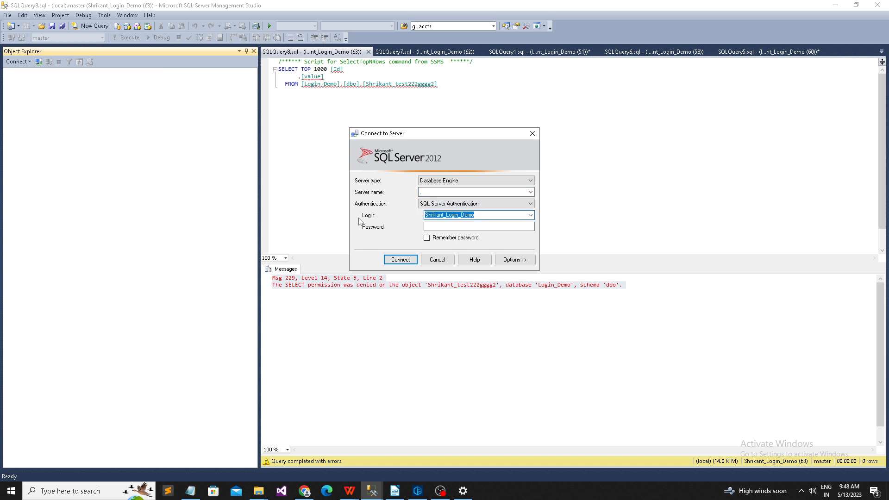
{"action": "key", "text": "ctrl+v"}
{"action": "left_click", "coordinate": [446, 227]}
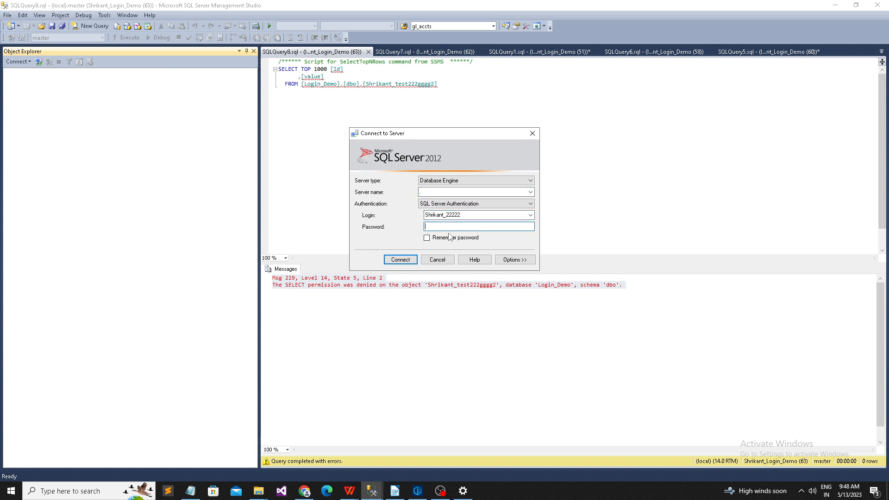
{"action": "left_click", "coordinate": [413, 262]}
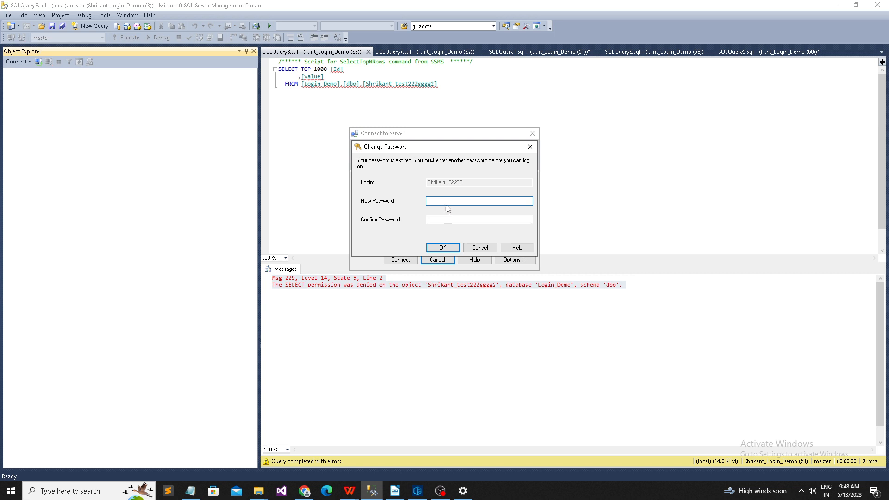
Step: Set a new password for the expired login, then expand Login_Demo's empty Tables folder
{"action": "type", "text": "***"}
{"action": "left_click", "coordinate": [448, 222]}
{"action": "type", "text": "***"}
{"action": "left_click", "coordinate": [448, 247]}
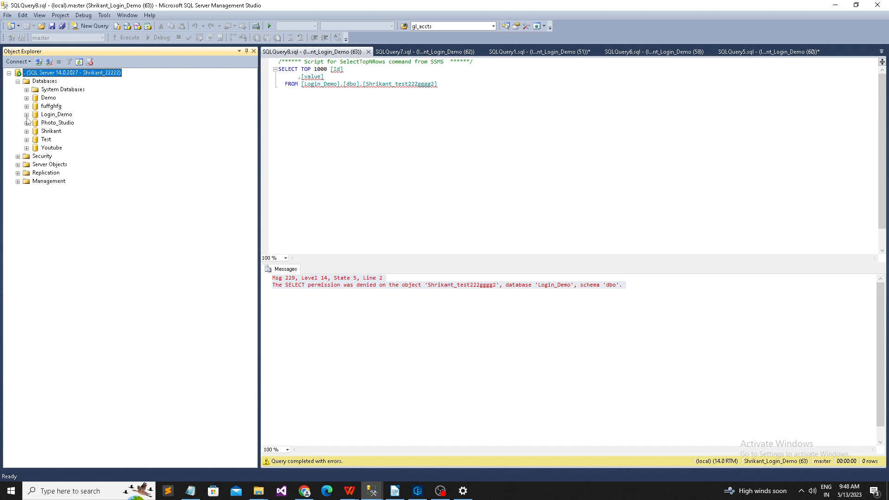
{"action": "left_click", "coordinate": [26, 115]}
{"action": "left_click", "coordinate": [35, 131]}
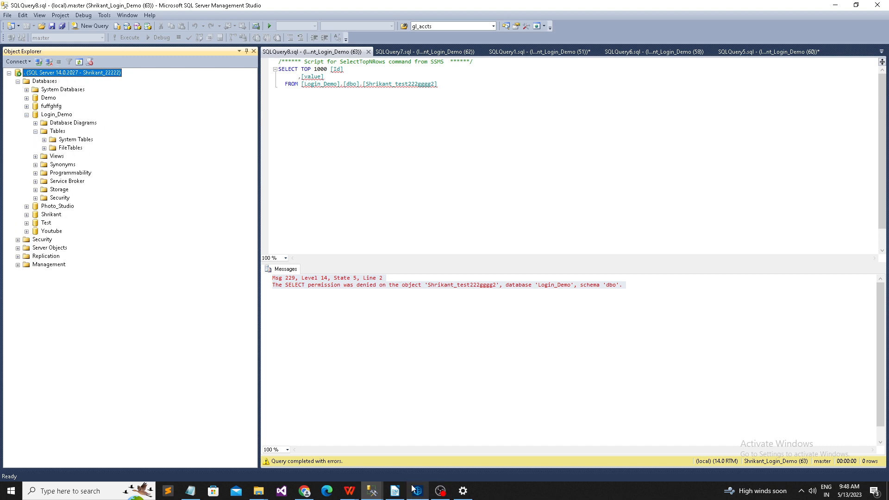
{"action": "left_click", "coordinate": [384, 491]}
Step: Review the new login's Server Roles and User Mapping, then cancel Login Properties
{"action": "left_click", "coordinate": [415, 456]}
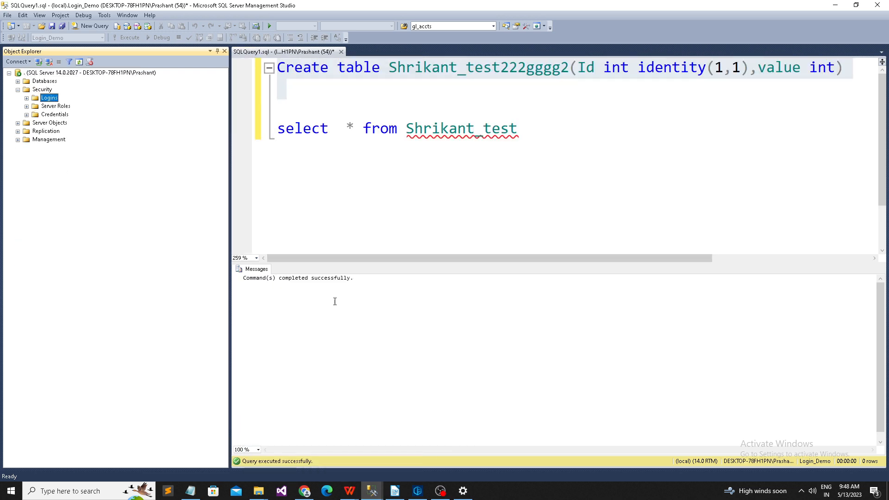
{"action": "left_click", "coordinate": [27, 98]}
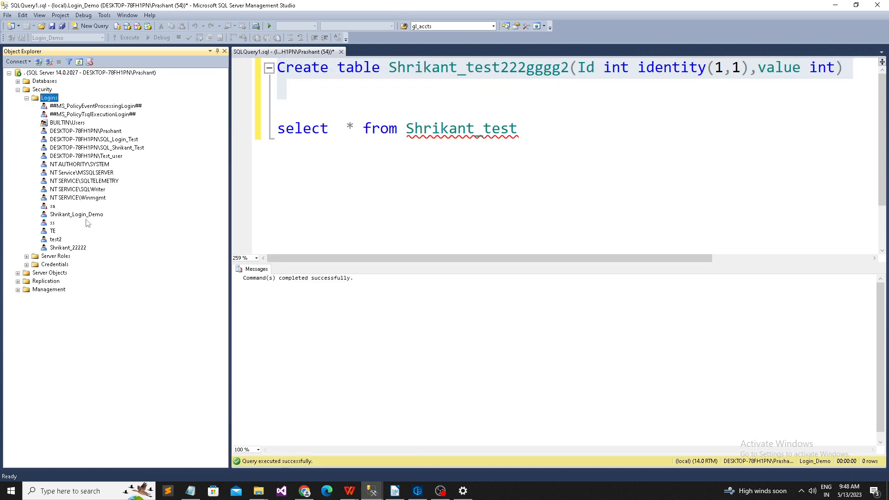
{"action": "right_click", "coordinate": [76, 249]}
{"action": "left_click", "coordinate": [111, 355]}
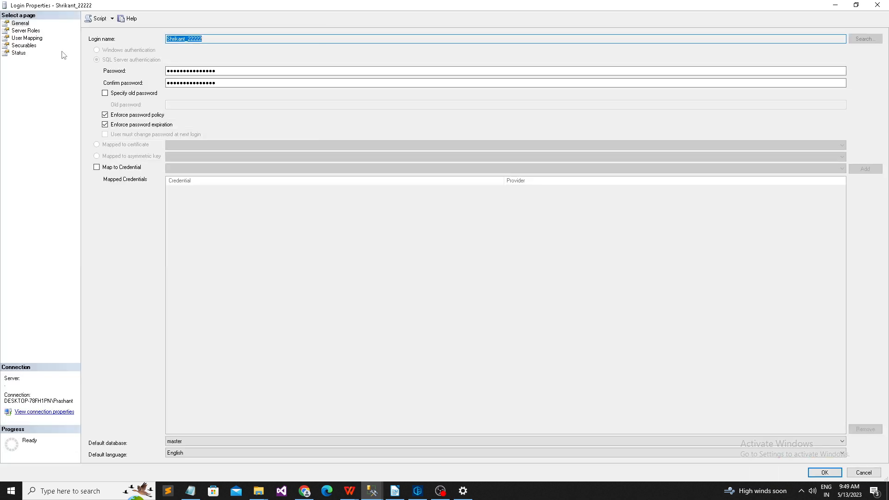
{"action": "left_click", "coordinate": [27, 30]}
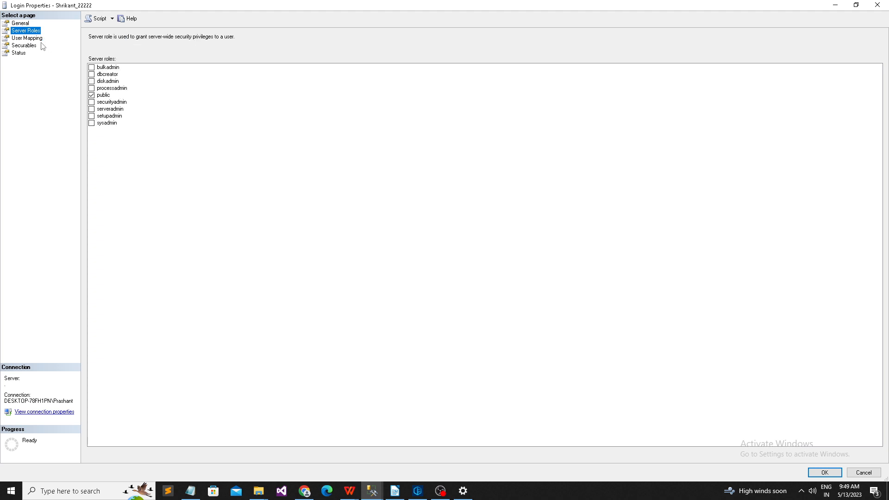
{"action": "left_click", "coordinate": [25, 37]}
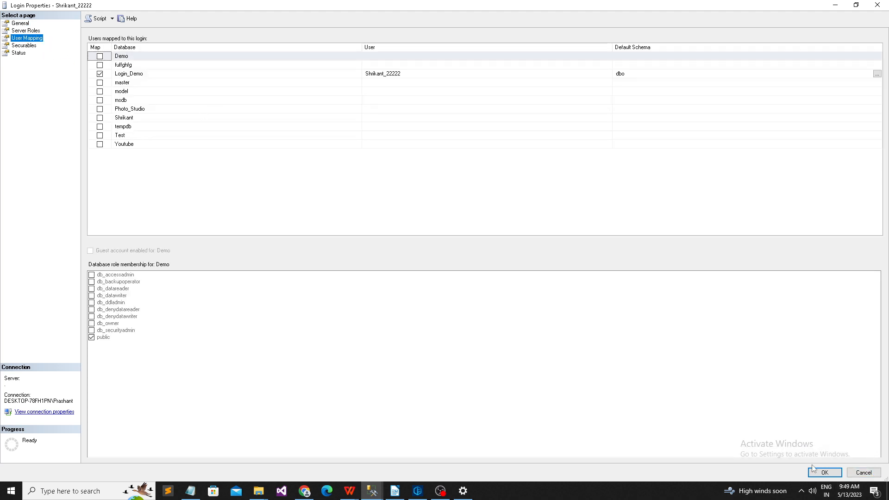
{"action": "left_click", "coordinate": [859, 472]}
Step: Expand Databases > Login_Demo > Security > Users to list the database users
{"action": "left_click", "coordinate": [27, 98]}
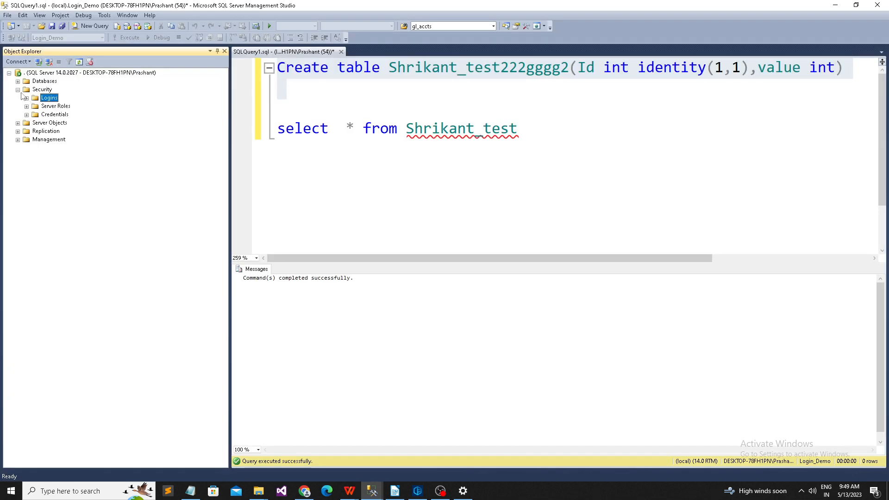
{"action": "left_click", "coordinate": [17, 81]}
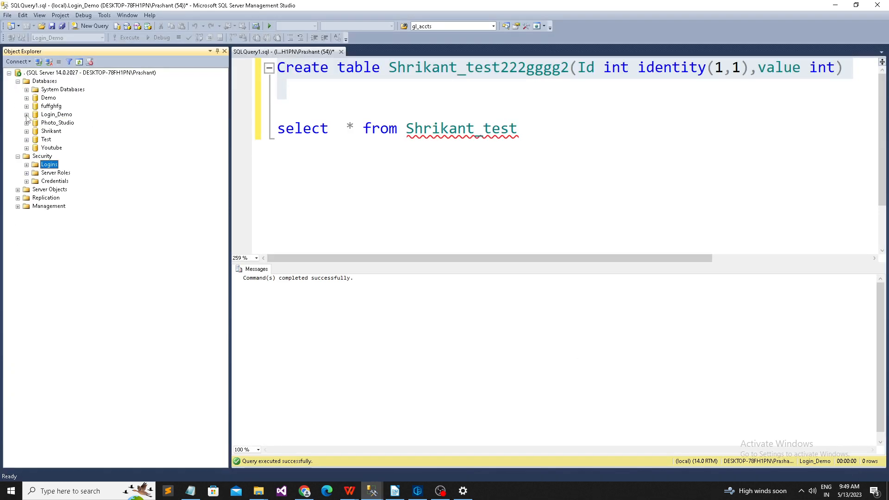
{"action": "left_click", "coordinate": [27, 115]}
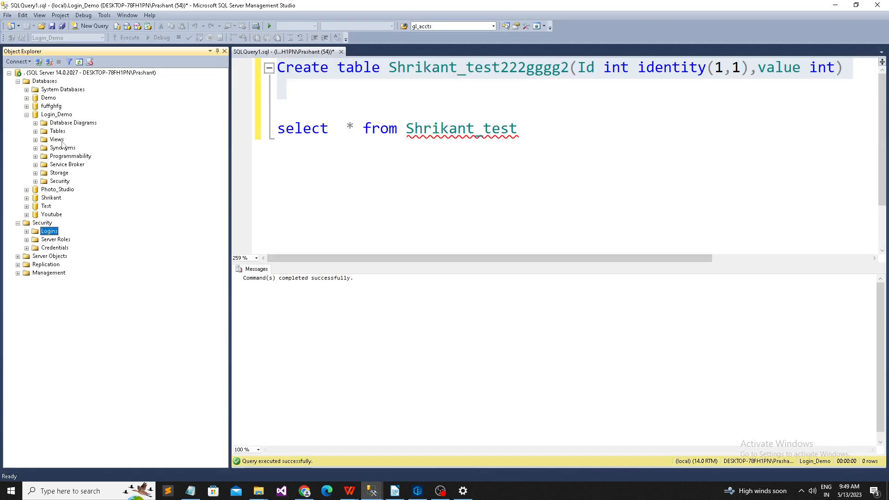
{"action": "left_click", "coordinate": [35, 181]}
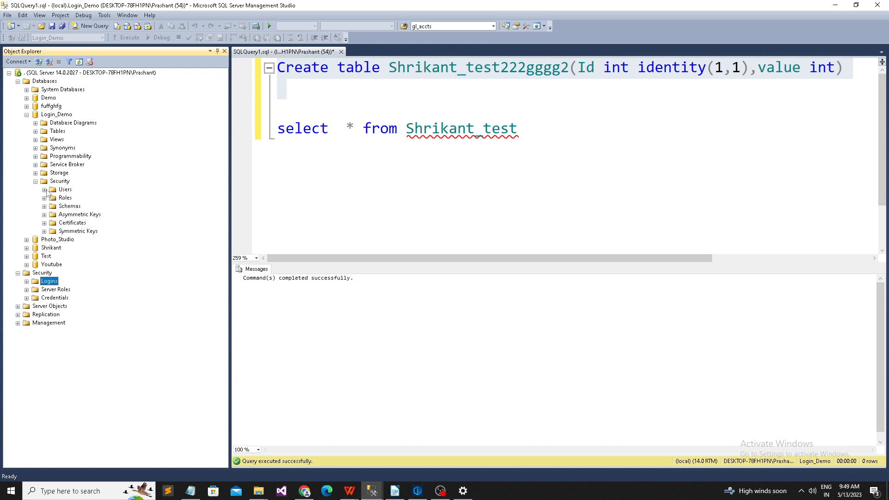
{"action": "left_click", "coordinate": [44, 190]}
Step: Open the login's database user properties and review Owned Schemas, Membership and Securables
{"action": "right_click", "coordinate": [98, 249]}
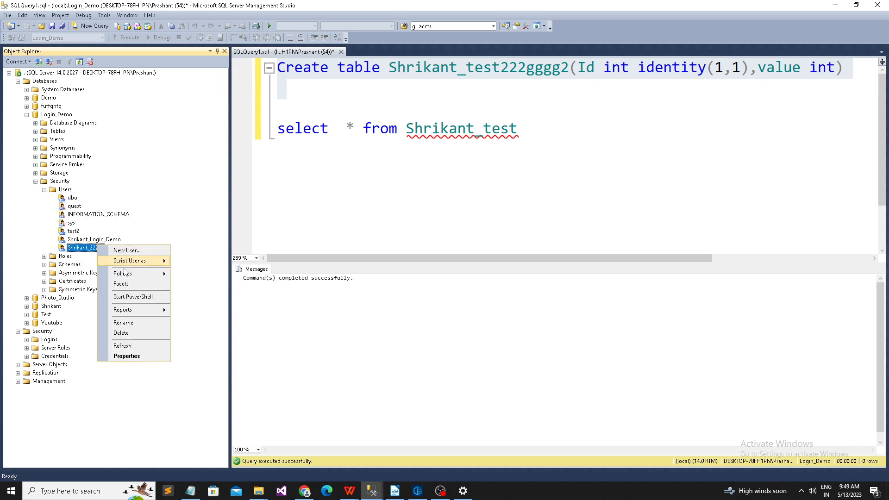
{"action": "left_click", "coordinate": [129, 355]}
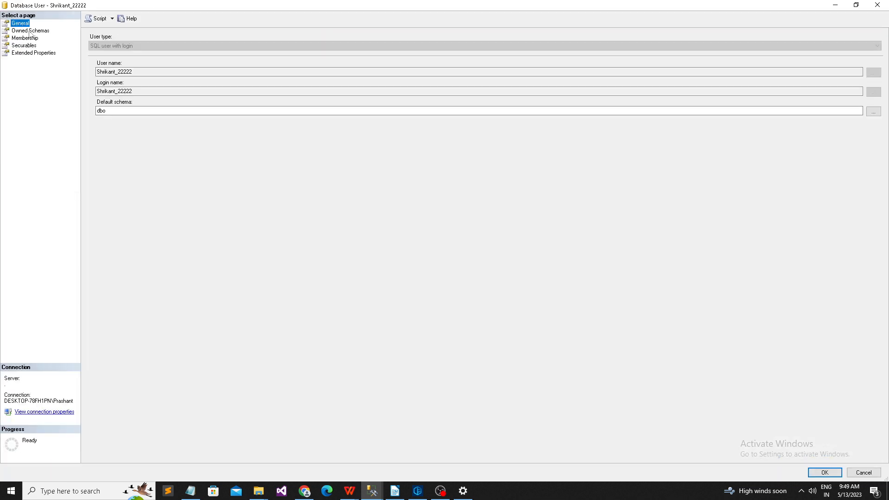
{"action": "left_click", "coordinate": [29, 31]}
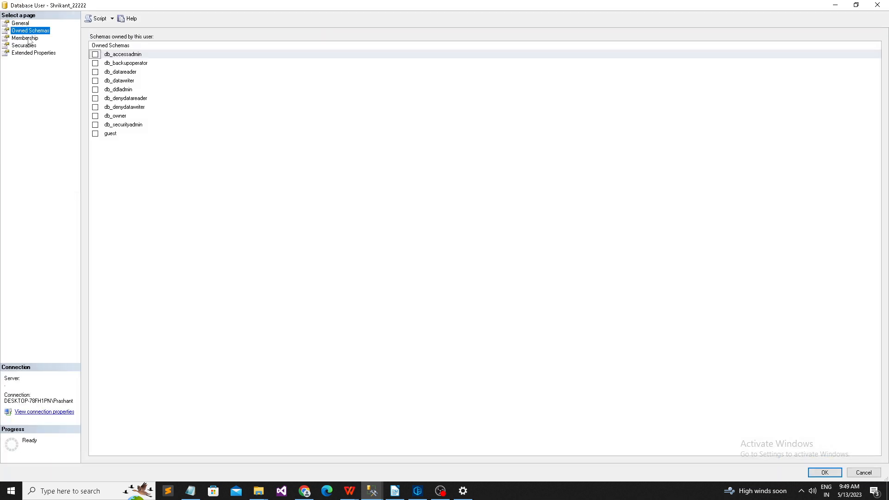
{"action": "left_click", "coordinate": [26, 39]}
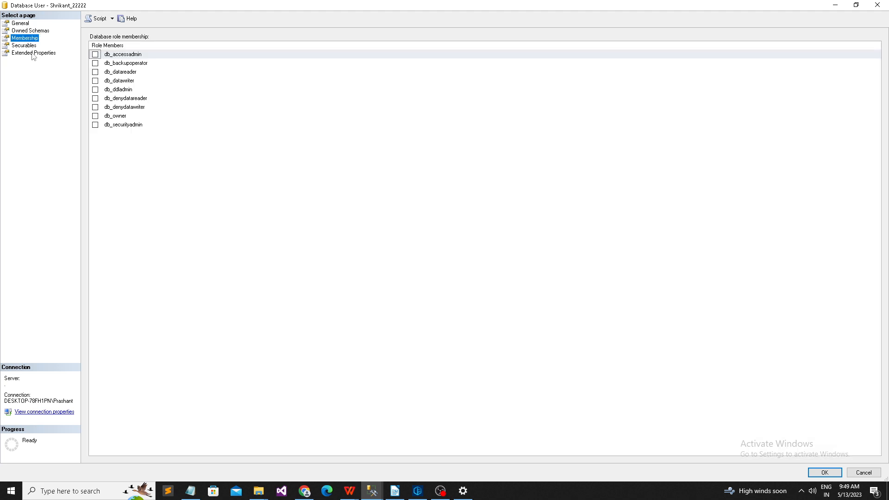
{"action": "left_click", "coordinate": [26, 45]}
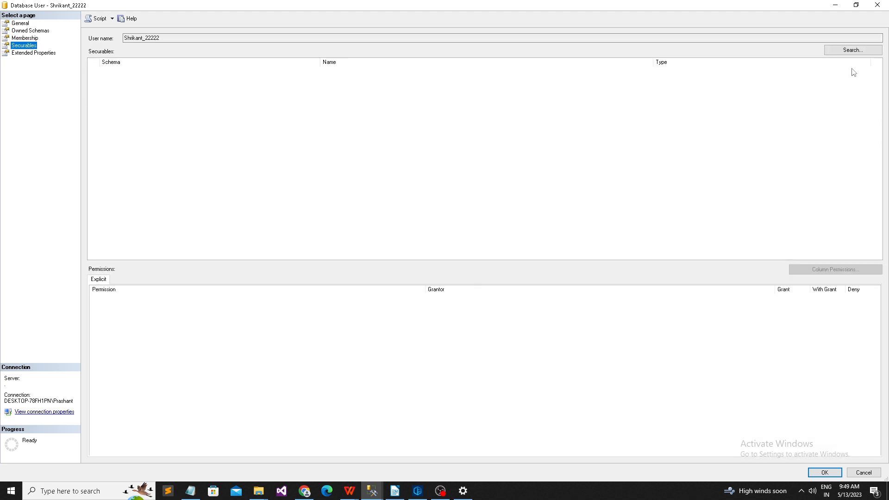
Step: Add the Shrikant_test table to the user's securables via a specific-objects table search
{"action": "left_click", "coordinate": [853, 51]}
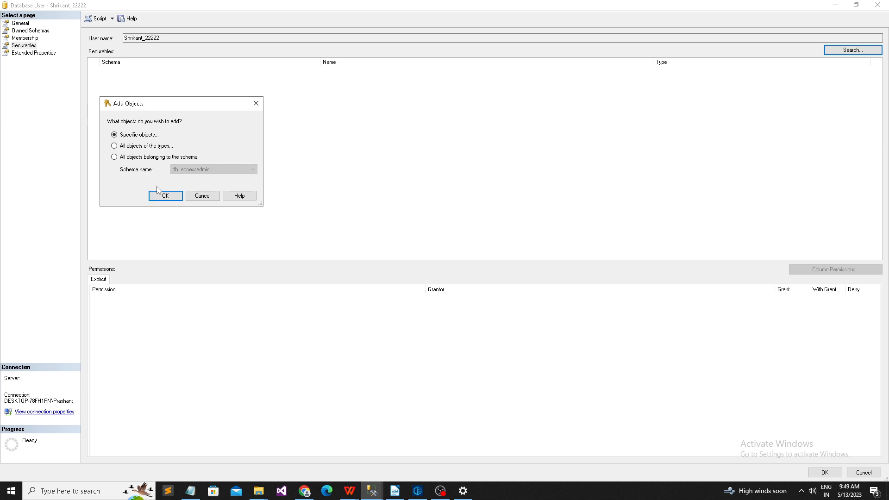
{"action": "left_click", "coordinate": [158, 192]}
{"action": "left_click", "coordinate": [313, 146]}
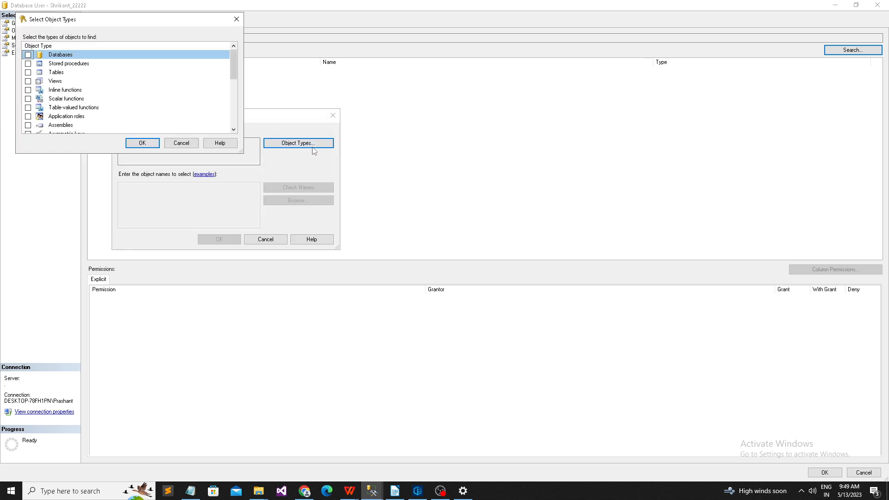
{"action": "left_click", "coordinate": [28, 73]}
{"action": "left_click", "coordinate": [142, 143]}
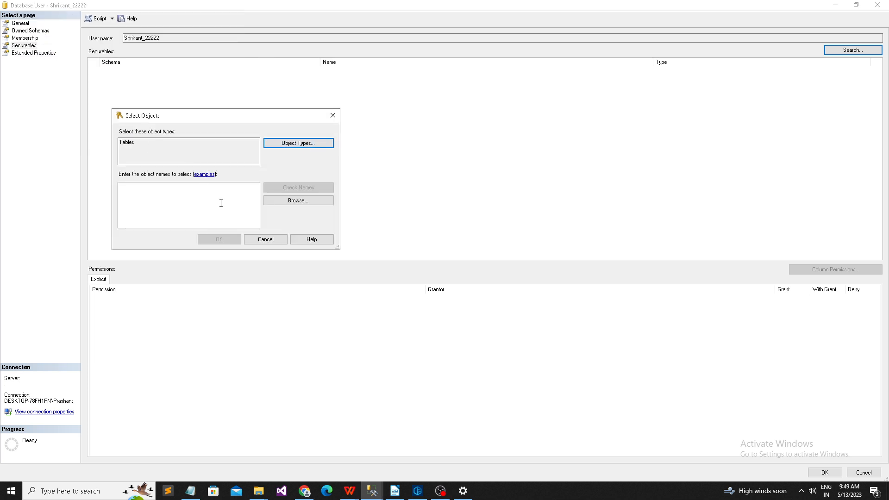
{"action": "left_click", "coordinate": [320, 198]}
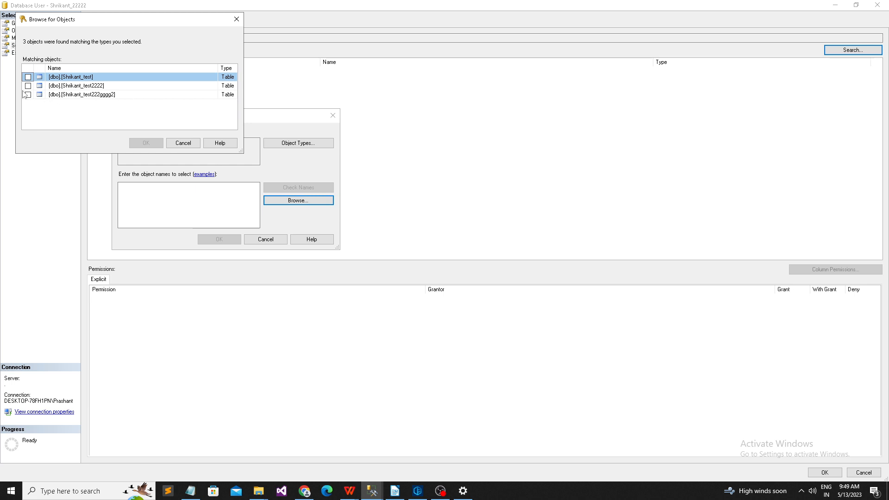
{"action": "left_click", "coordinate": [28, 77]}
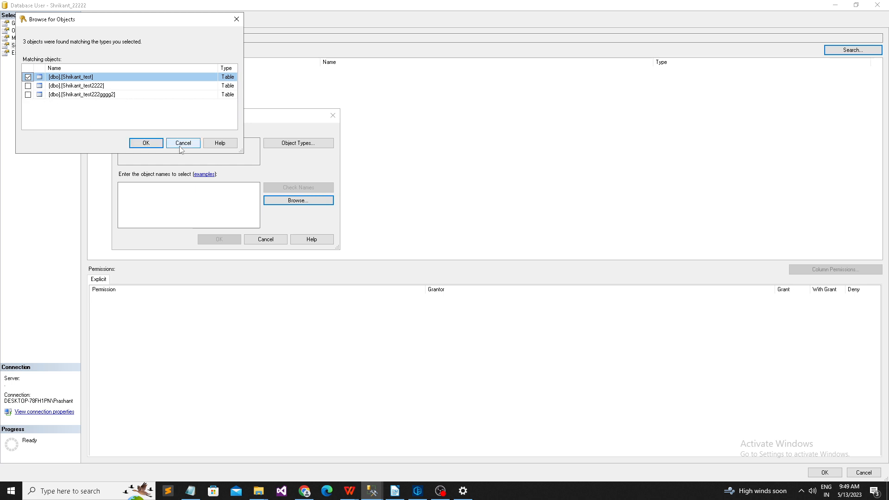
{"action": "left_click", "coordinate": [158, 145]}
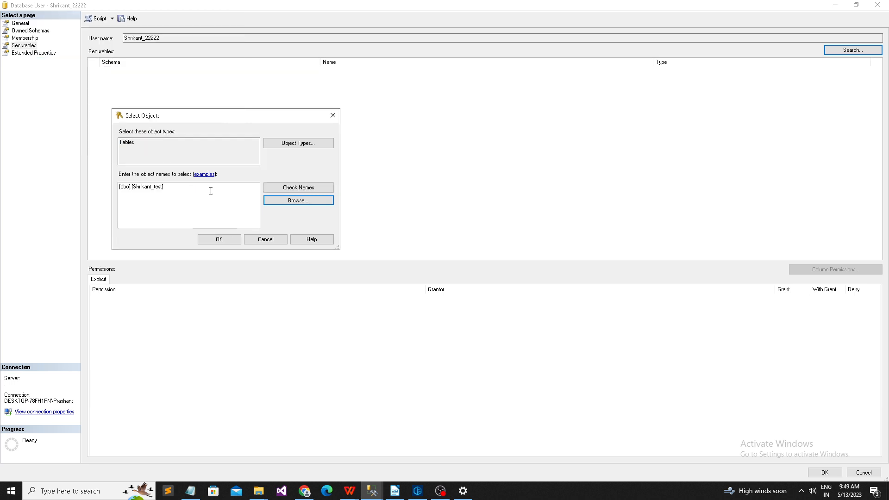
{"action": "left_click", "coordinate": [218, 239]}
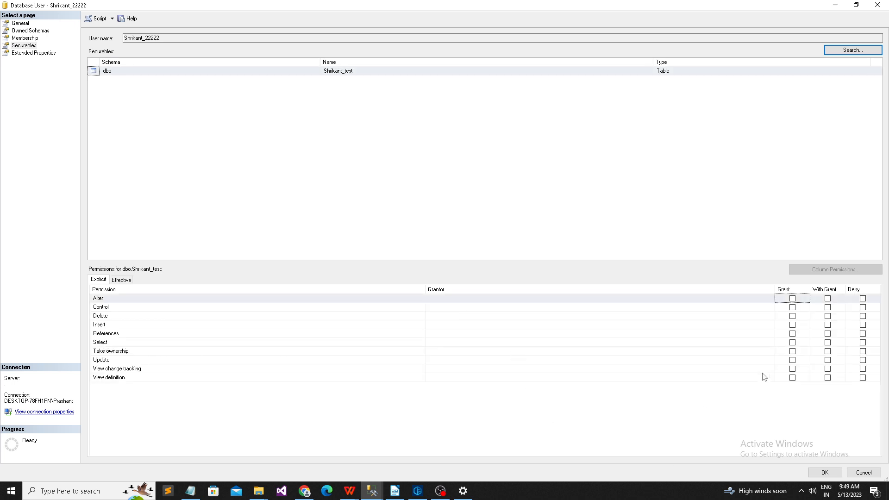
Step: Grant Select on Shrikant_test and save the user's permissions
{"action": "left_click", "coordinate": [138, 343]}
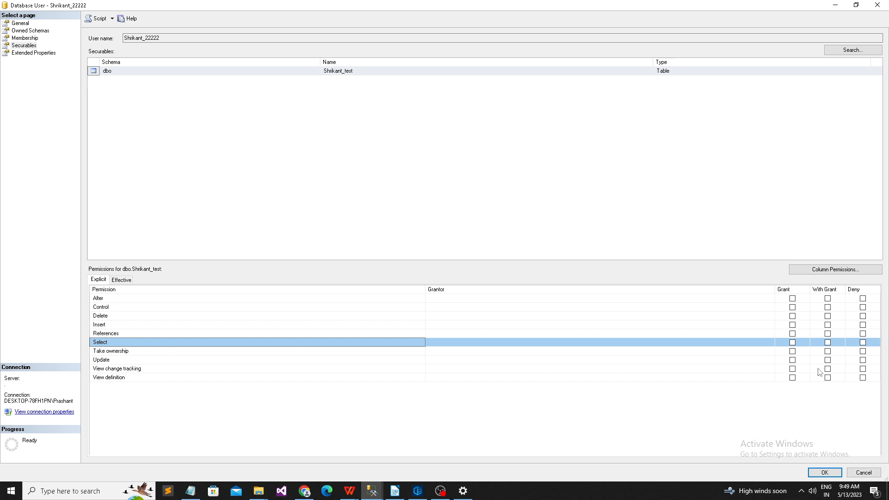
{"action": "left_click", "coordinate": [792, 343]}
{"action": "left_click", "coordinate": [825, 472]}
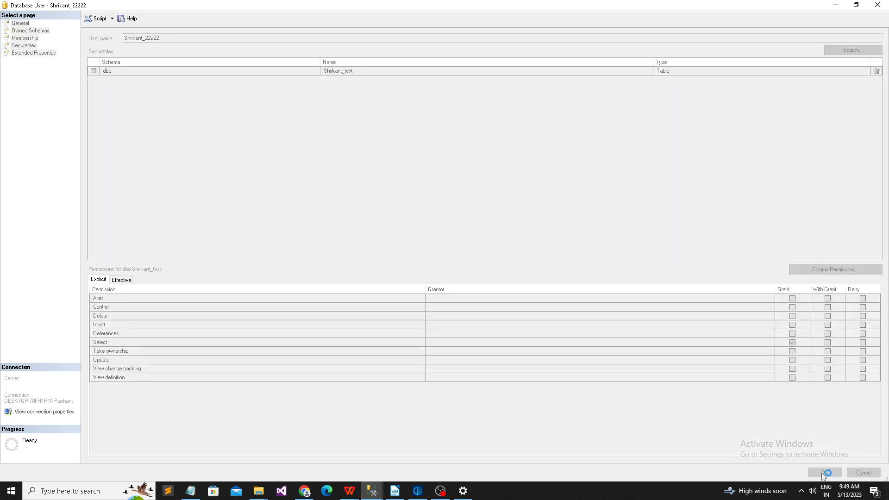
Step: In the new login's session, disconnect and reconnect Object Explorer as that login
{"action": "mouse_move", "coordinate": [372, 490]}
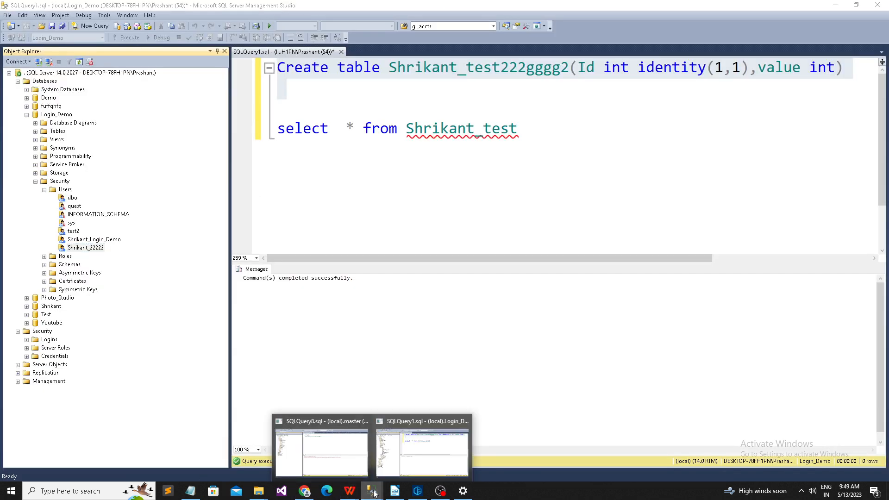
{"action": "left_click", "coordinate": [343, 433]}
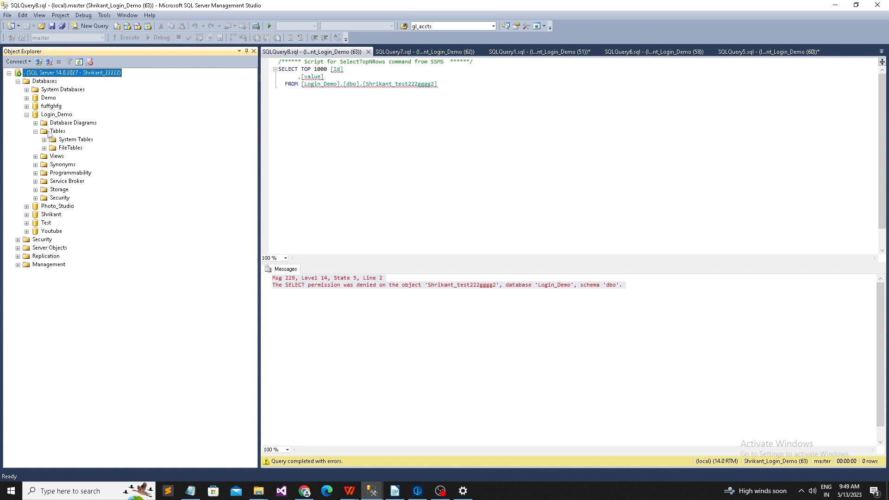
{"action": "left_click", "coordinate": [49, 132]}
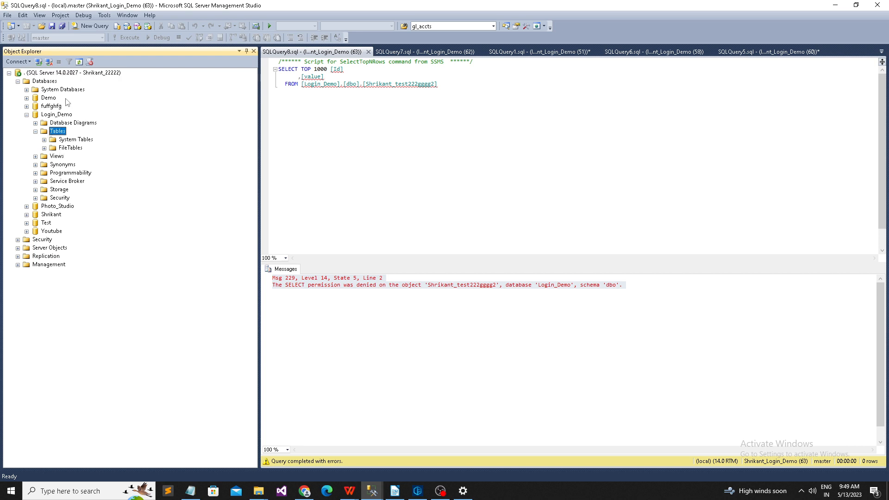
{"action": "left_click", "coordinate": [49, 62]}
{"action": "left_click", "coordinate": [38, 62]}
{"action": "type", "text": "."}
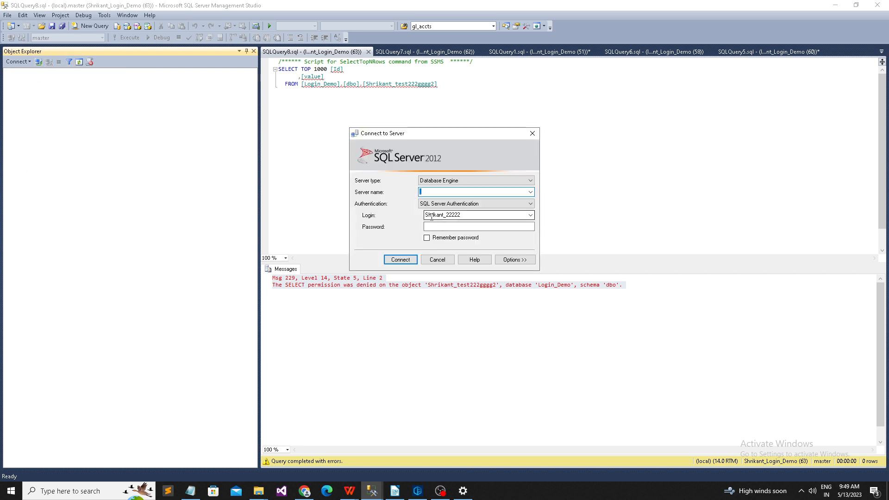
{"action": "left_click", "coordinate": [434, 227]}
{"action": "left_click", "coordinate": [400, 259]}
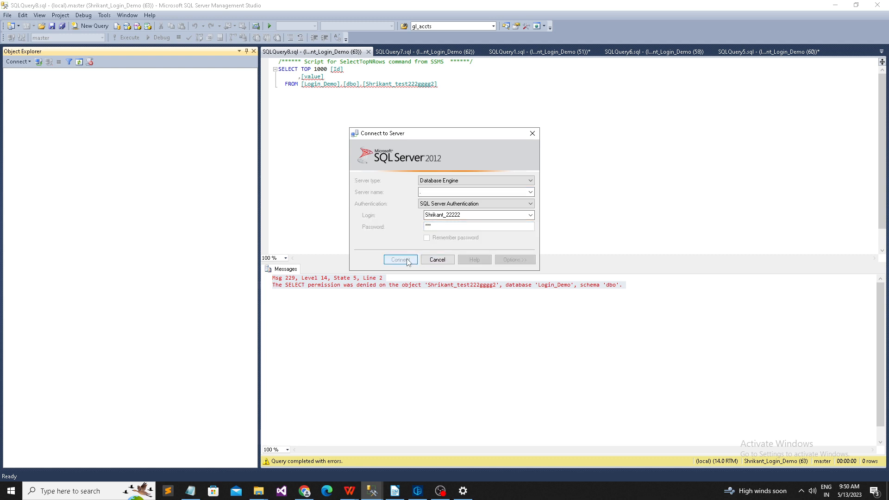
Step: Expand Login_Demo's Tables, refresh them, and expand dbo.Shrikant_test
{"action": "left_click", "coordinate": [17, 81]}
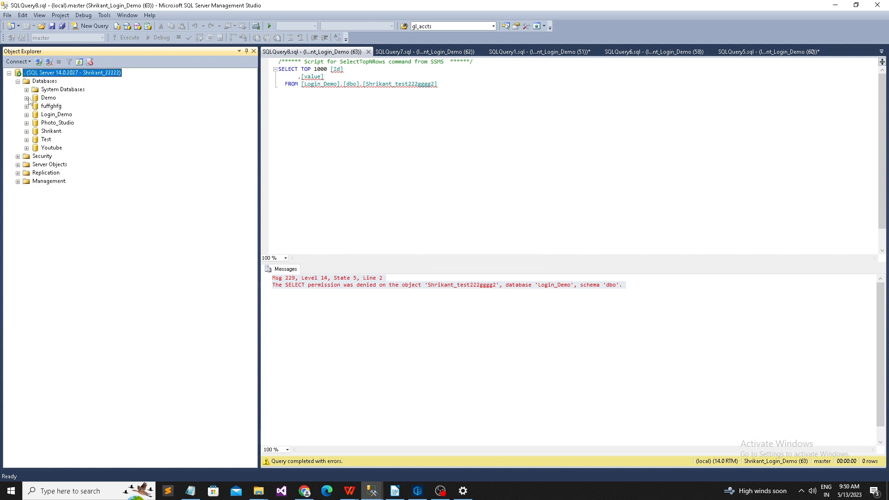
{"action": "left_click", "coordinate": [26, 115]}
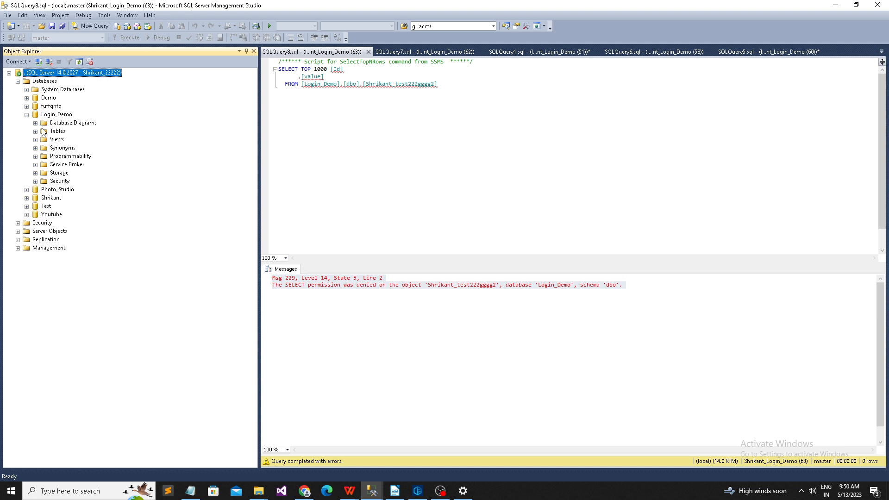
{"action": "left_click", "coordinate": [35, 132]}
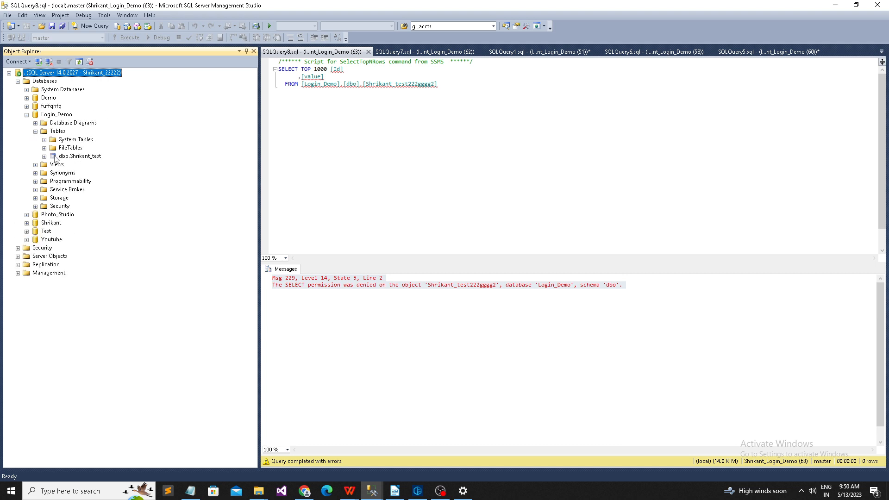
{"action": "right_click", "coordinate": [62, 132]}
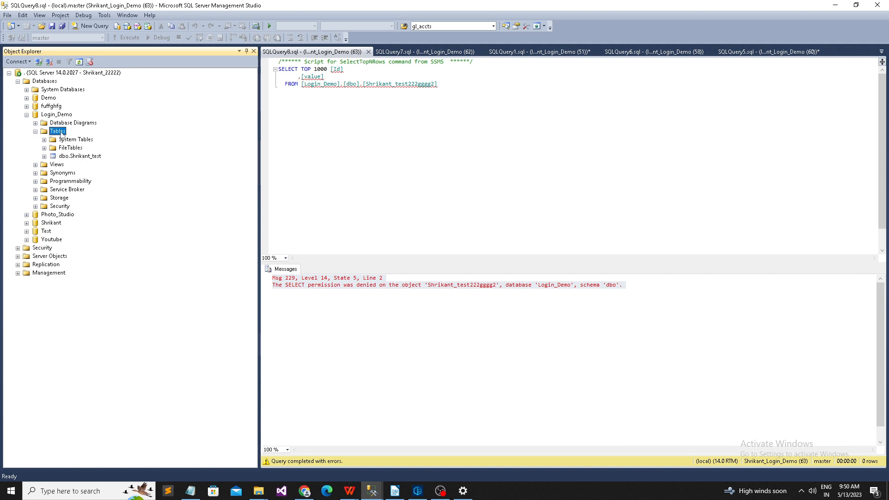
{"action": "left_click", "coordinate": [85, 199]}
{"action": "left_click", "coordinate": [45, 156]}
{"action": "left_click", "coordinate": [80, 157]}
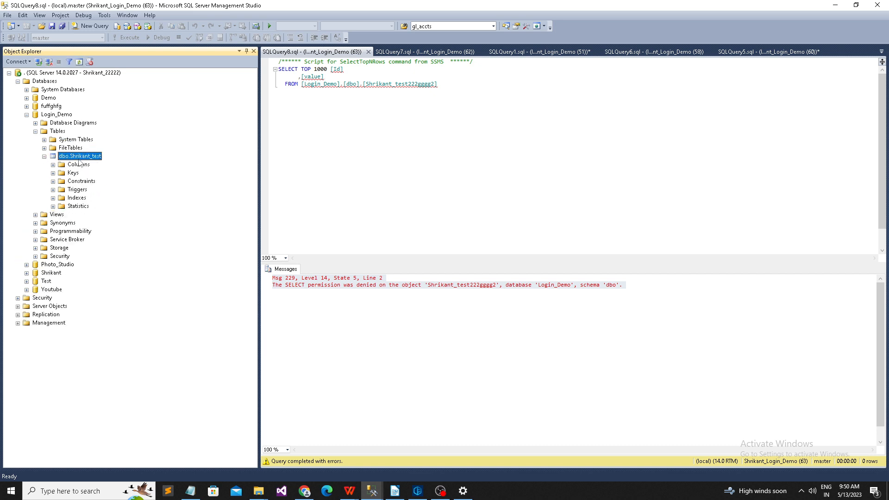
Step: Try to design Shrikant_test and dismiss the VIEW SERVER STATE permission error
{"action": "right_click", "coordinate": [93, 162]}
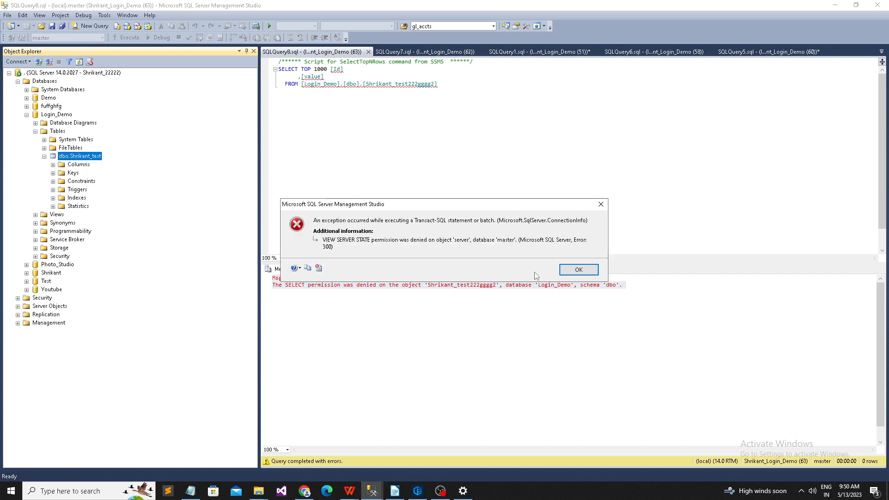
{"action": "left_click", "coordinate": [583, 277]}
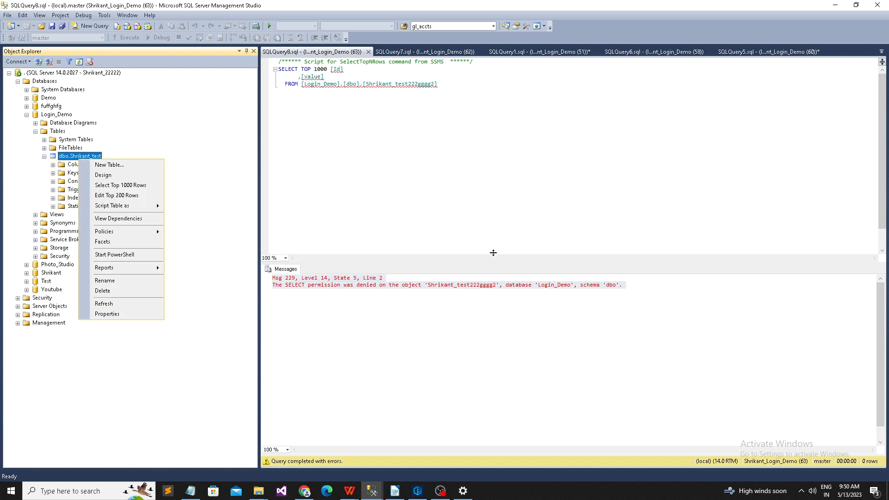
{"action": "left_click", "coordinate": [105, 175]}
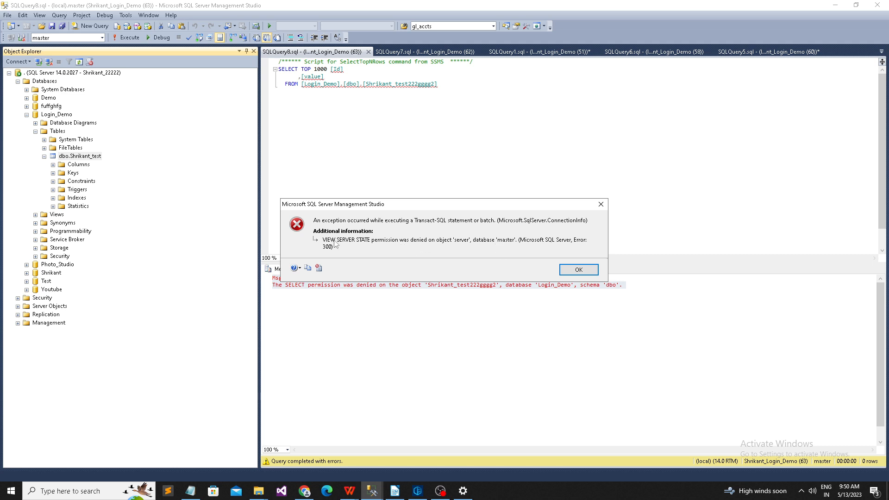
{"action": "left_click", "coordinate": [570, 271]}
{"action": "left_click", "coordinate": [374, 491]}
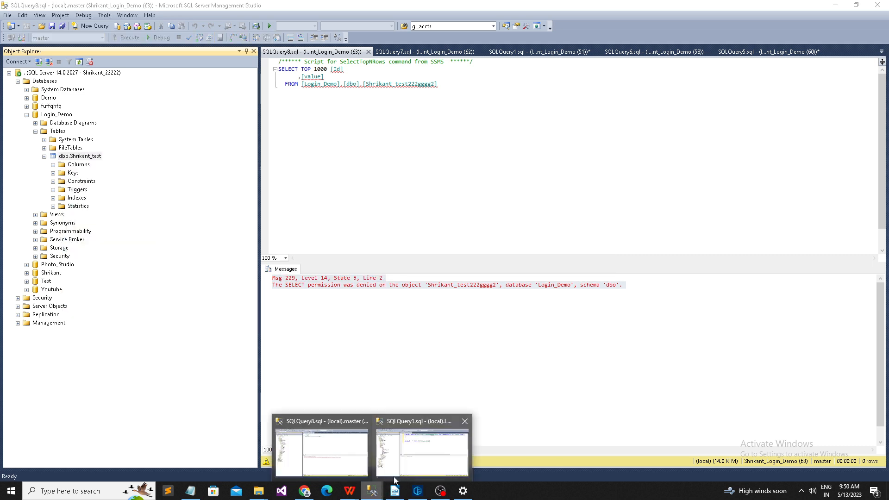
{"action": "left_click", "coordinate": [422, 460]}
Step: In the administrator session, open the test login's properties from Security > Logins
{"action": "left_click", "coordinate": [18, 81]}
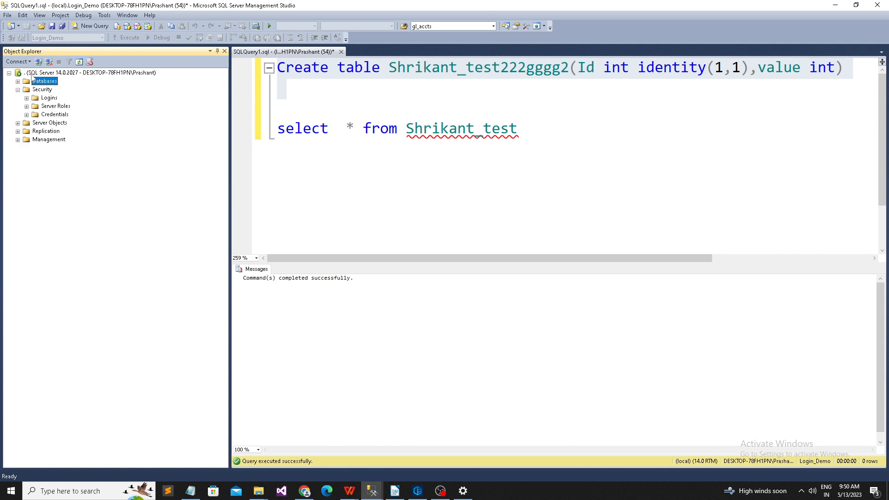
{"action": "left_click", "coordinate": [27, 73]}
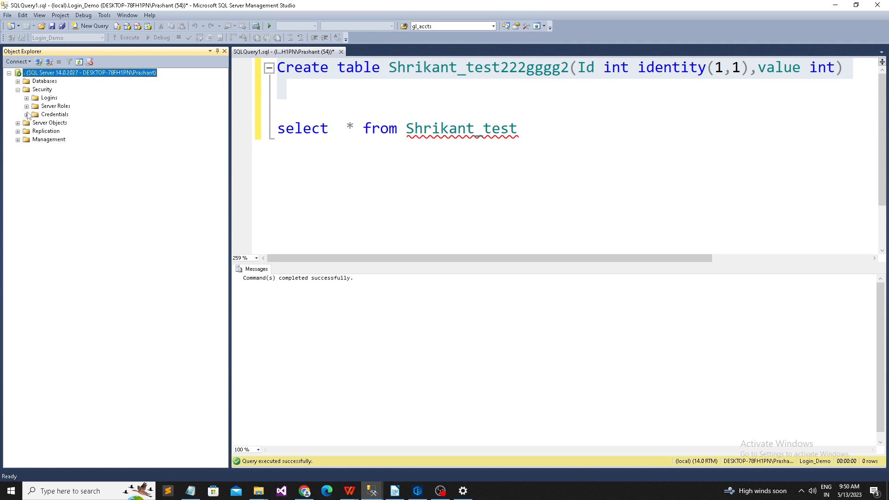
{"action": "left_click", "coordinate": [27, 98]}
{"action": "right_click", "coordinate": [67, 248]}
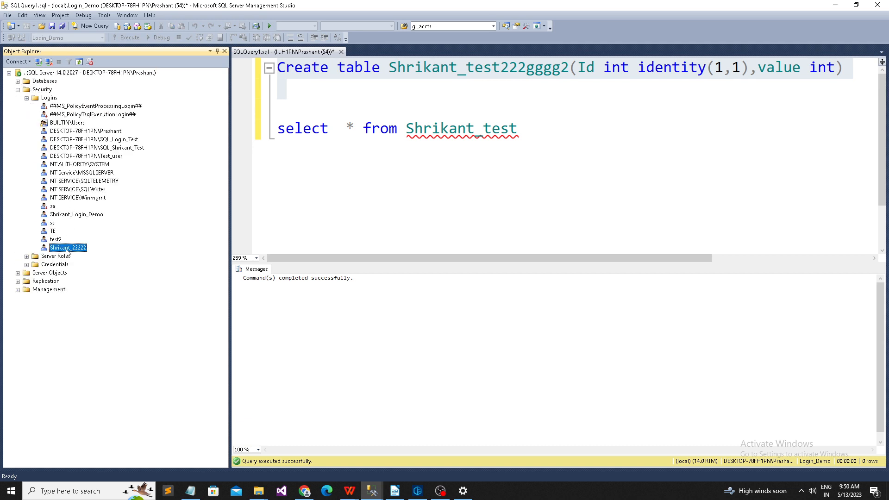
{"action": "left_click", "coordinate": [106, 360]}
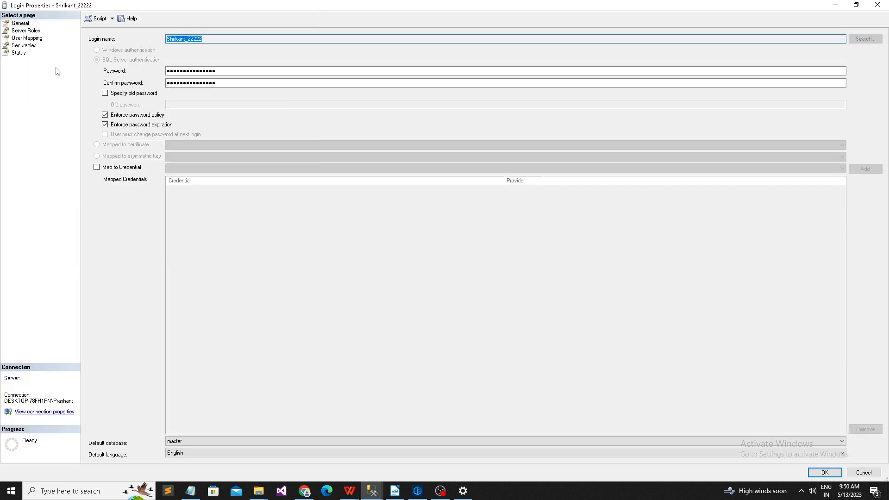
Step: Grant View any definition and View server state on the server, and save
{"action": "left_click", "coordinate": [24, 45]}
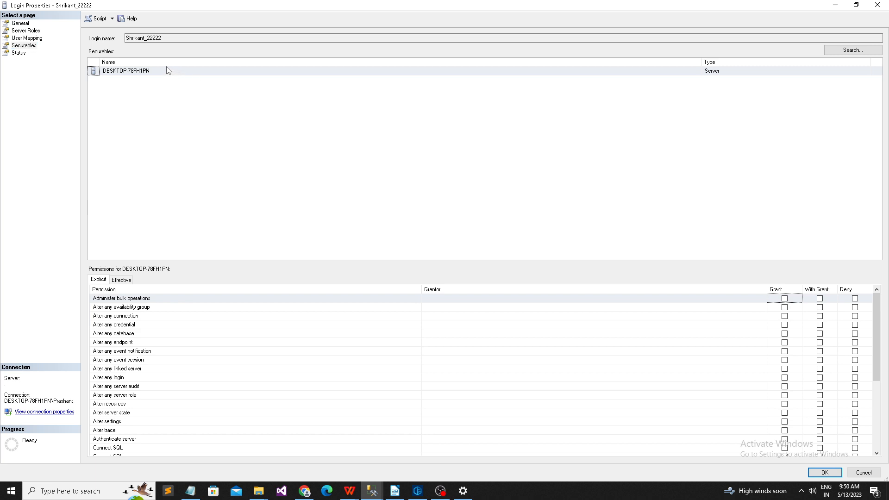
{"action": "left_click", "coordinate": [168, 71]}
{"action": "scroll", "coordinate": [159, 372], "scroll_direction": "down", "scroll_amount": 5}
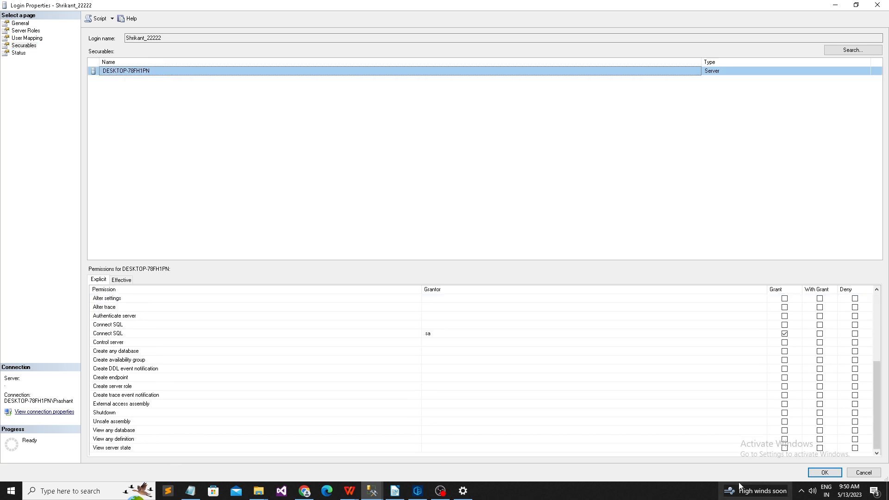
{"action": "left_click", "coordinate": [785, 439]}
{"action": "left_click", "coordinate": [785, 448]}
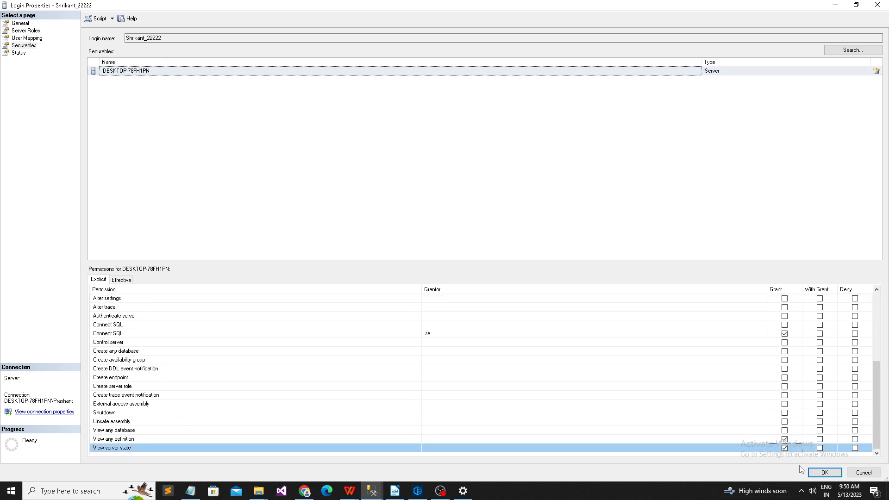
{"action": "left_click", "coordinate": [824, 473]}
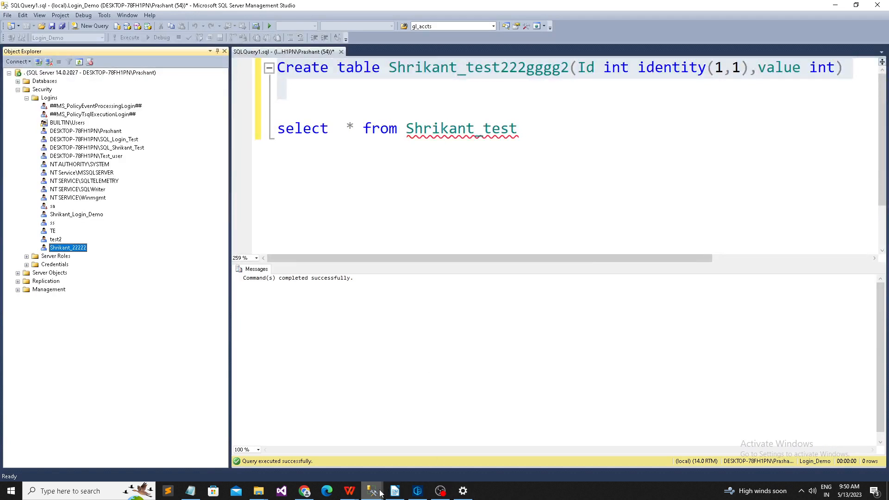
{"action": "mouse_move", "coordinate": [372, 490]}
{"action": "left_click", "coordinate": [423, 445]}
Step: Reconnect Object Explorer as the test login and expand Login_Demo's Tables
{"action": "left_click", "coordinate": [46, 81]}
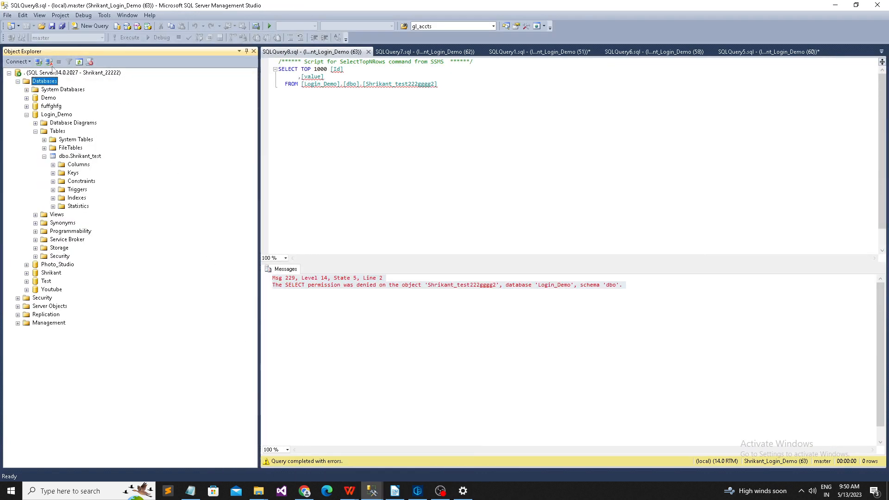
{"action": "left_click", "coordinate": [48, 61]}
{"action": "left_click", "coordinate": [39, 62]}
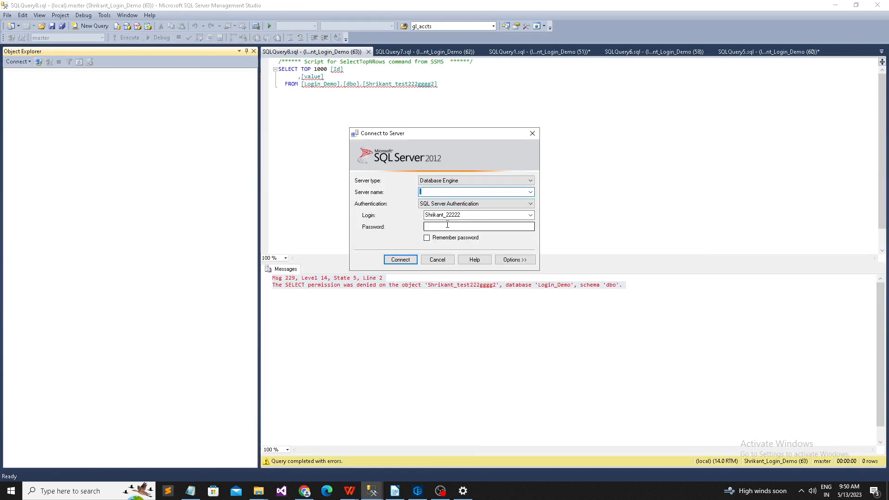
{"action": "left_click", "coordinate": [405, 260]}
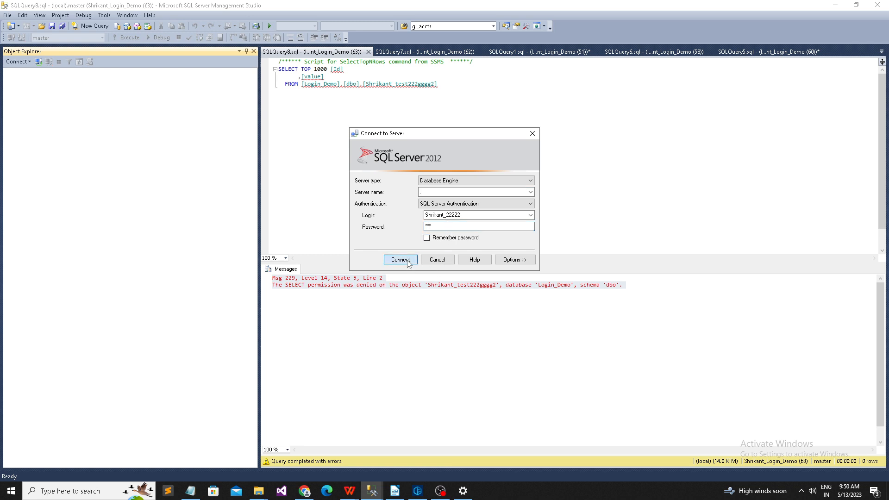
{"action": "left_click", "coordinate": [17, 81]}
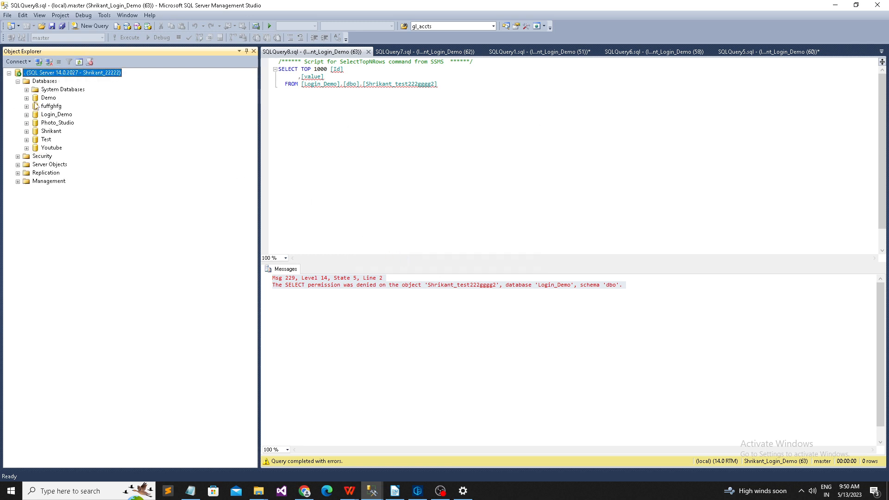
{"action": "left_click", "coordinate": [26, 114]}
{"action": "left_click", "coordinate": [35, 131]}
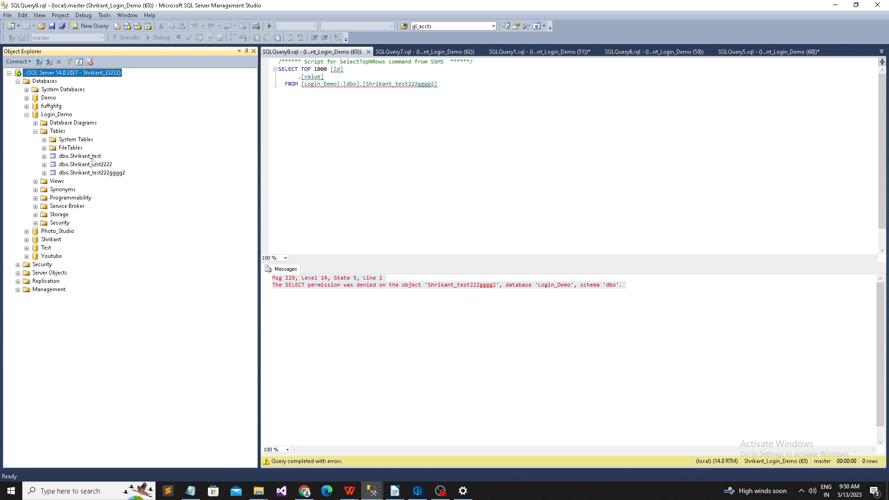
Step: Select top rows of Shrikant_test2222 and Shrikant_test222gggg2 (denied), then Shrikant_test (3 rows)
{"action": "left_click", "coordinate": [92, 158]}
{"action": "right_click", "coordinate": [91, 158]}
{"action": "right_click", "coordinate": [77, 165]}
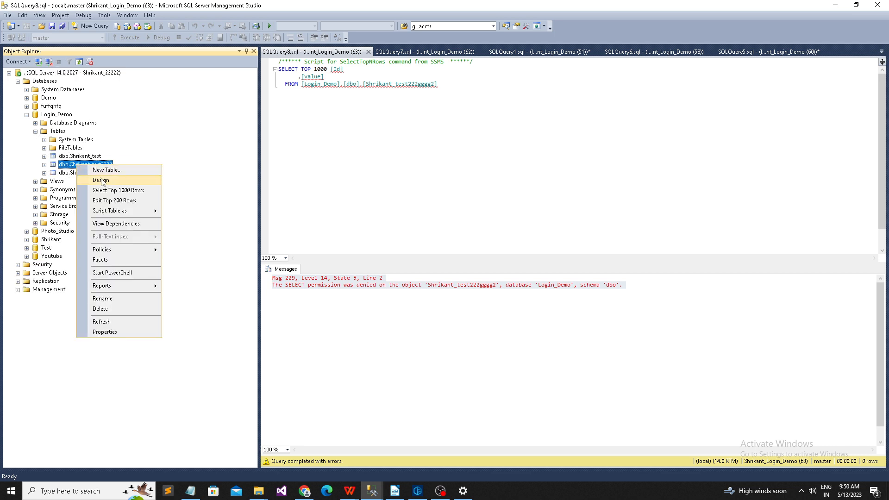
{"action": "left_click", "coordinate": [122, 190]}
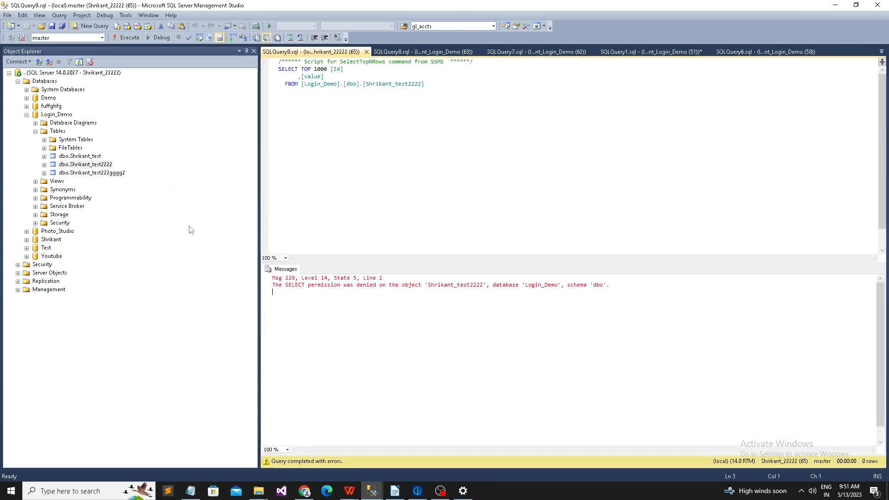
{"action": "right_click", "coordinate": [97, 174]}
{"action": "left_click", "coordinate": [126, 198]}
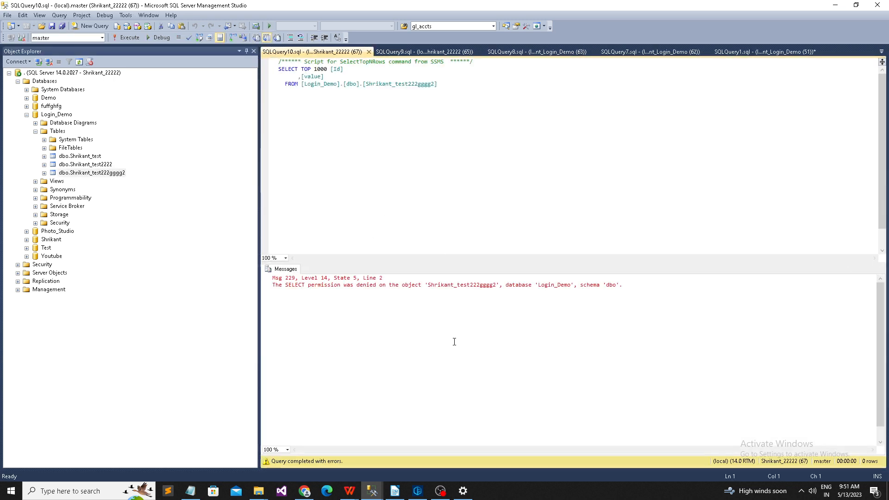
{"action": "right_click", "coordinate": [89, 156]}
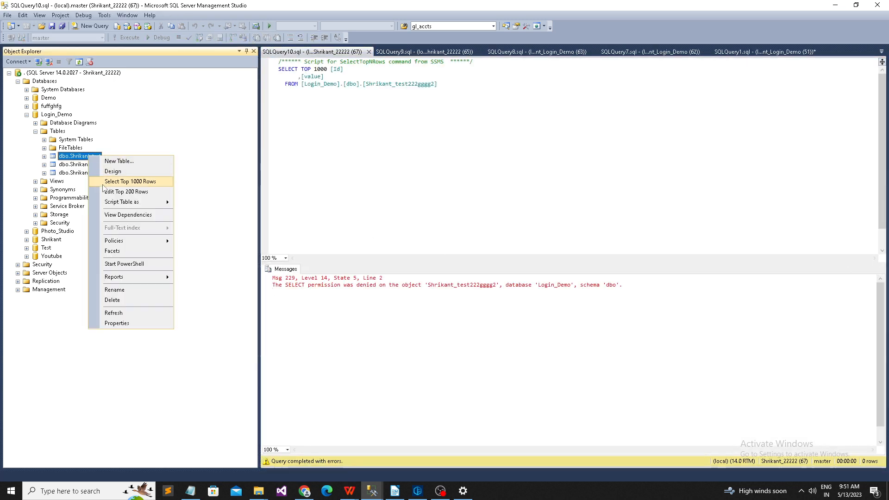
{"action": "left_click", "coordinate": [125, 181]}
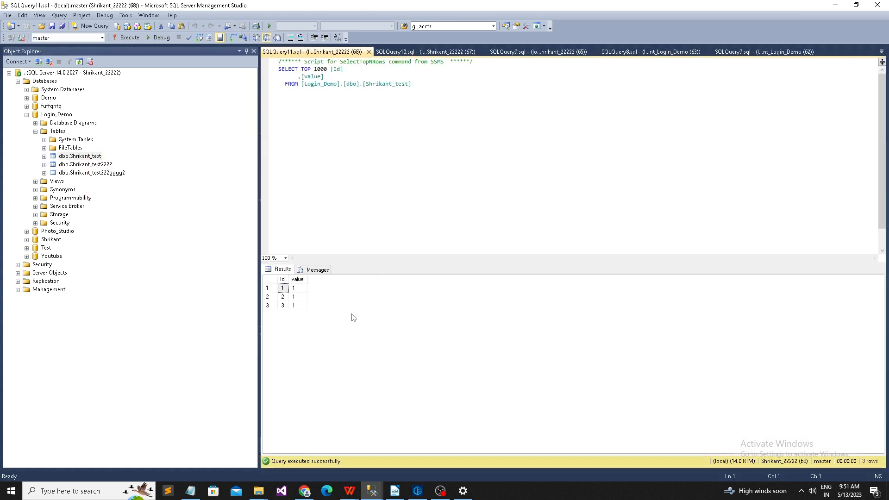
{"action": "left_click_drag", "start_coordinate": [294, 288], "coordinate": [286, 307]}
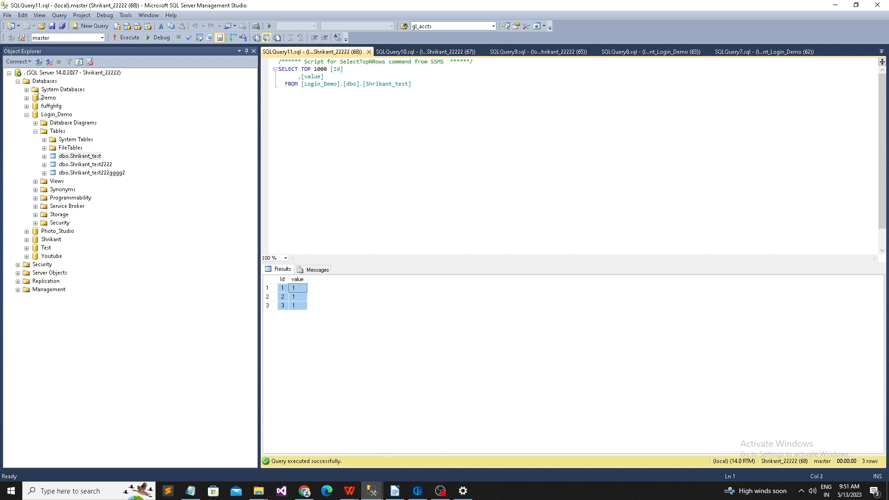
{"action": "left_click", "coordinate": [37, 132]}
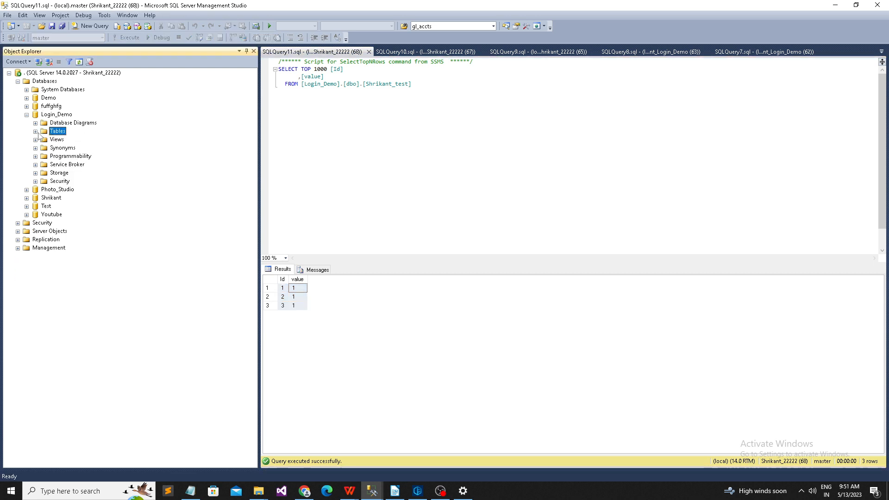
{"action": "left_click", "coordinate": [801, 491]}
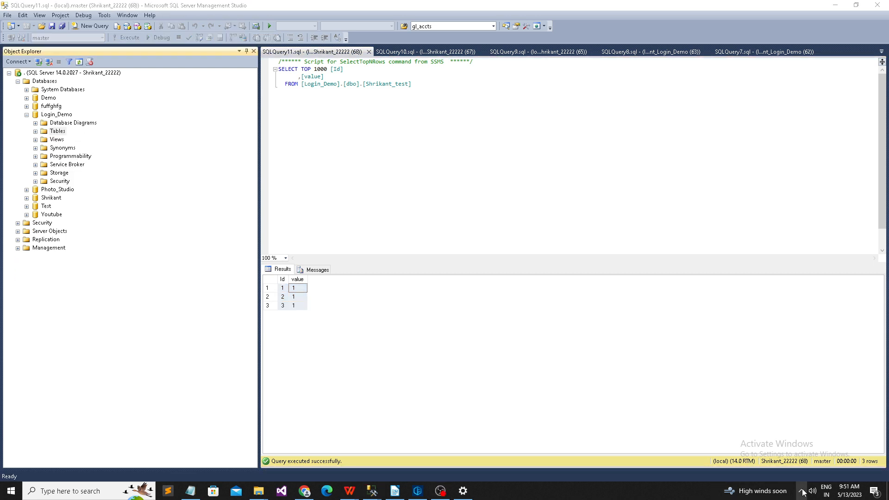
{"action": "left_click", "coordinate": [387, 353]}
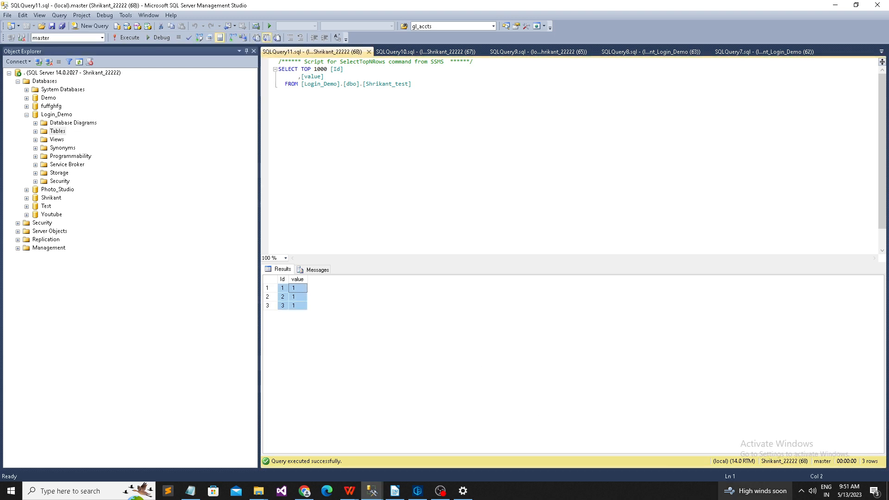
{"action": "left_click", "coordinate": [801, 492]}
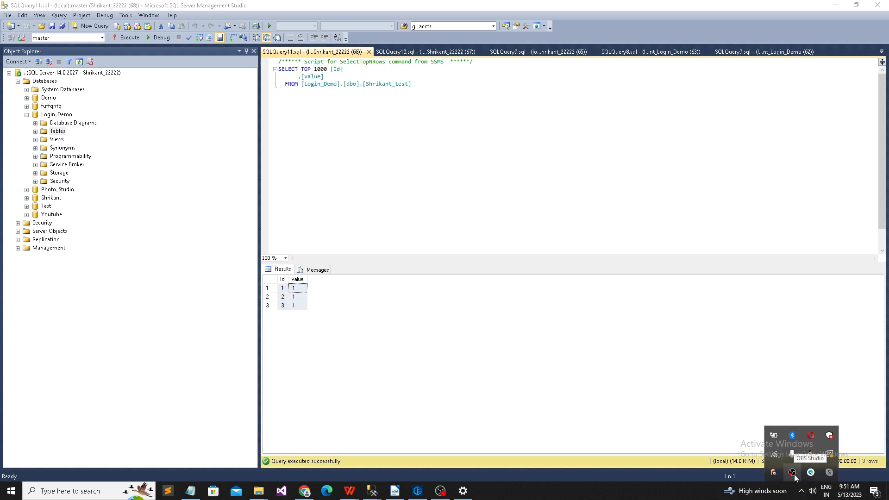